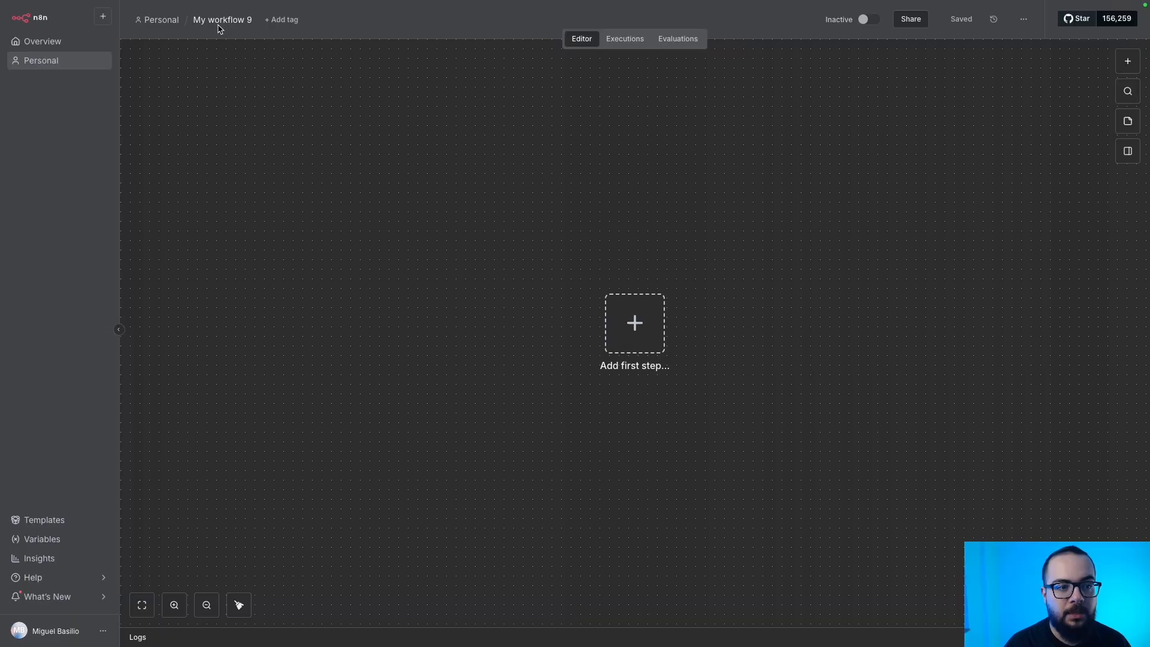
Rename the workflow to '[MB] Disparo Ativo XPTO'.
click(222, 22)
key(BackSpace)
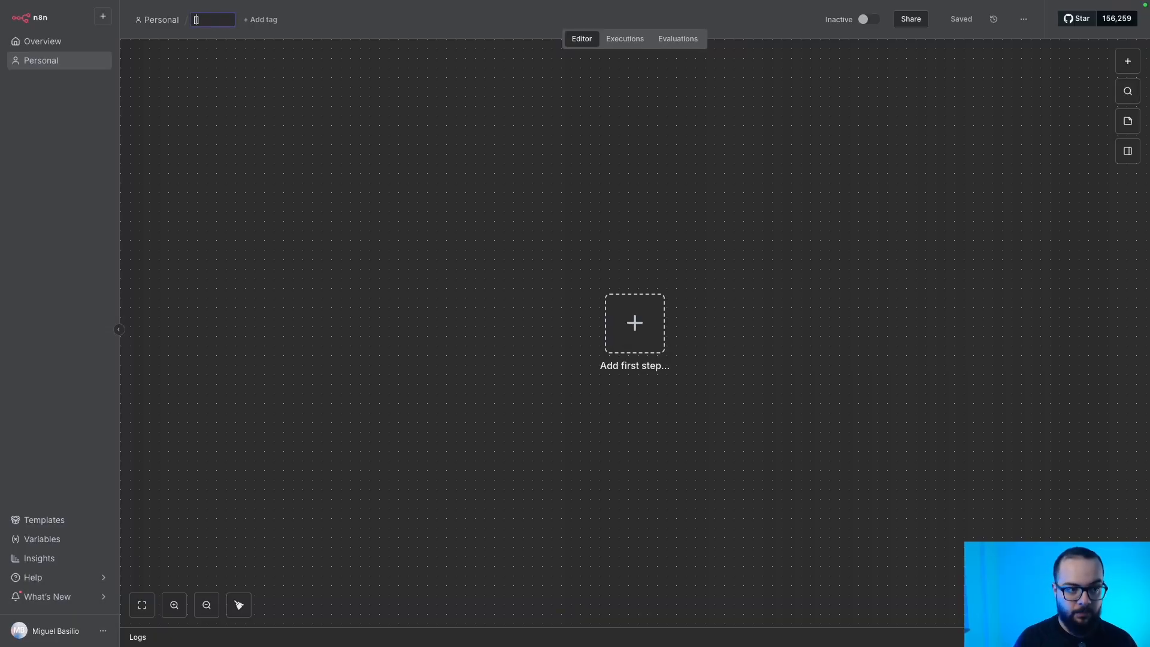
text([MB] Dispar)
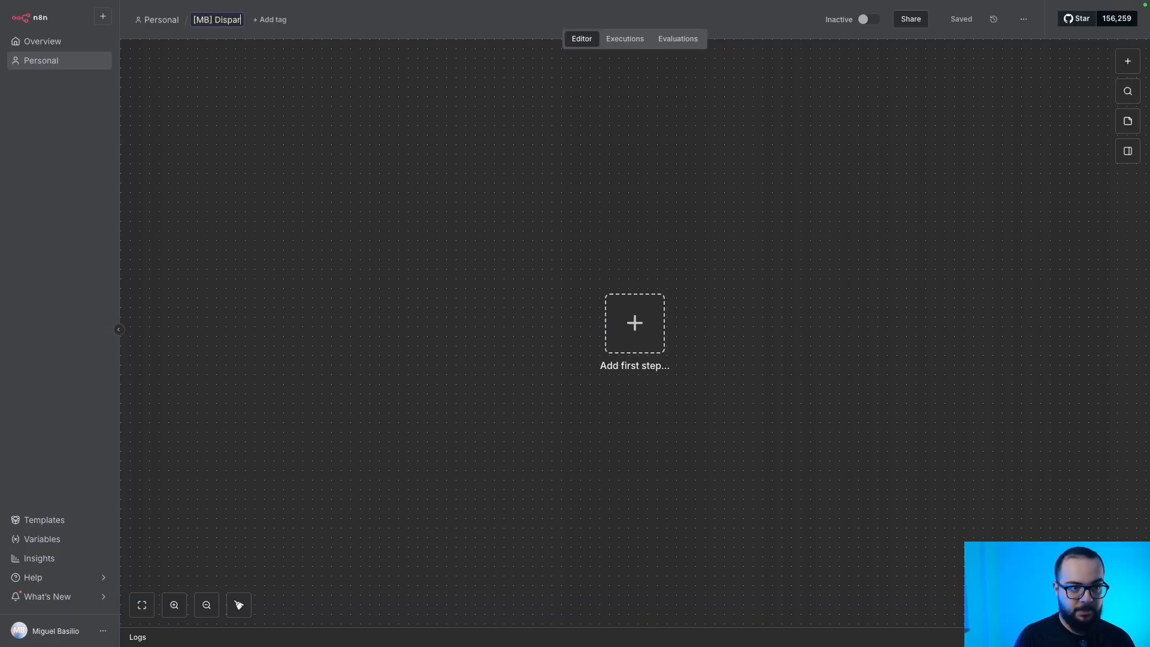
text(o Ativo XPTO)
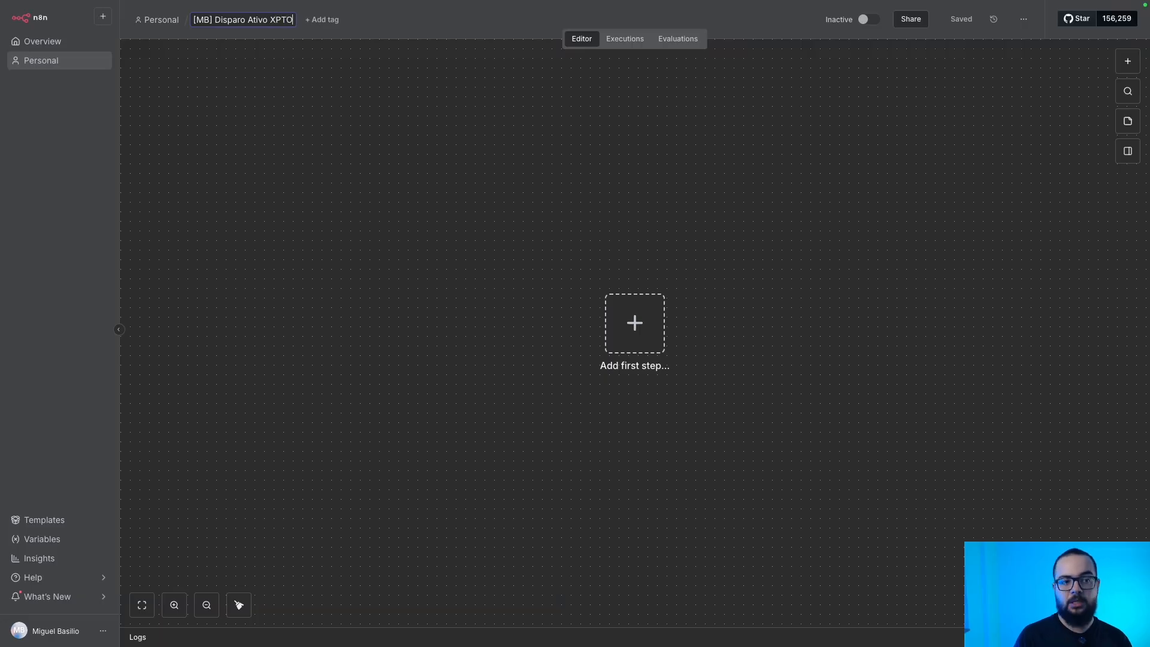
key(Return)
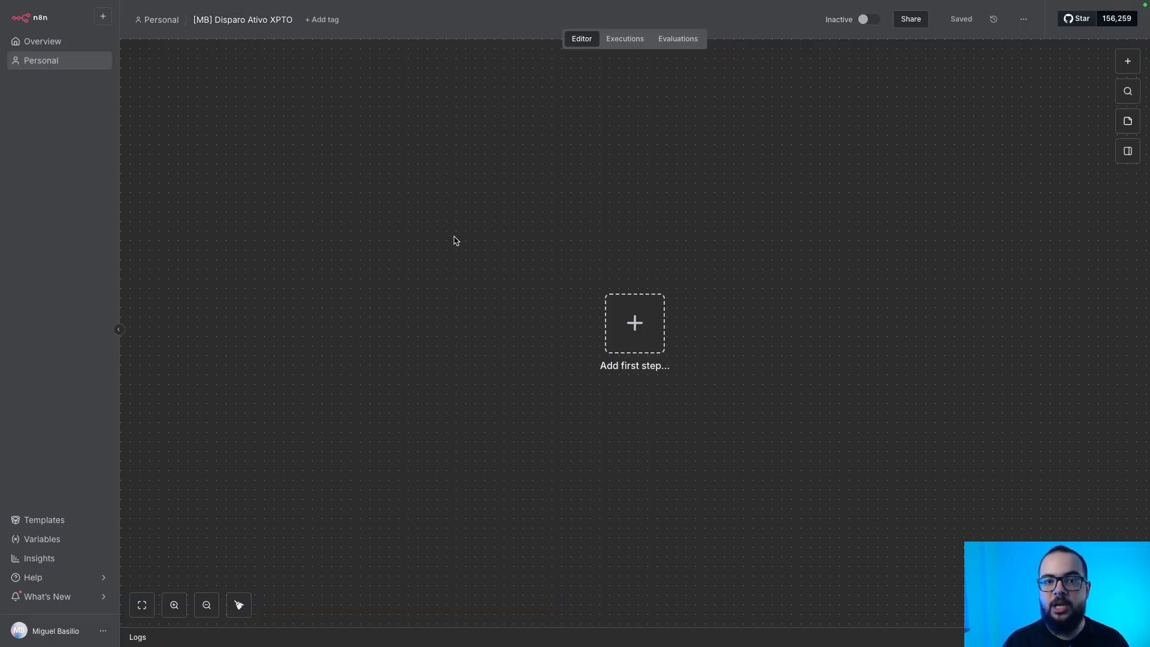
Add a Manual Trigger as the workflow's first step, searching 'manu'.
key(Tab)
text(manu)
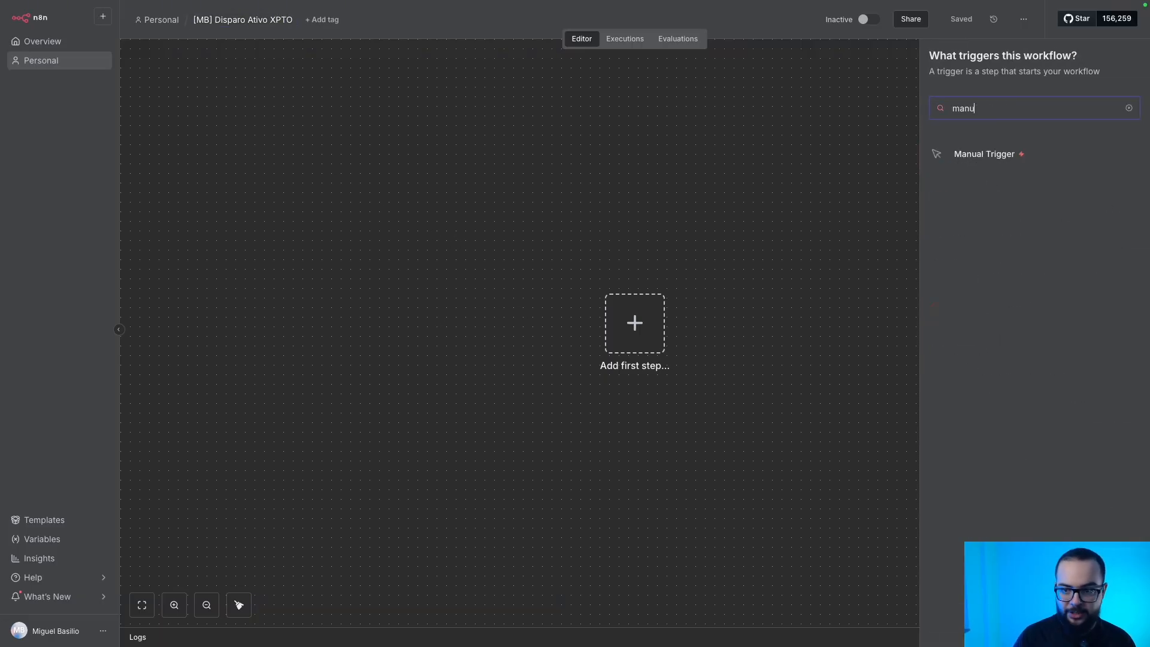
key(Return)
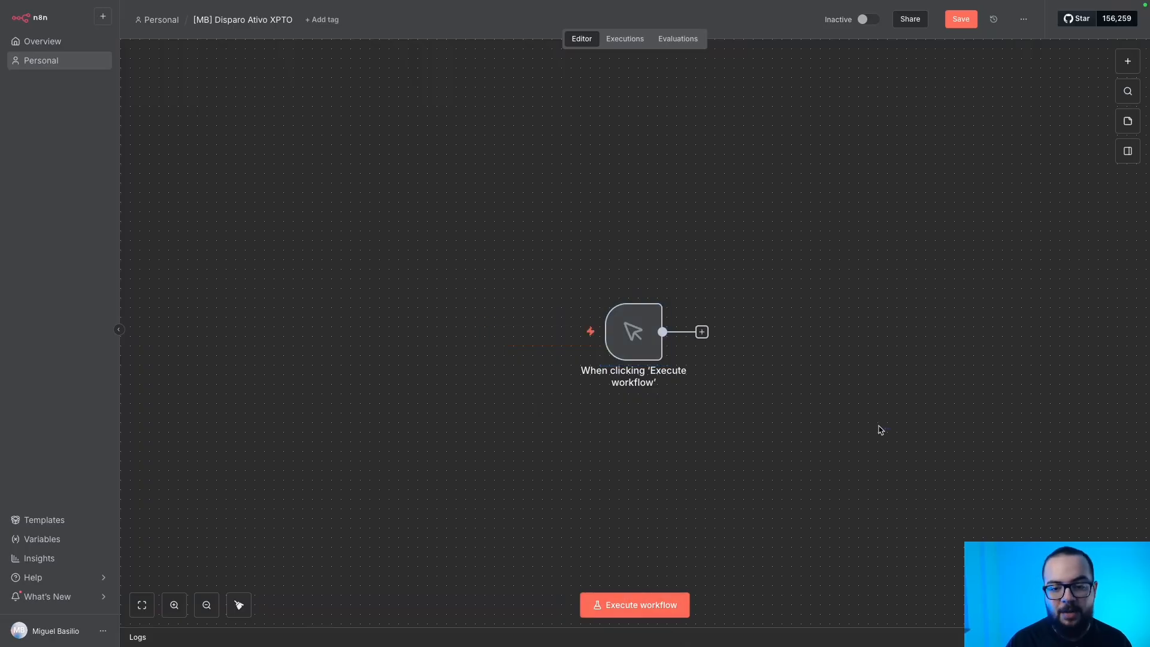
drag(811, 390, 544, 308)
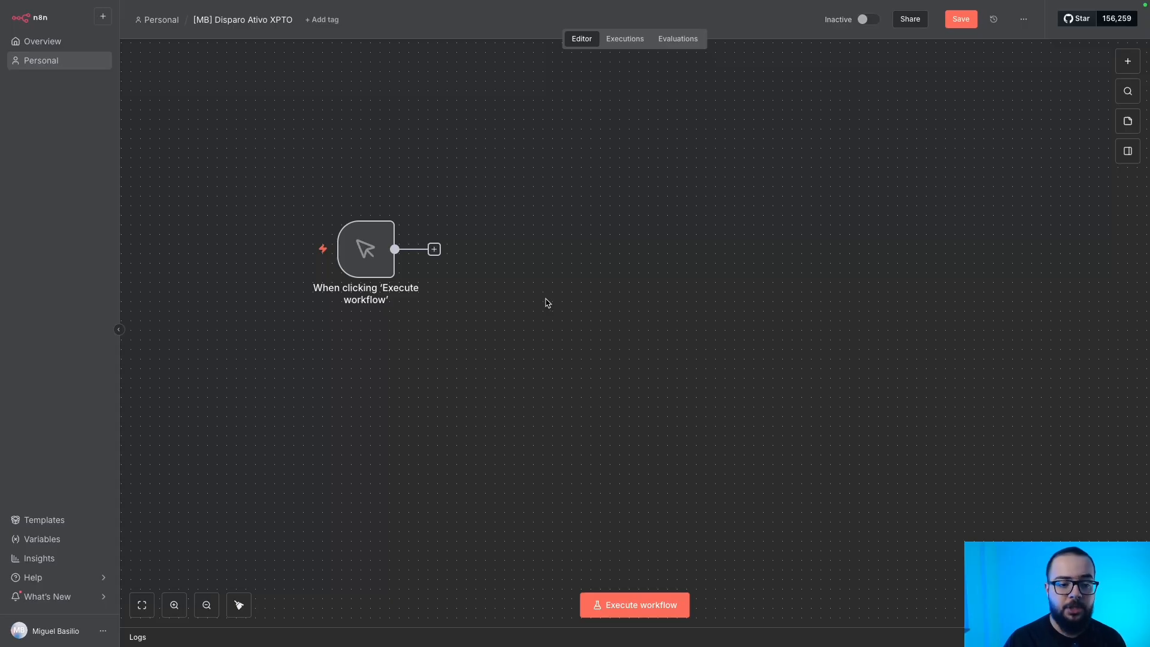
mouse_move(367, 237)
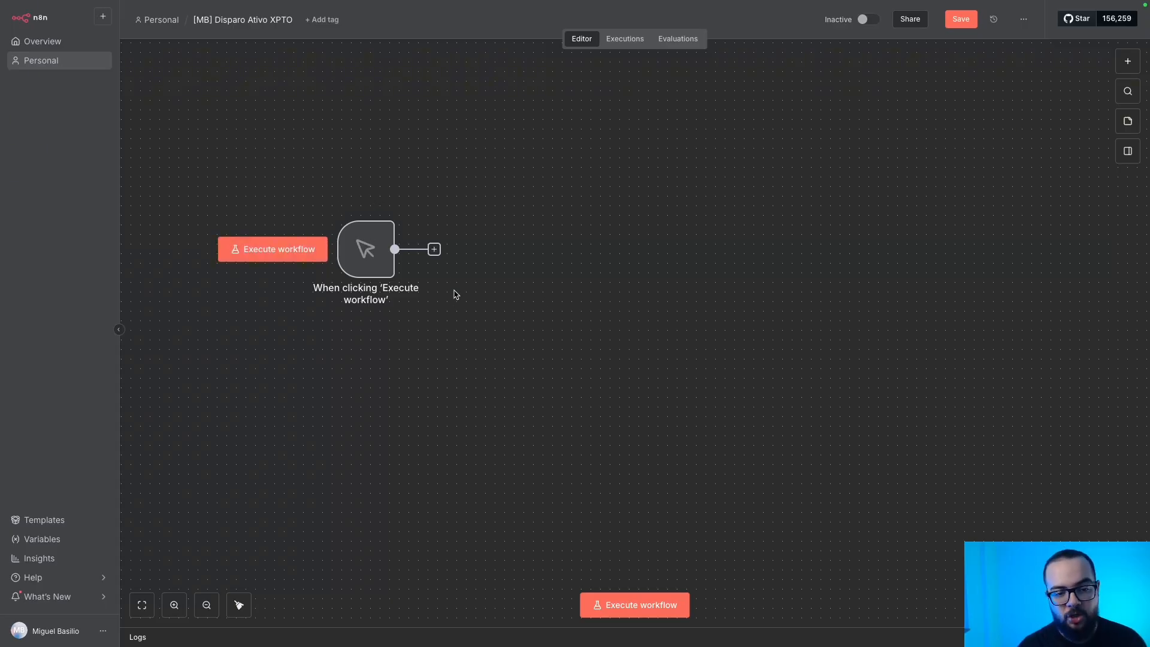
Add a Google Sheets 'Get row(s) in sheet' action after the manual trigger.
click(434, 250)
text(sheet)
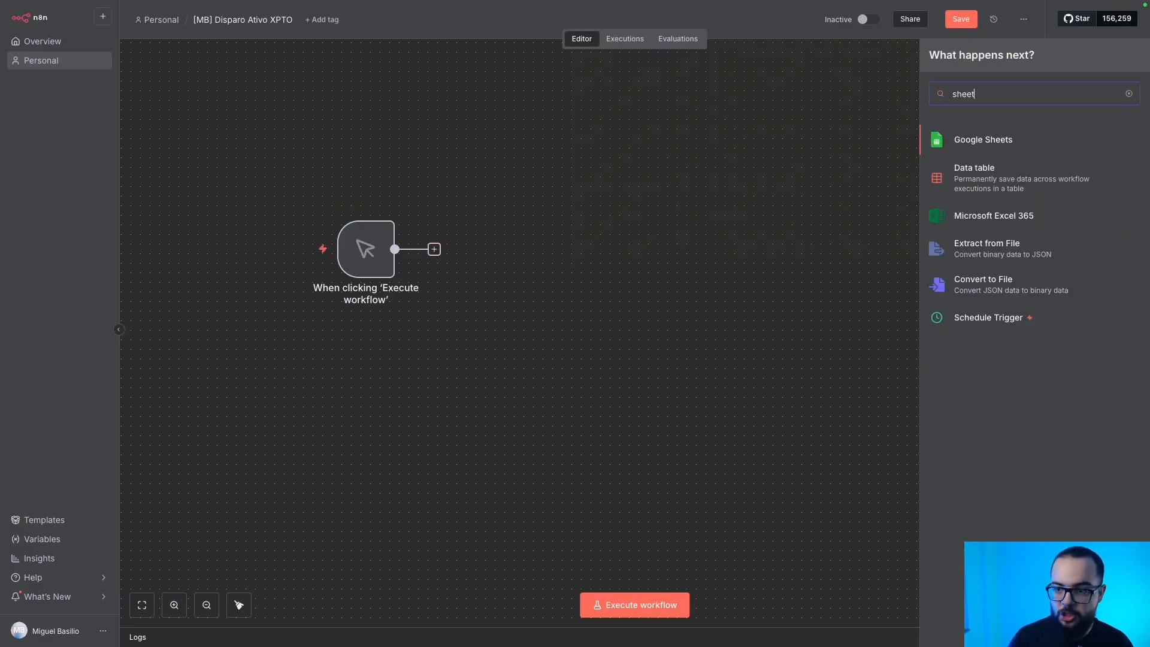
key(Return)
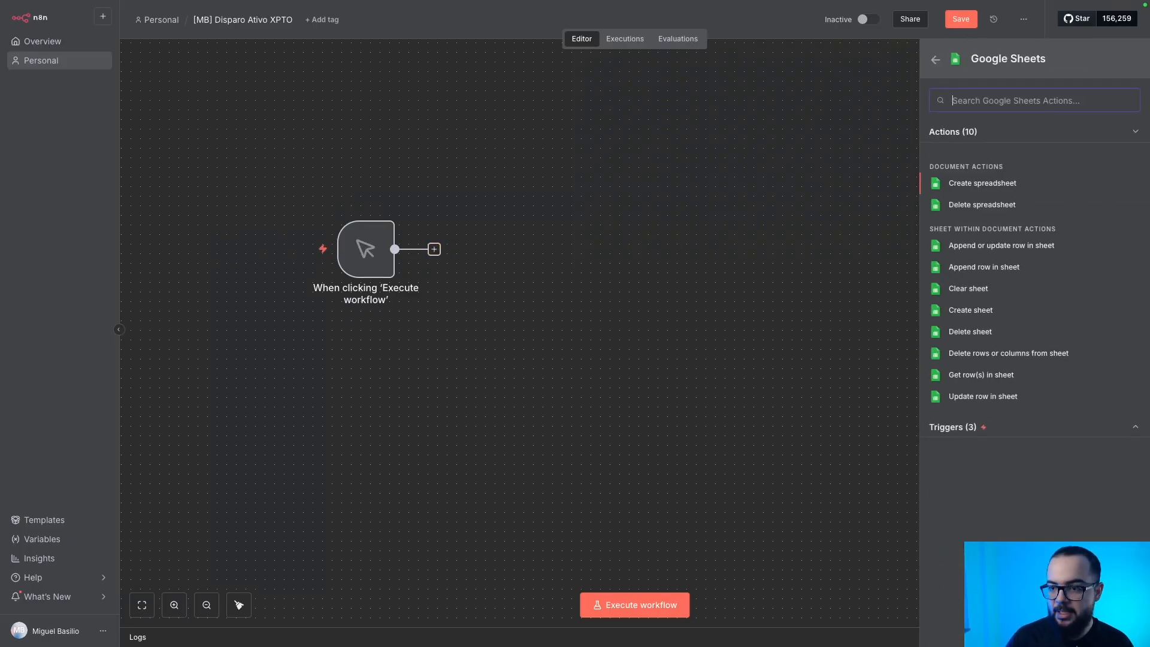
click(973, 377)
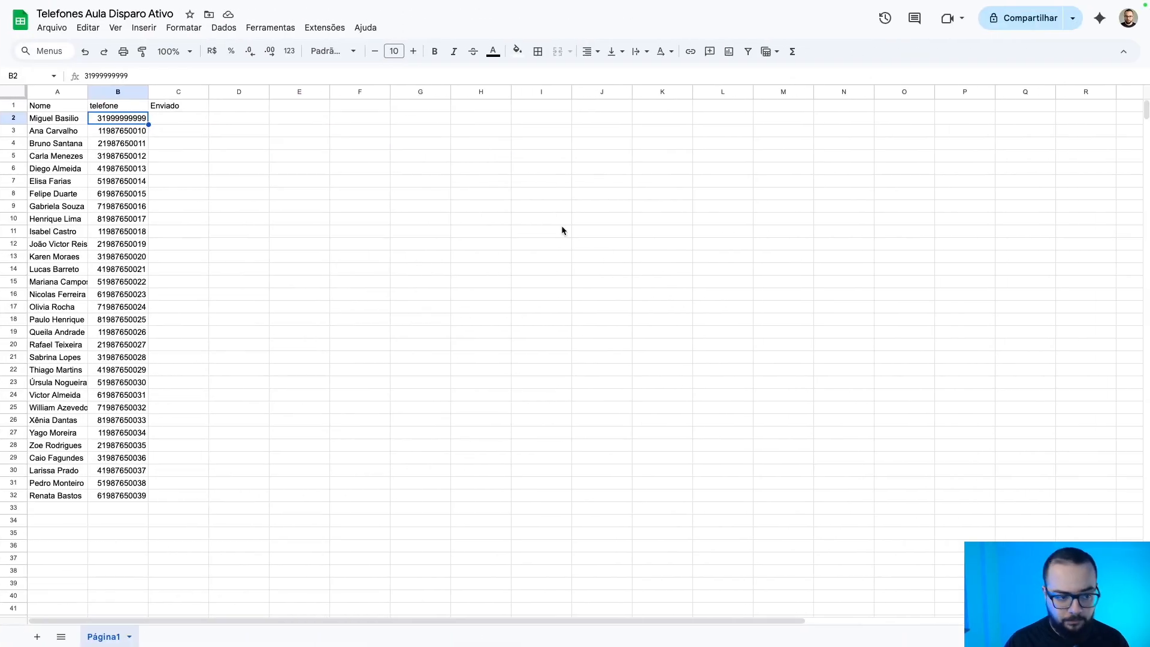
click(369, 209)
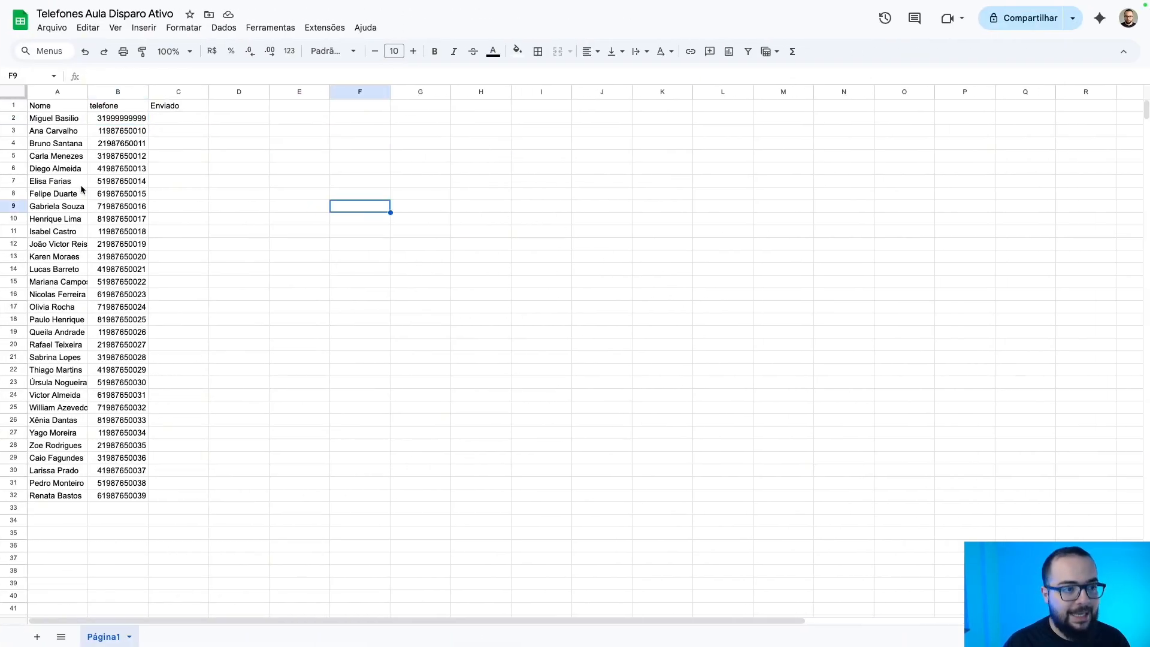
click(60, 91)
click(115, 91)
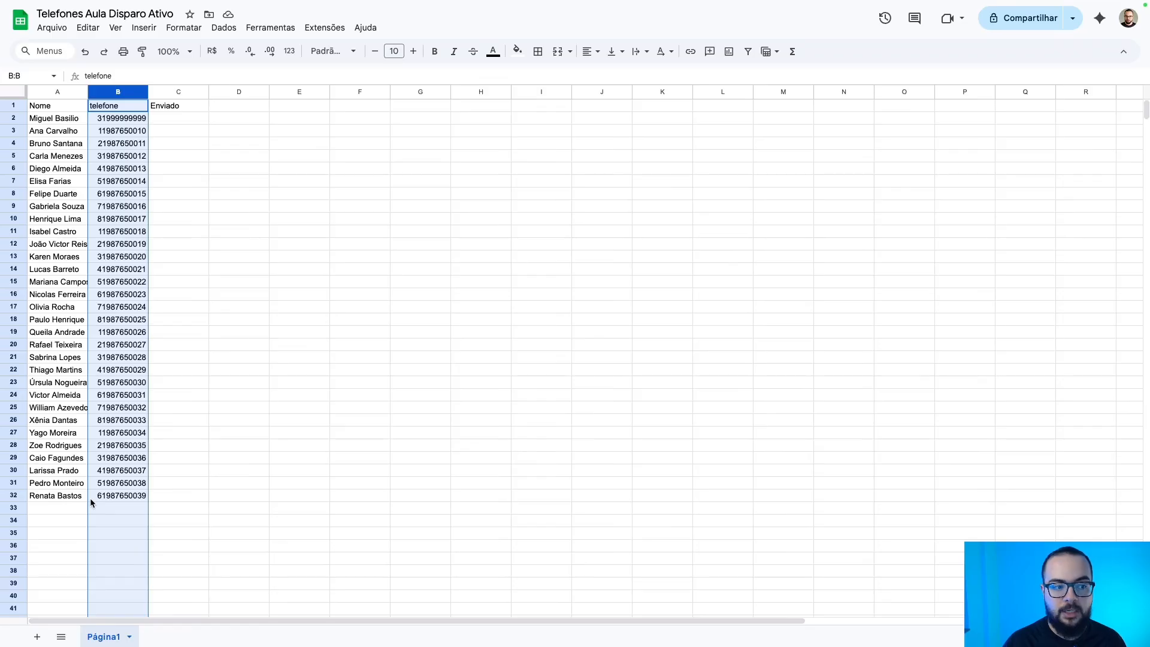
click(181, 92)
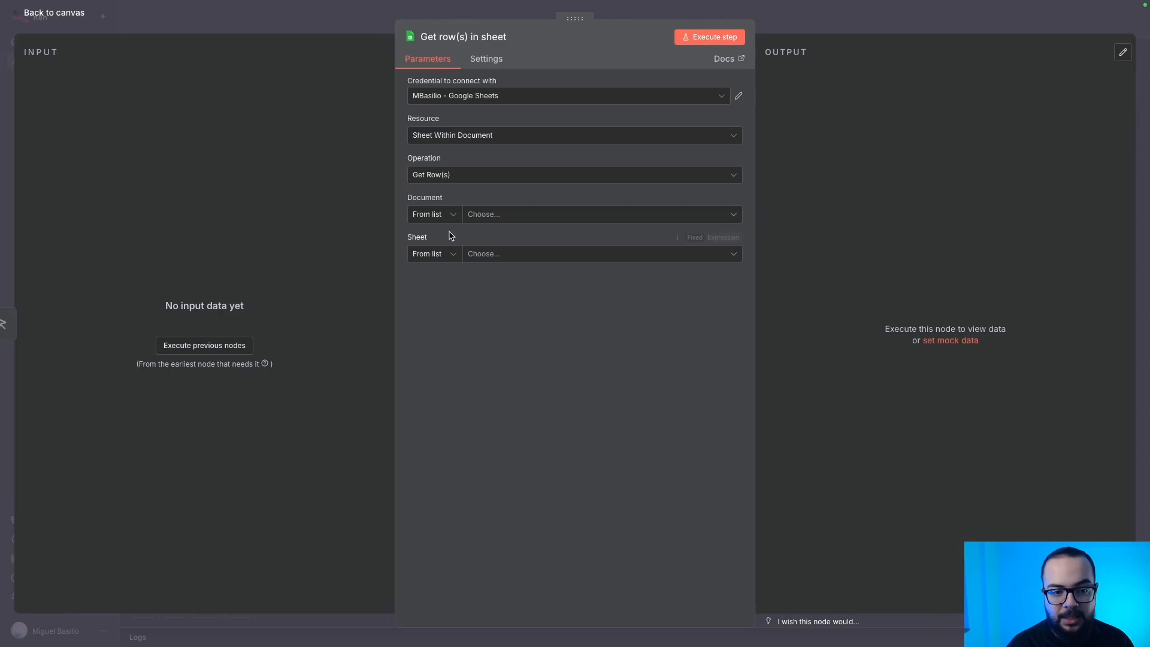
Point the sheet step at the Telefones Aula Disparo Ativo spreadsheet, sheet Página1.
click(521, 219)
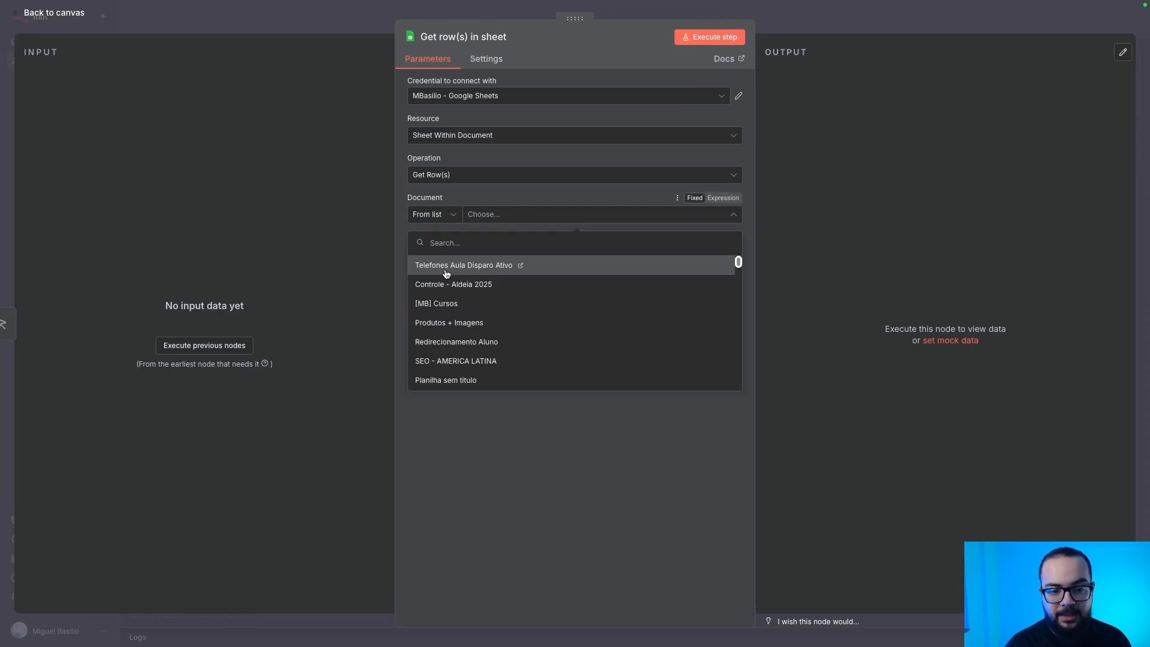
click(450, 271)
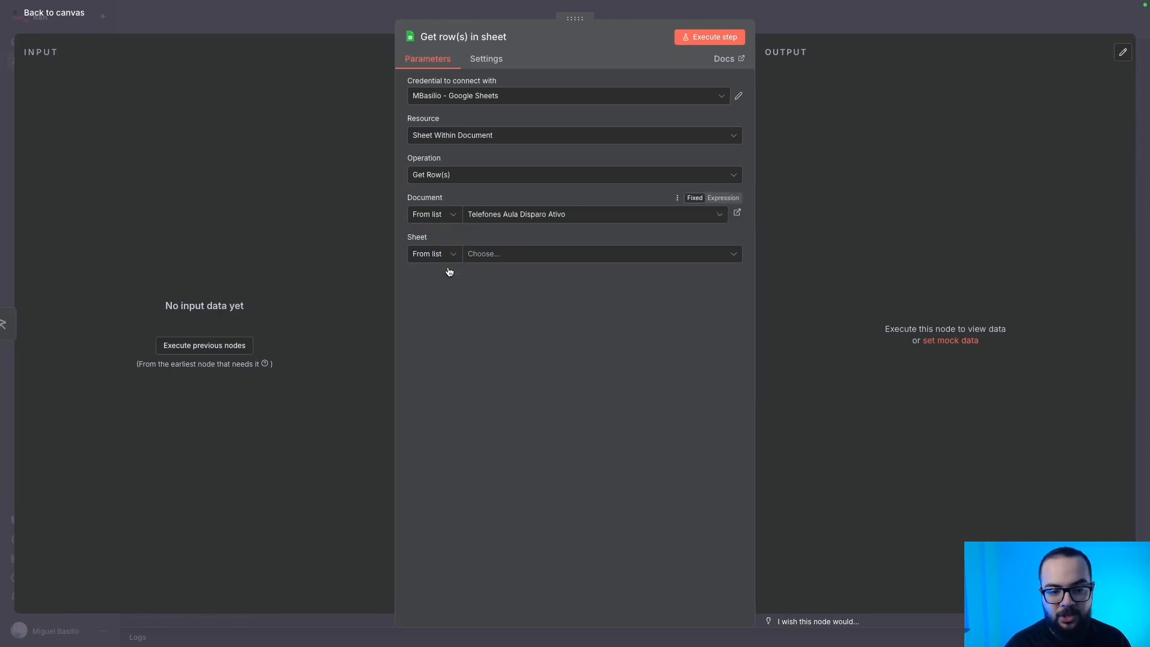
click(522, 260)
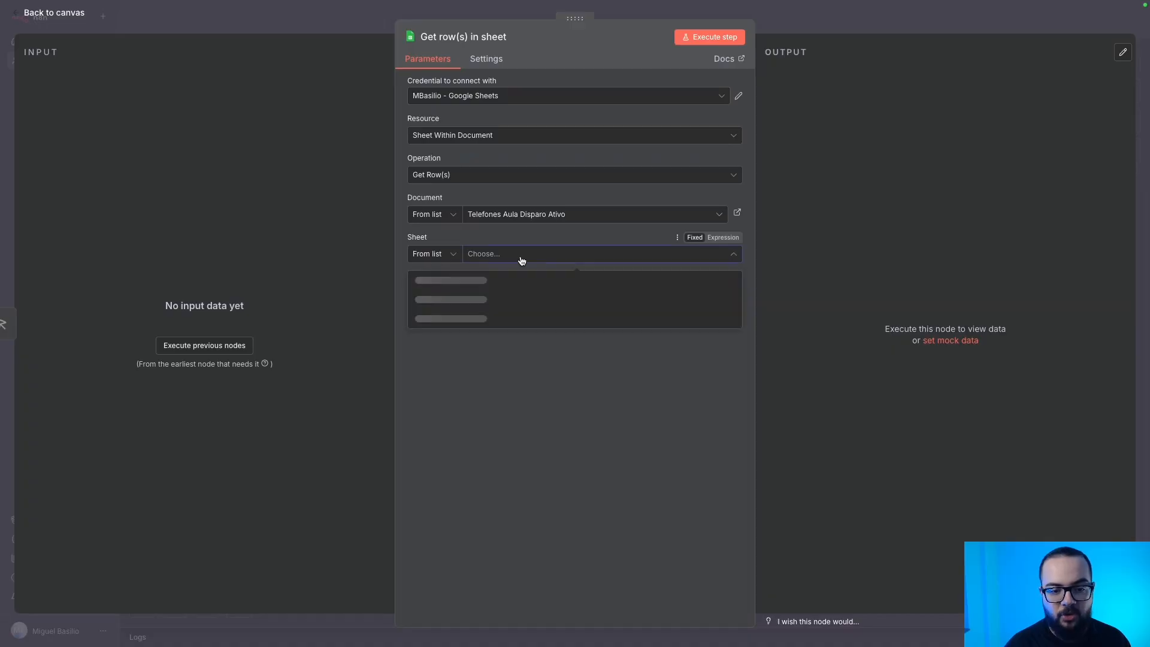
click(481, 282)
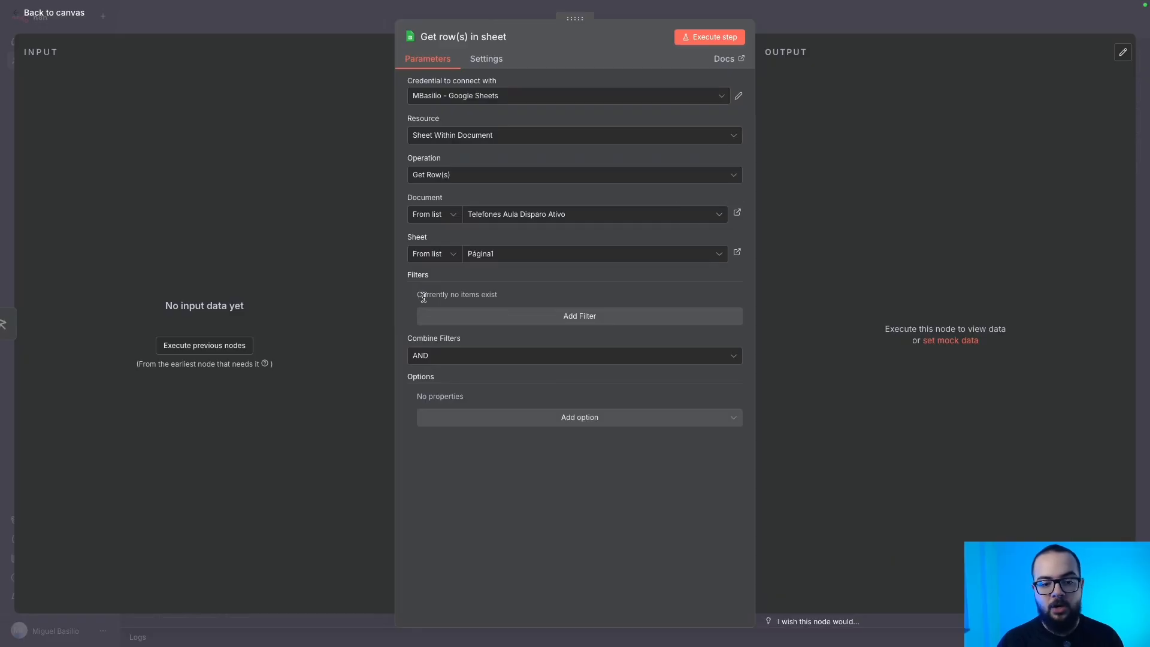
Add a row filter on the Enviado column with the empty expression {{""}}.
click(595, 321)
click(458, 312)
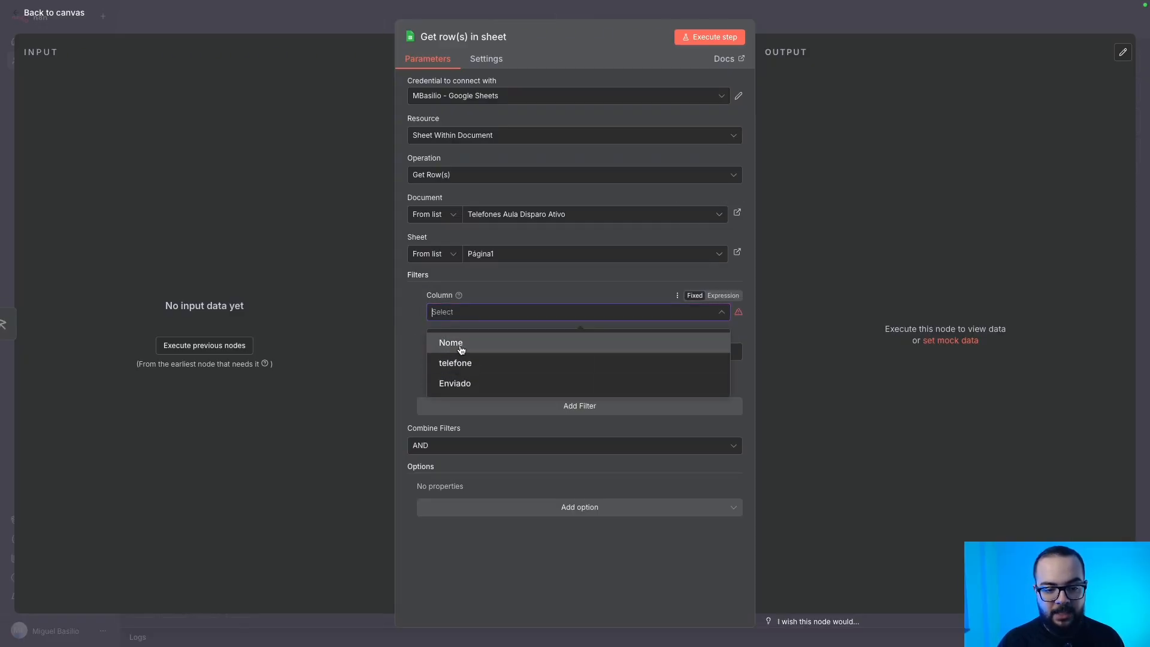
click(461, 350)
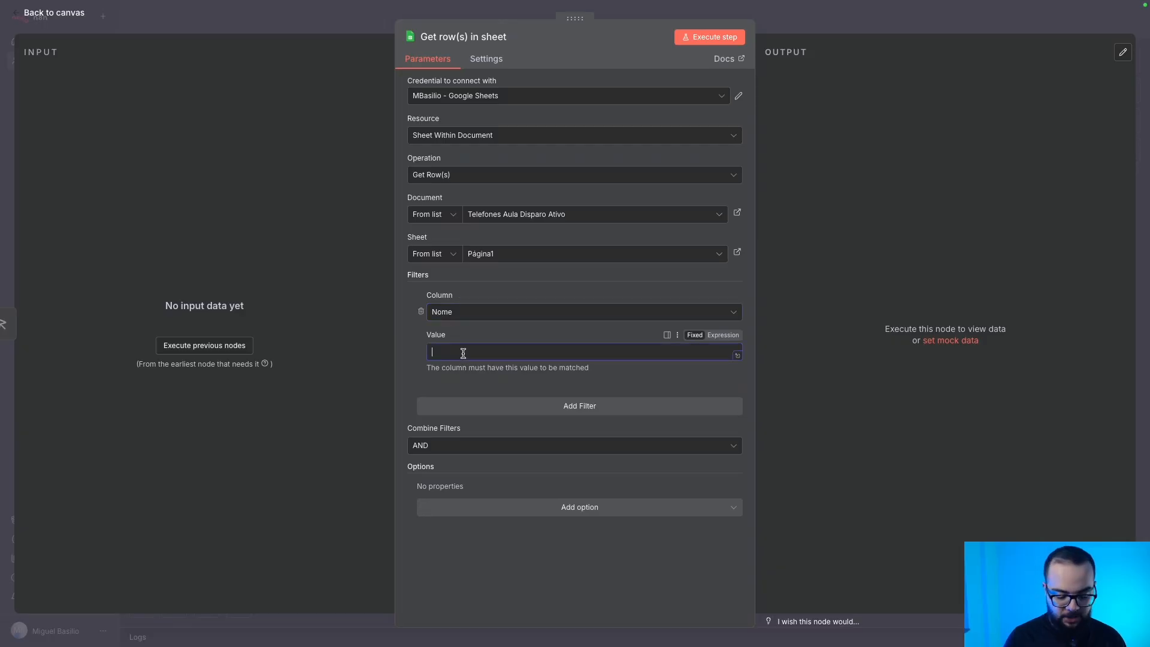
text(=)
key(BackSpace)
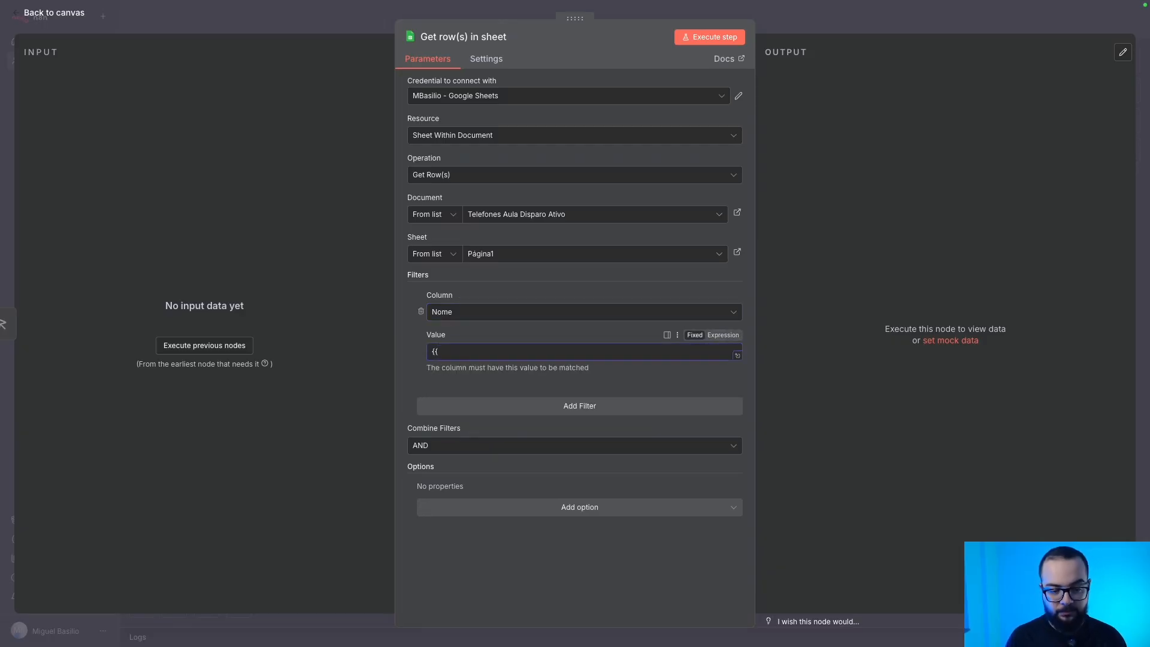
click(465, 313)
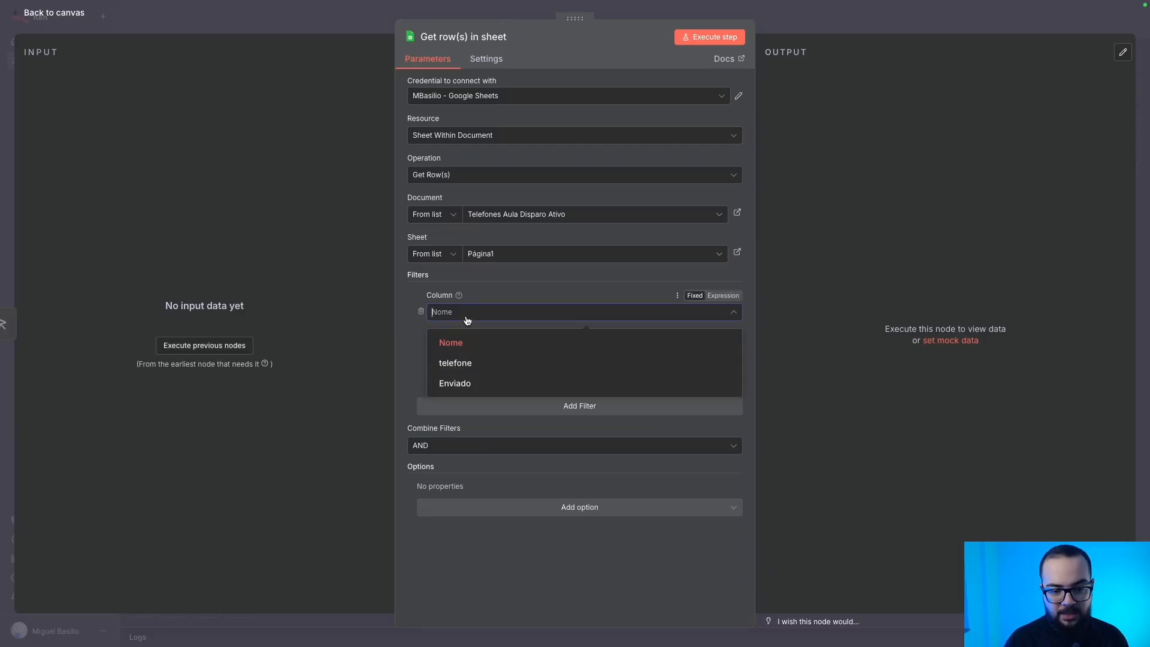
click(462, 382)
click(486, 350)
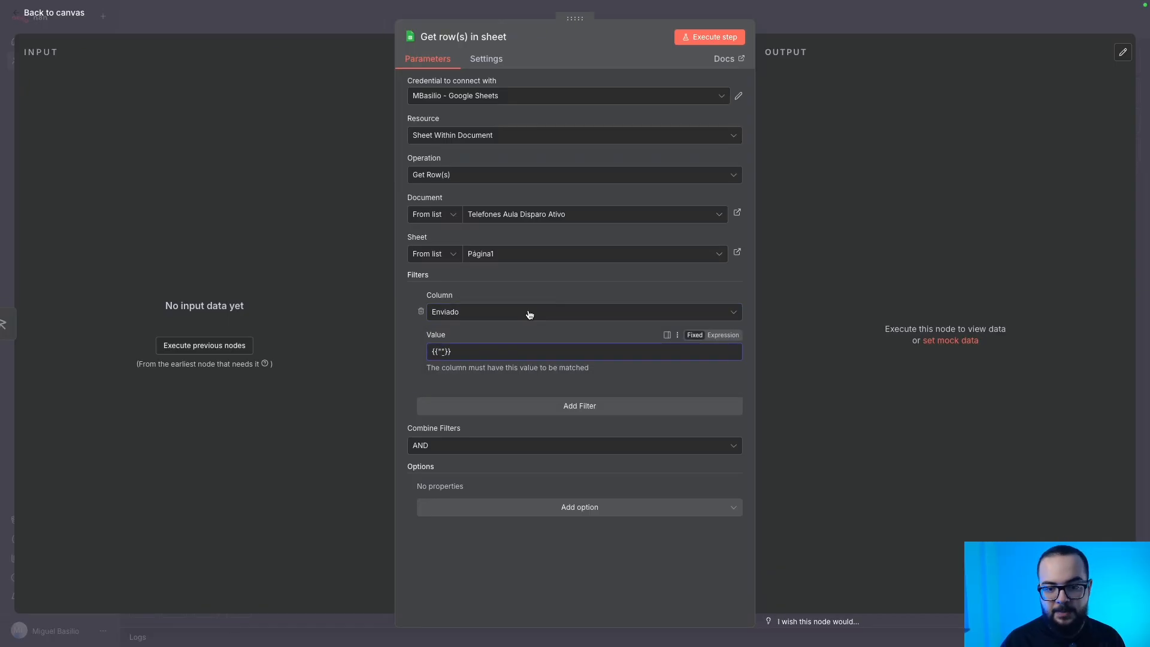
click(732, 336)
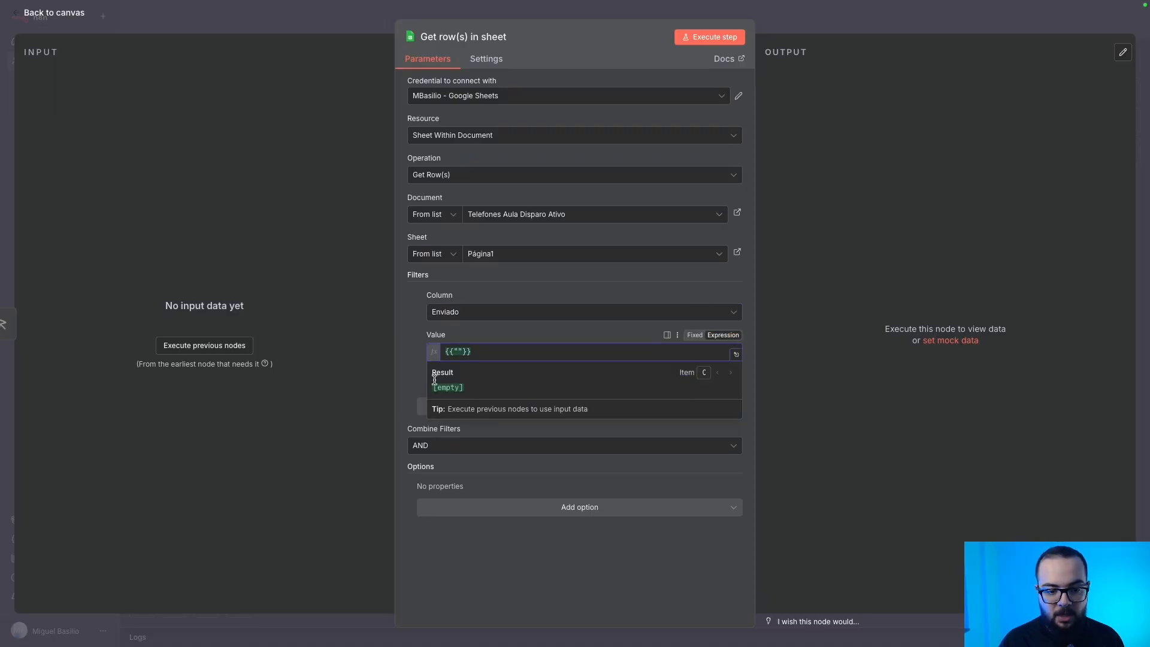
click(411, 381)
drag(461, 375, 425, 370)
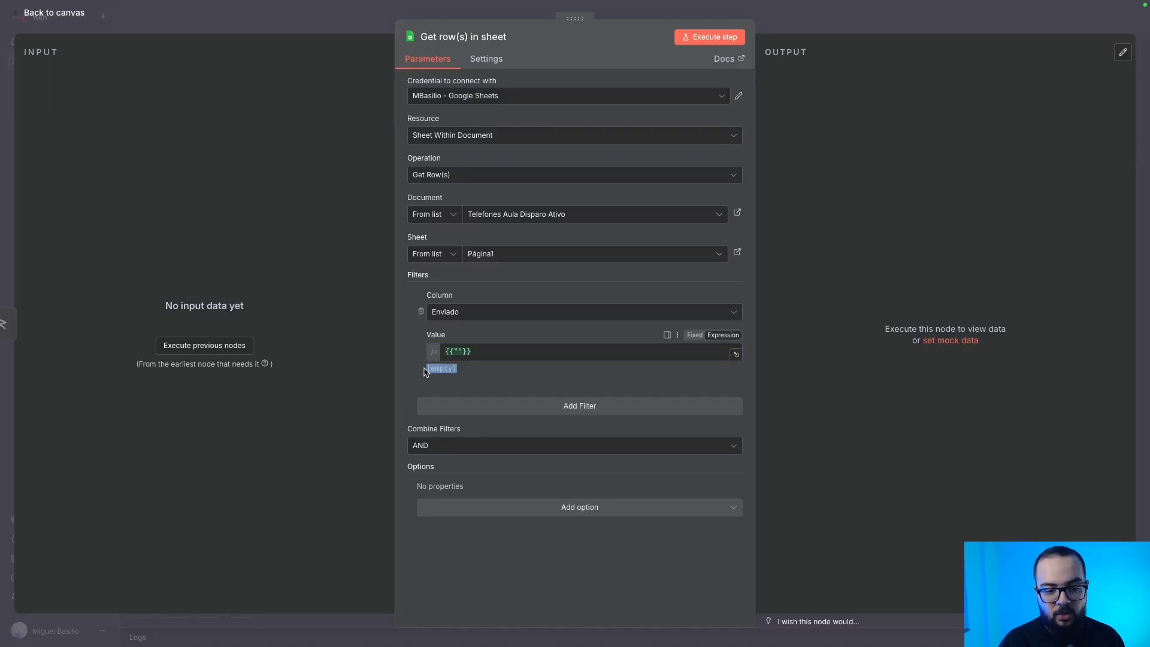
Execute the sheet step, check its 31 output rows, and go back to the canvas.
click(696, 40)
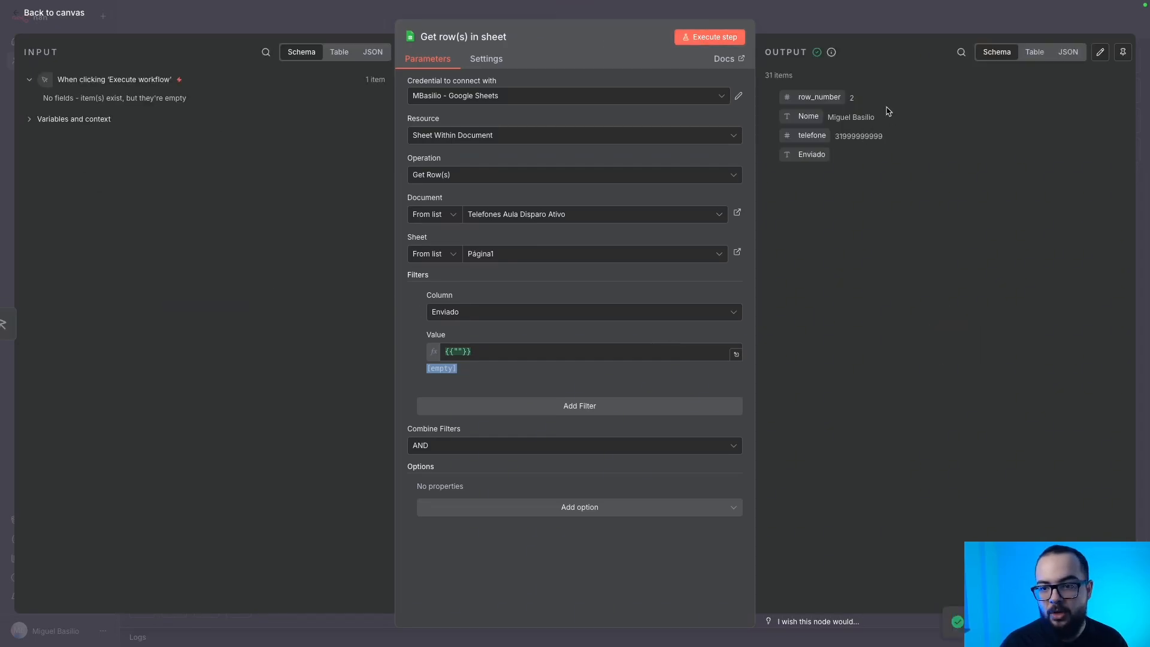
double_click(836, 94)
mouse_move(863, 96)
mouse_down()
mouse_move(766, 75)
mouse_move(848, 98)
mouse_up()
click(846, 98)
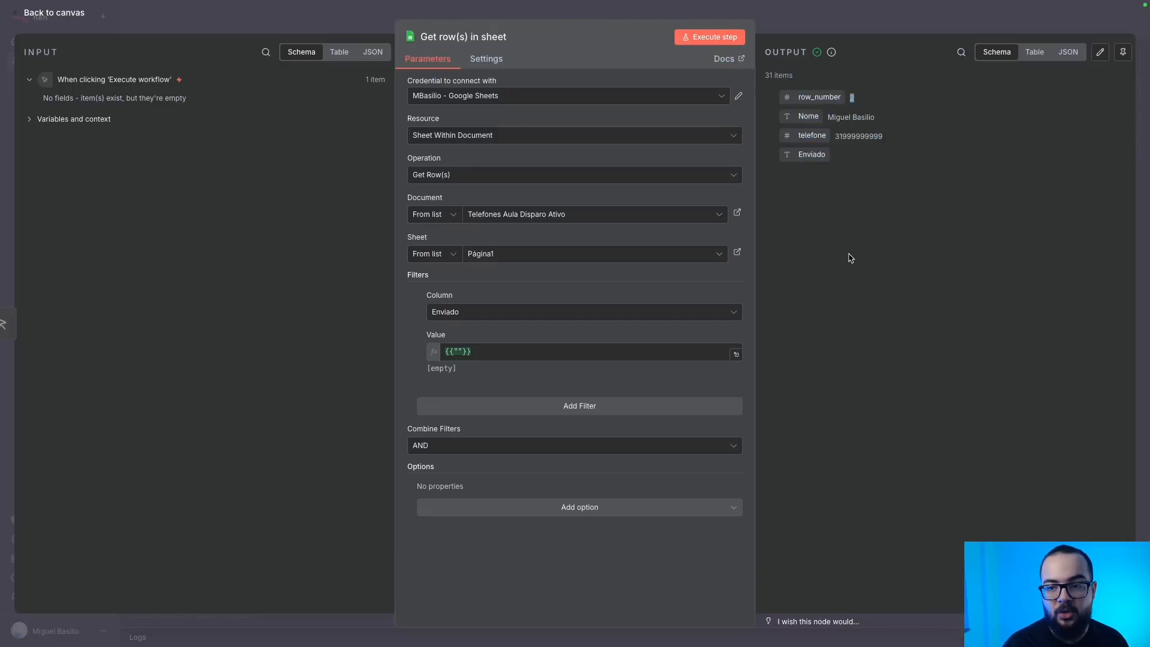
click(323, 29)
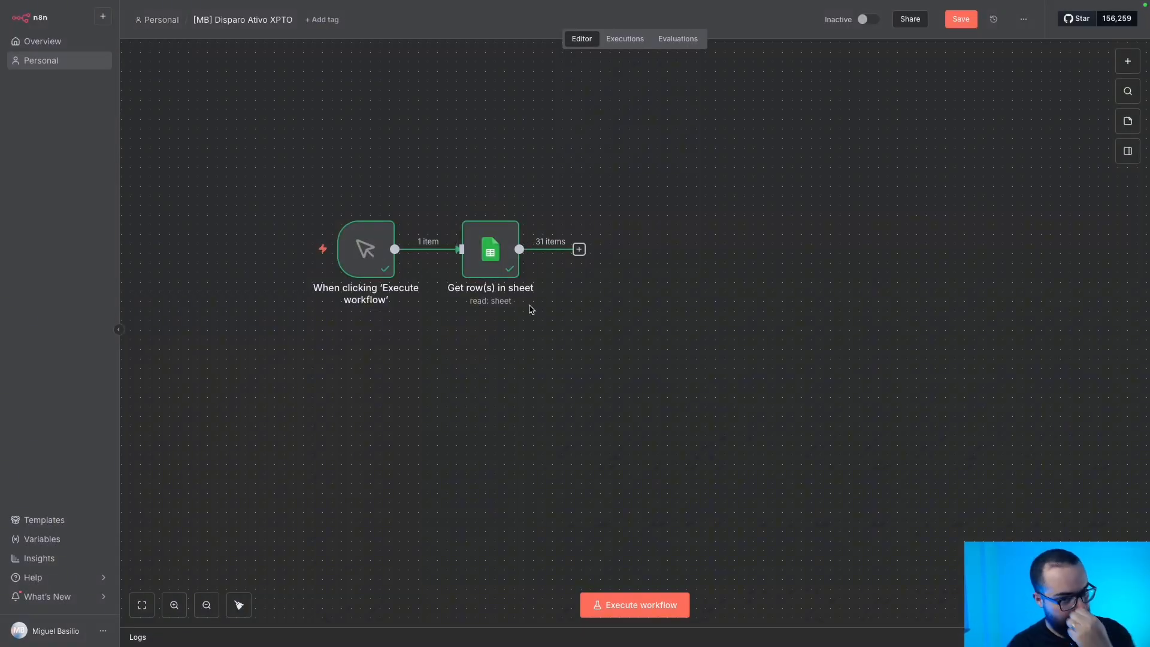
Add a Loop Over Items node after the sheet read, then move it aside and disconnect it.
click(580, 249)
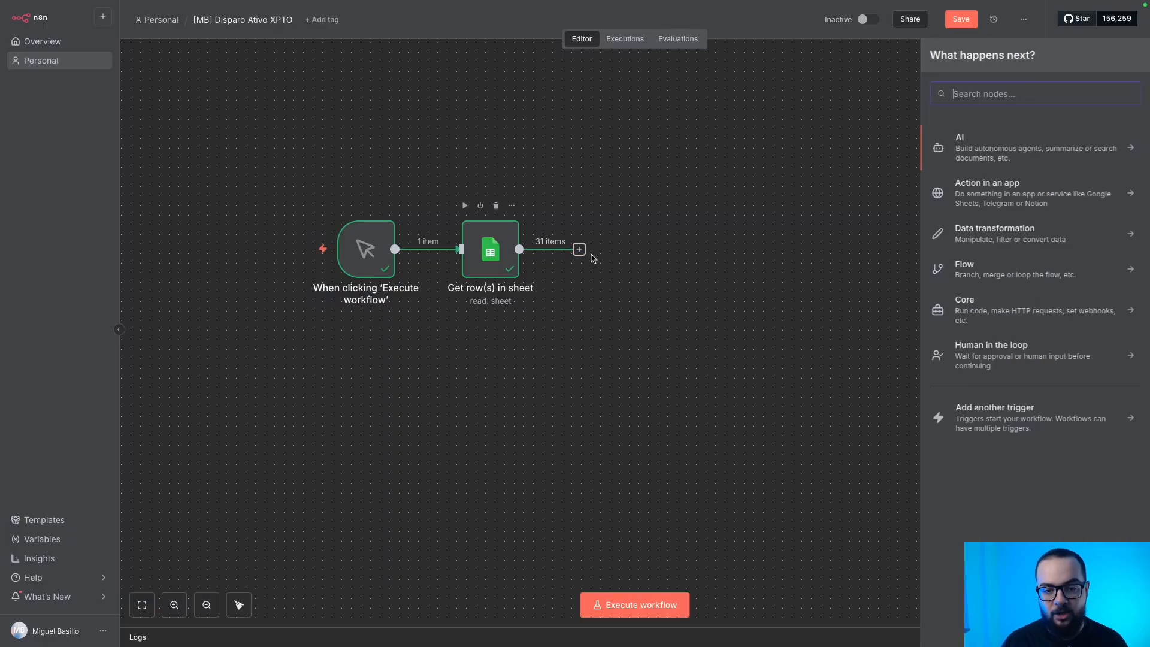
text(loop)
key(Return)
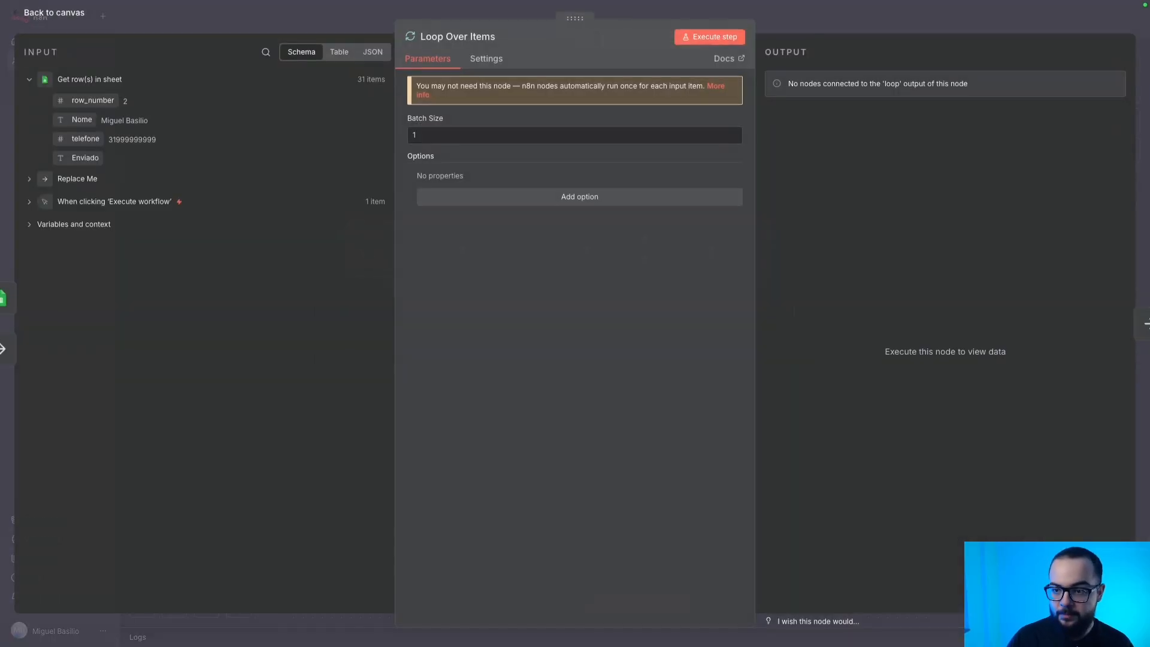
click(67, 16)
mouse_move(695, 333)
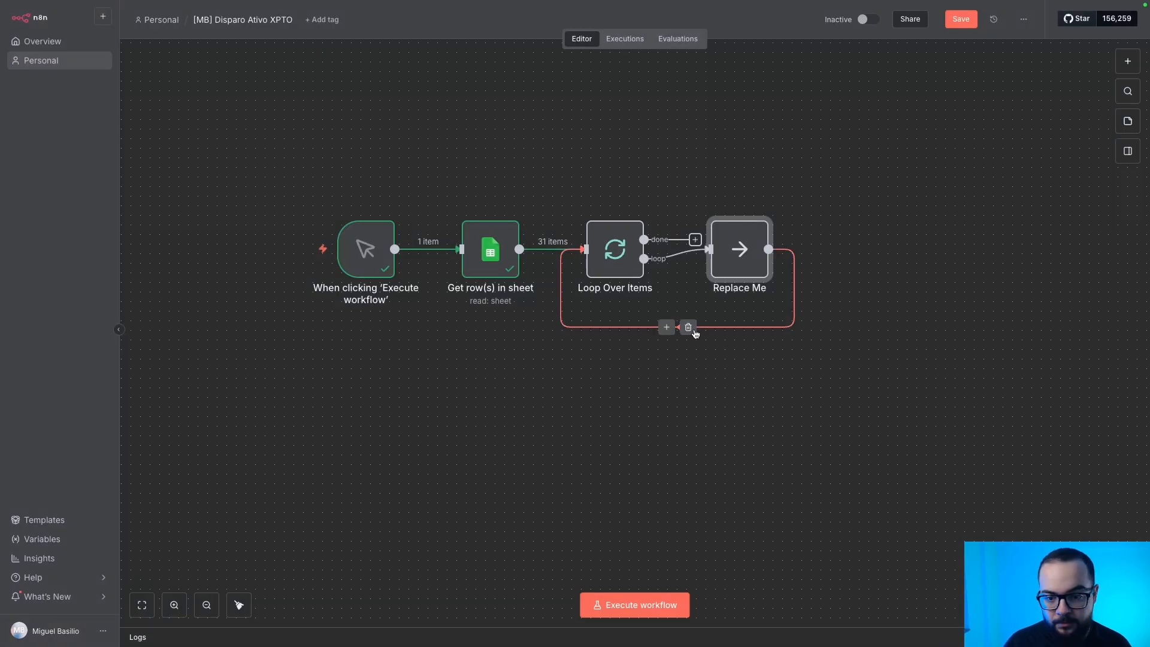
drag(746, 262, 579, 180)
drag(640, 267, 880, 306)
click(683, 269)
Add an Edit Fields step after the sheet read with a field mapped to telefone.
click(578, 249)
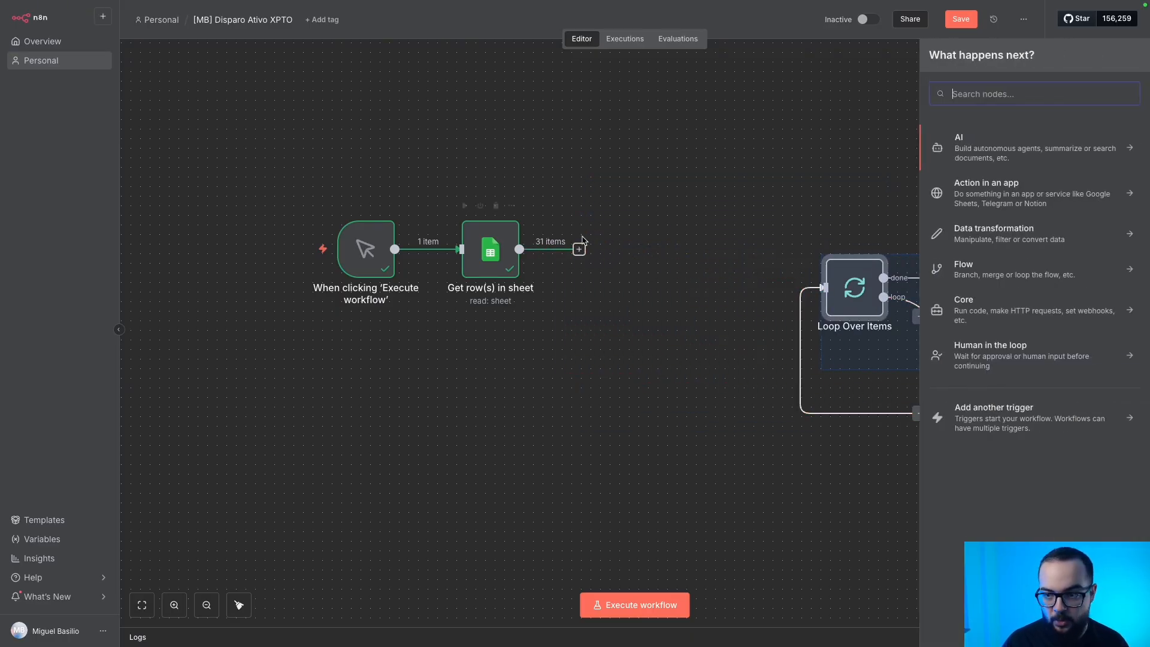
text(edit)
key(Down)
key(Return)
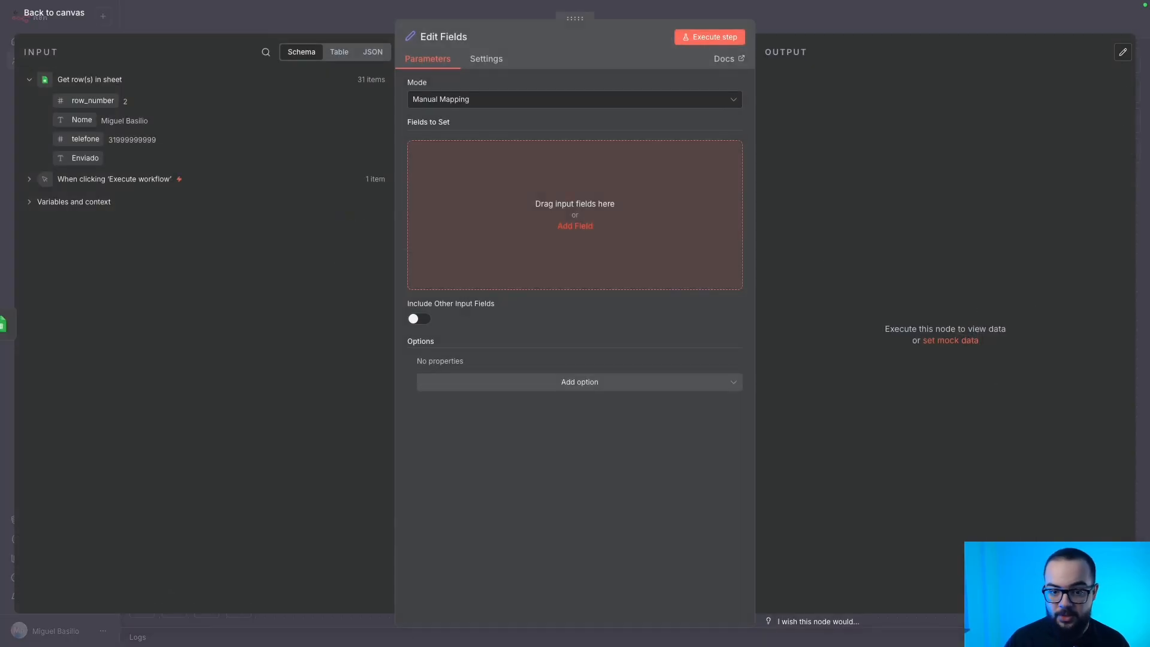
click(479, 199)
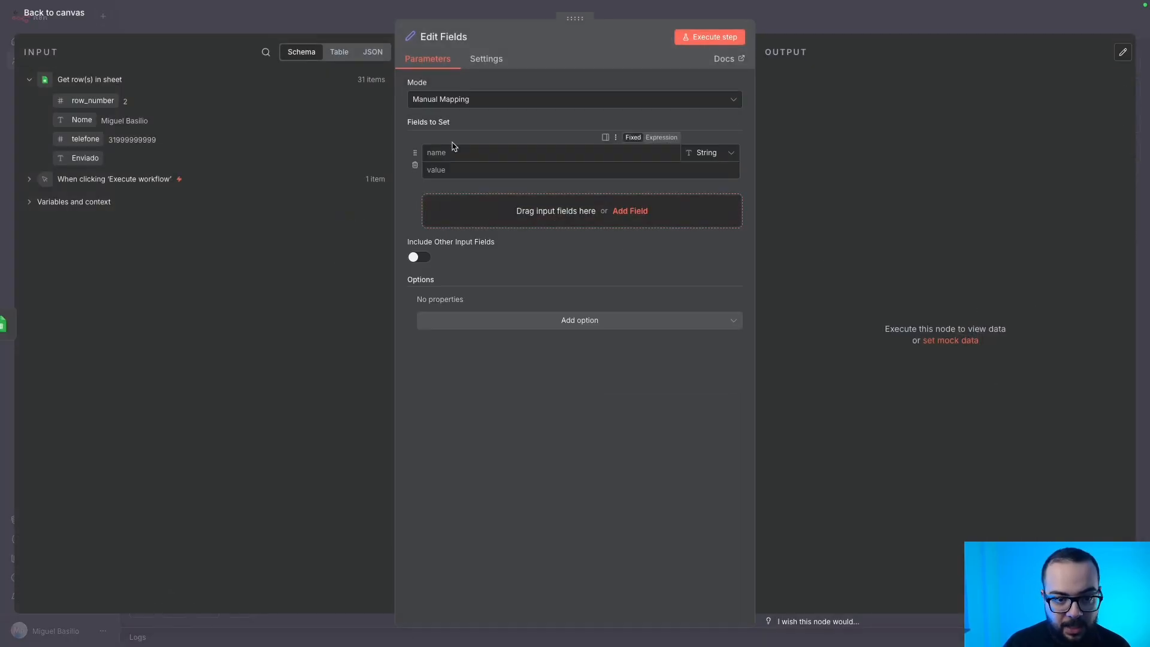
text(Telen)
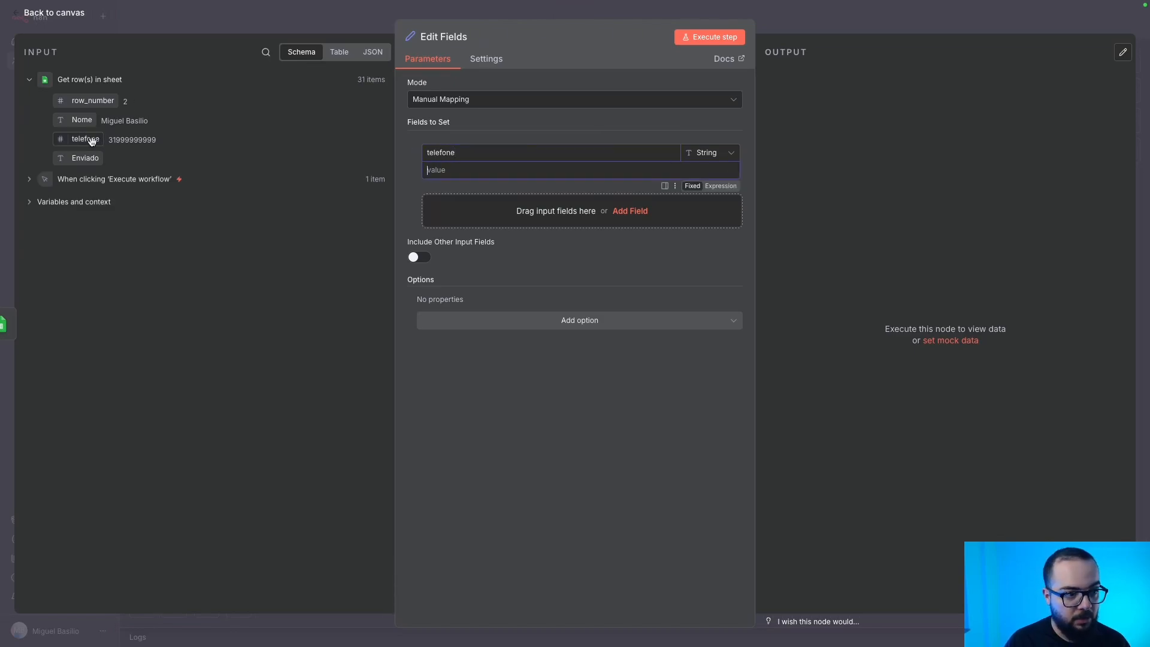
drag(90, 139, 547, 179)
click(274, 21)
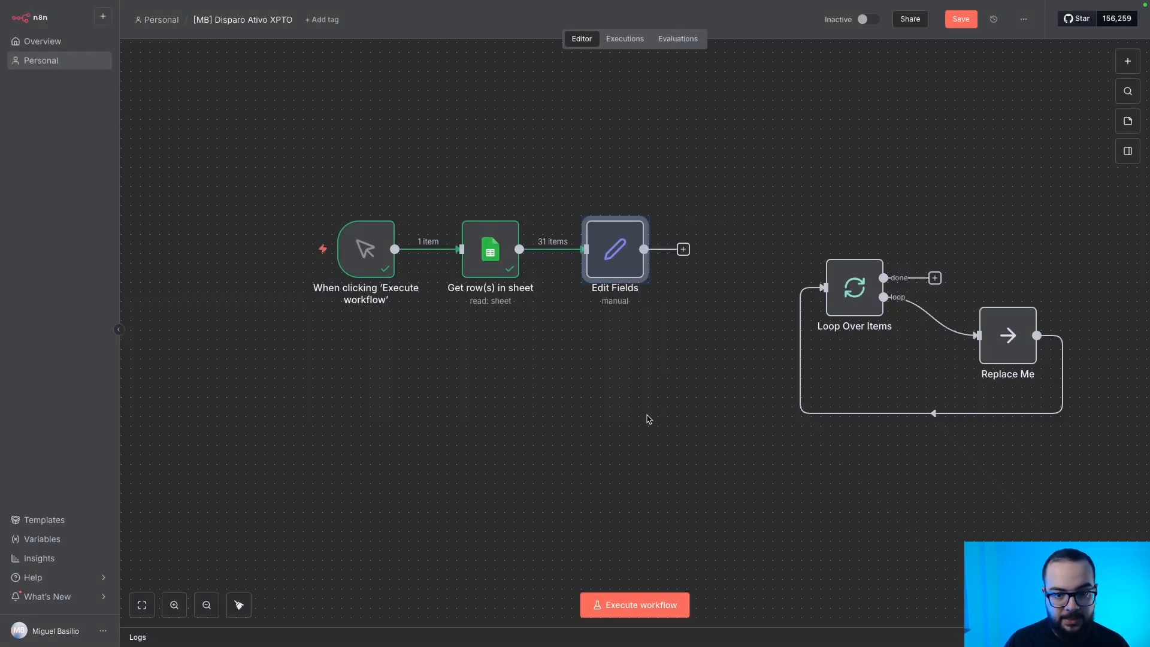
Run the whole workflow so Edit Fields outputs 31 items.
click(623, 605)
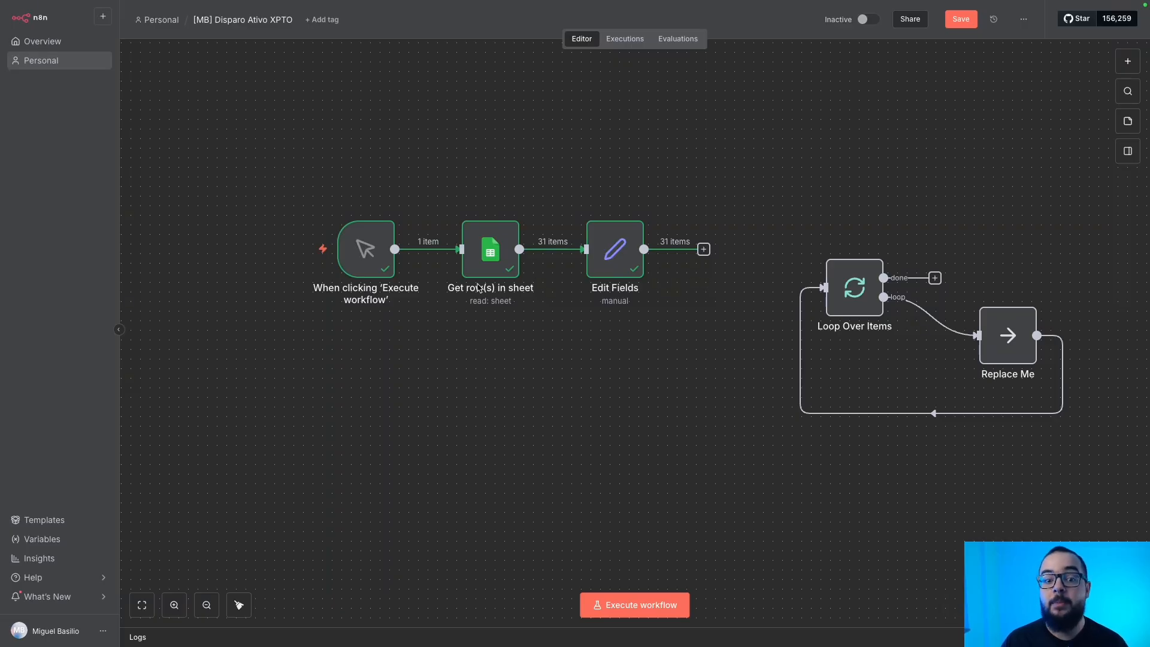
drag(412, 153, 533, 358)
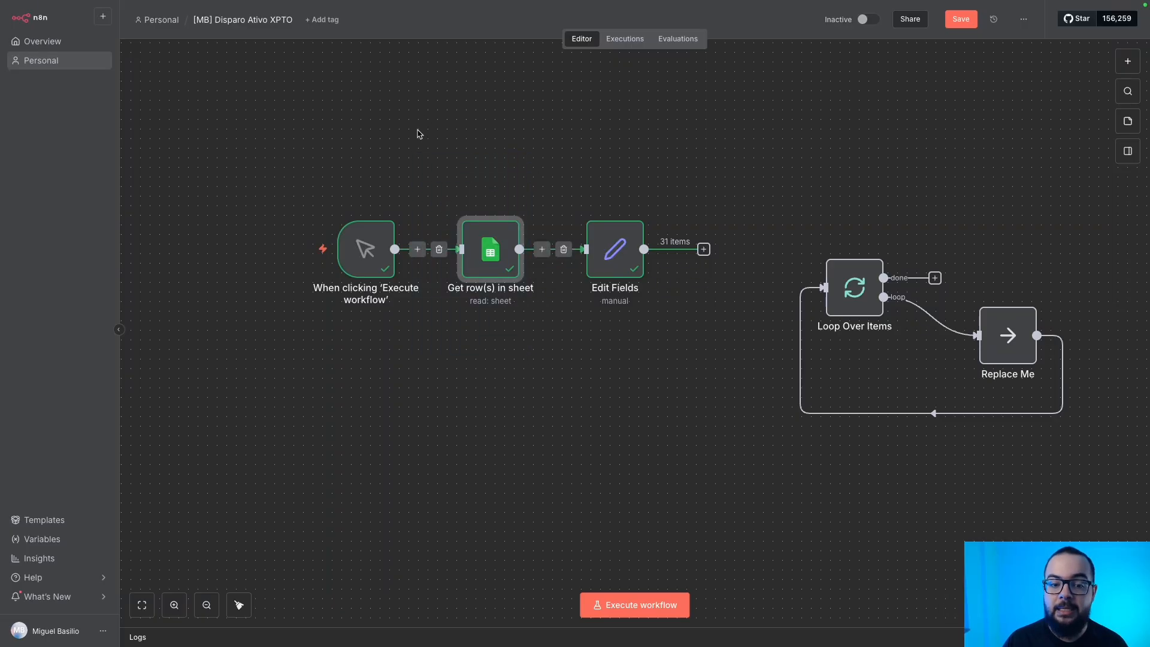
drag(417, 140, 530, 357)
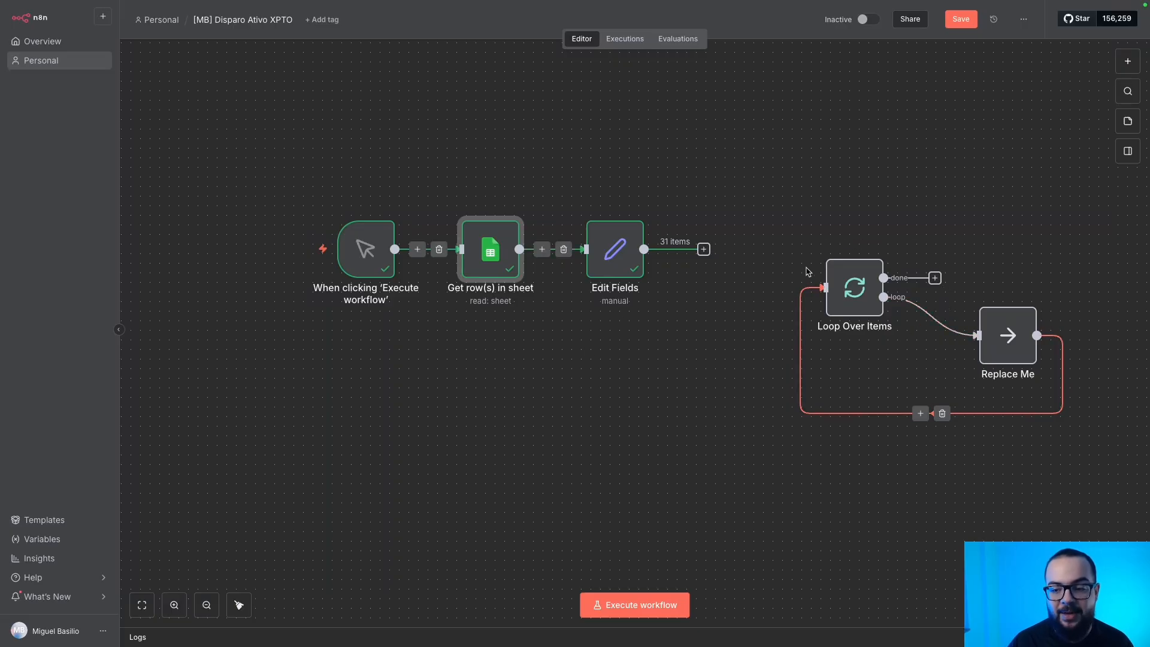
double_click(863, 293)
double_click(441, 135)
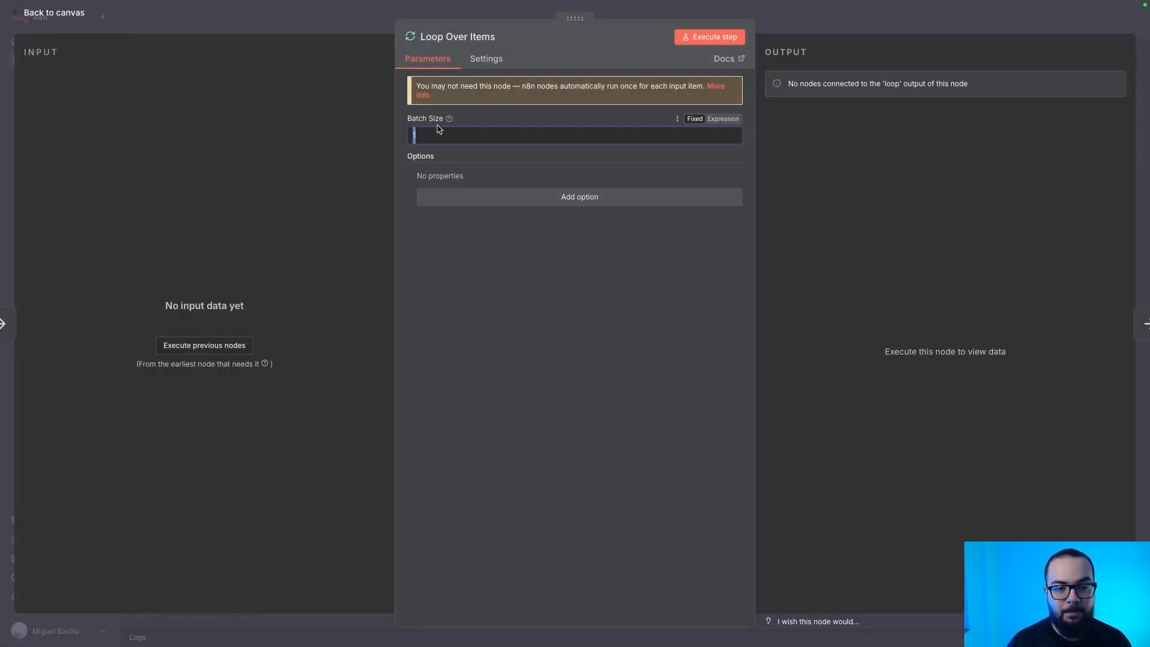
click(439, 140)
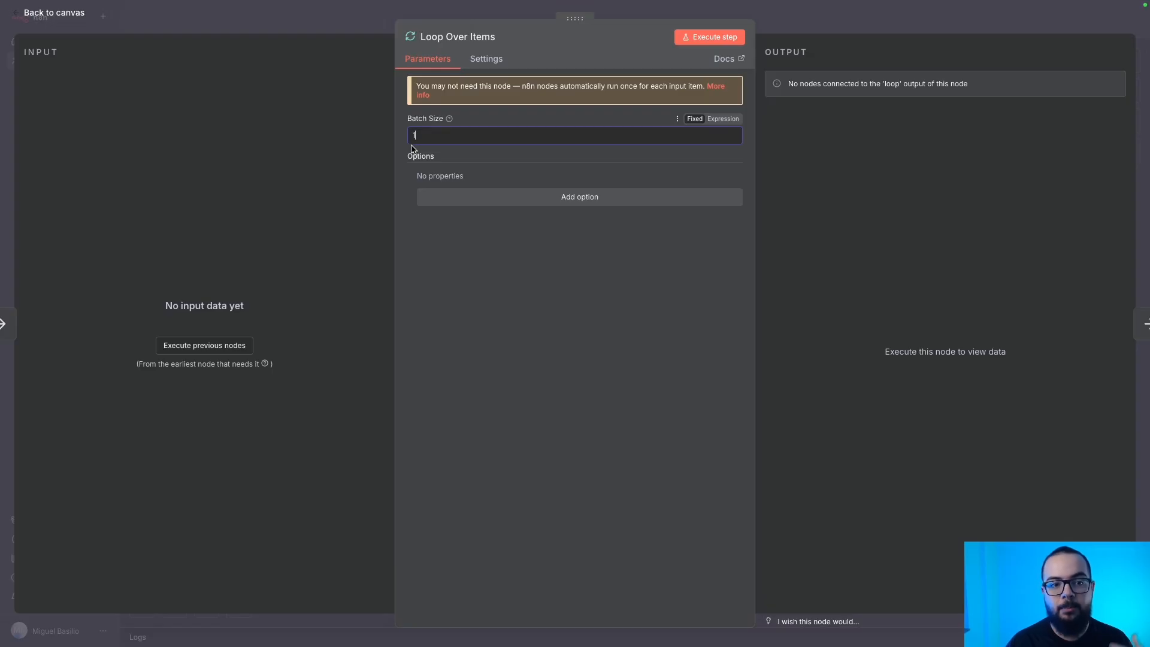
click(282, 26)
scroll(526, 385, right, 4)
drag(804, 438, 654, 211)
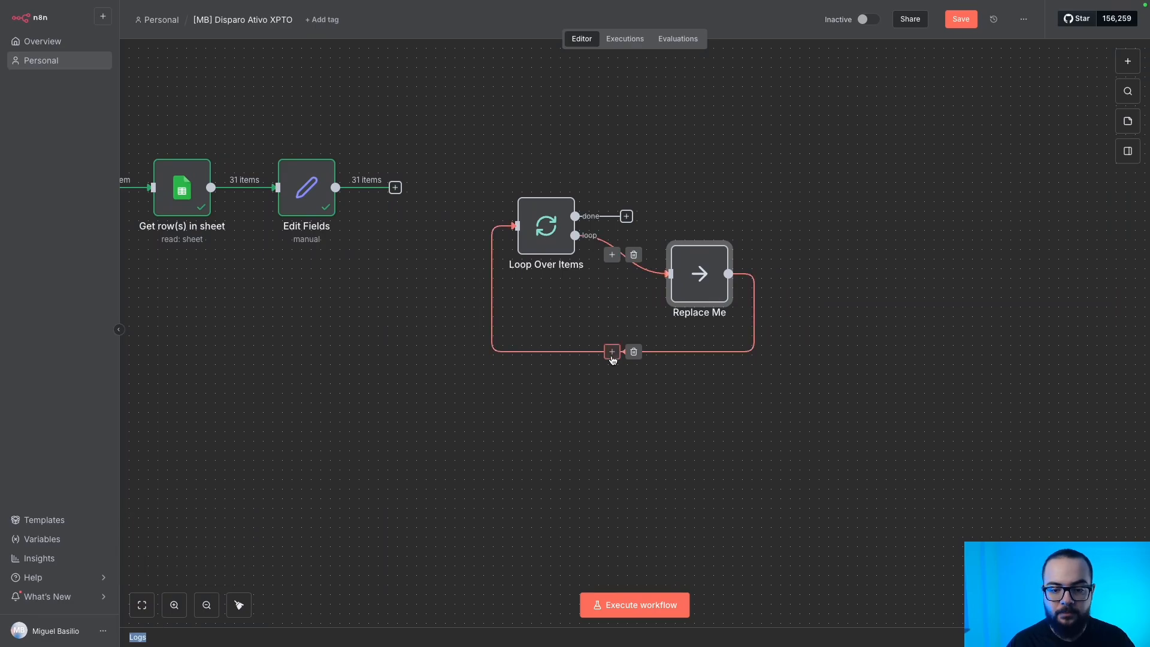
Delete the Replace Me node, the loop's self-connection, and the Edit Fields node.
key(Delete)
click(556, 313)
drag(528, 261, 471, 251)
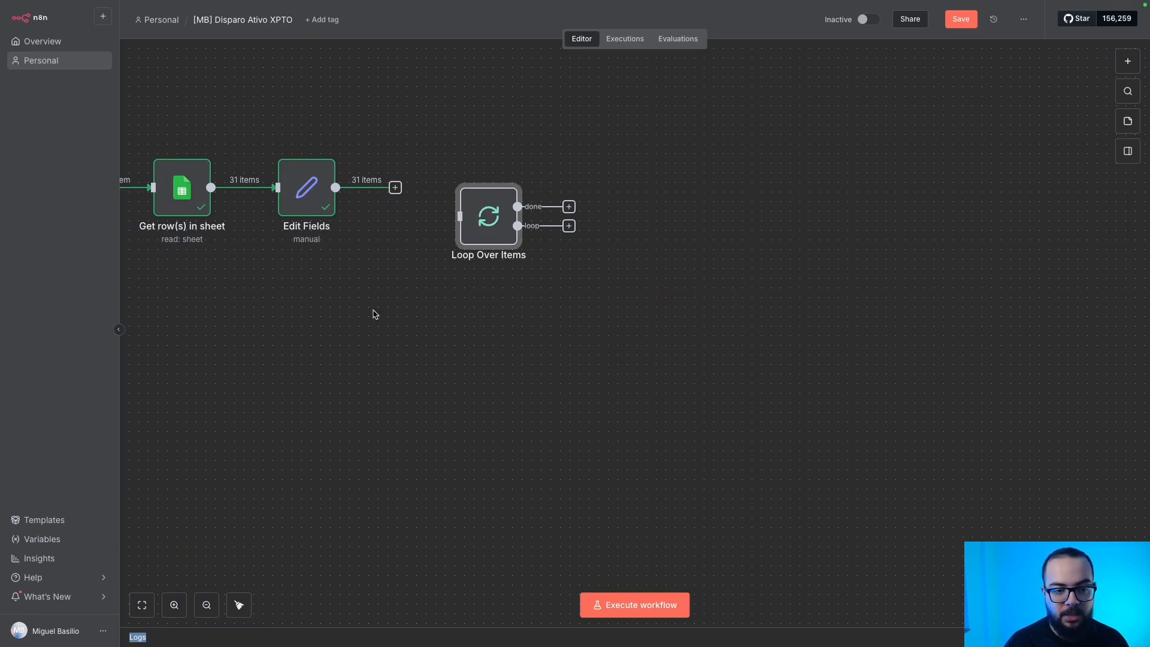
scroll(373, 314, left, 5)
scroll(373, 313, up, 2)
click(454, 201)
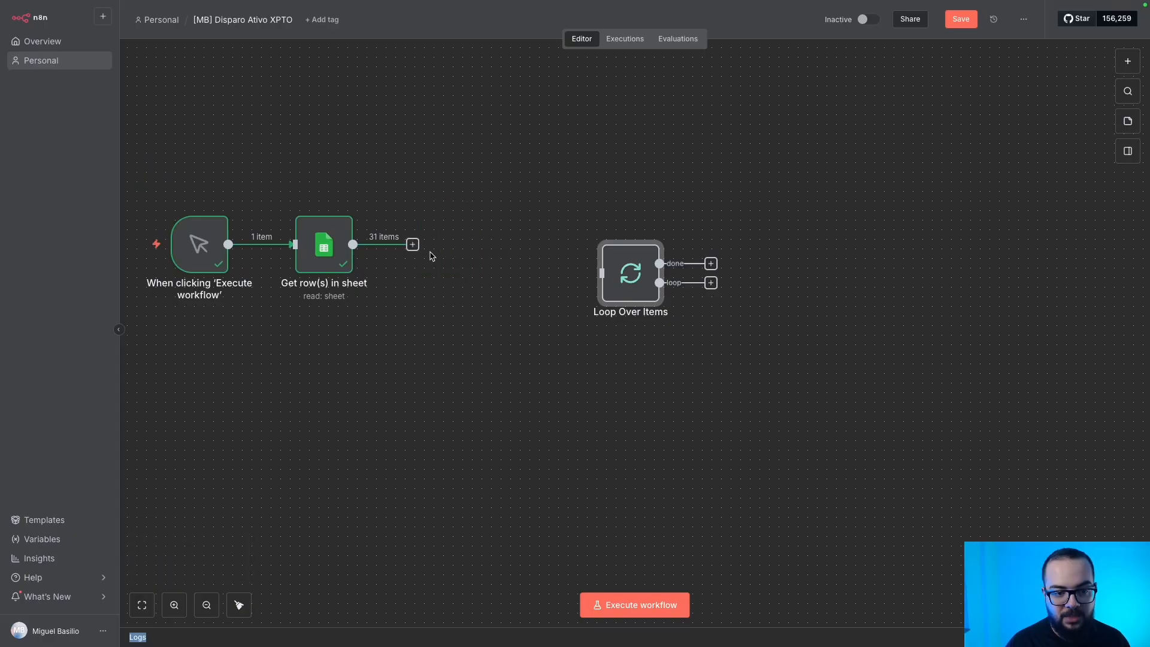
Connect the Get row(s) in sheet output to the Loop Over Items input.
drag(415, 246, 475, 235)
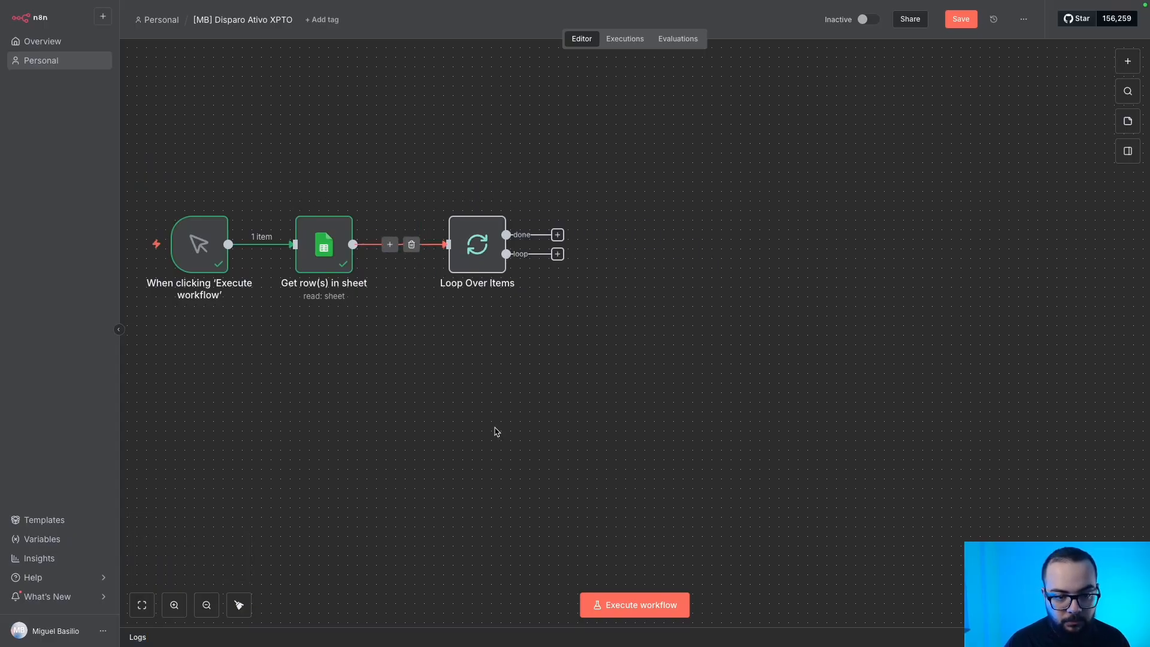
click(336, 240)
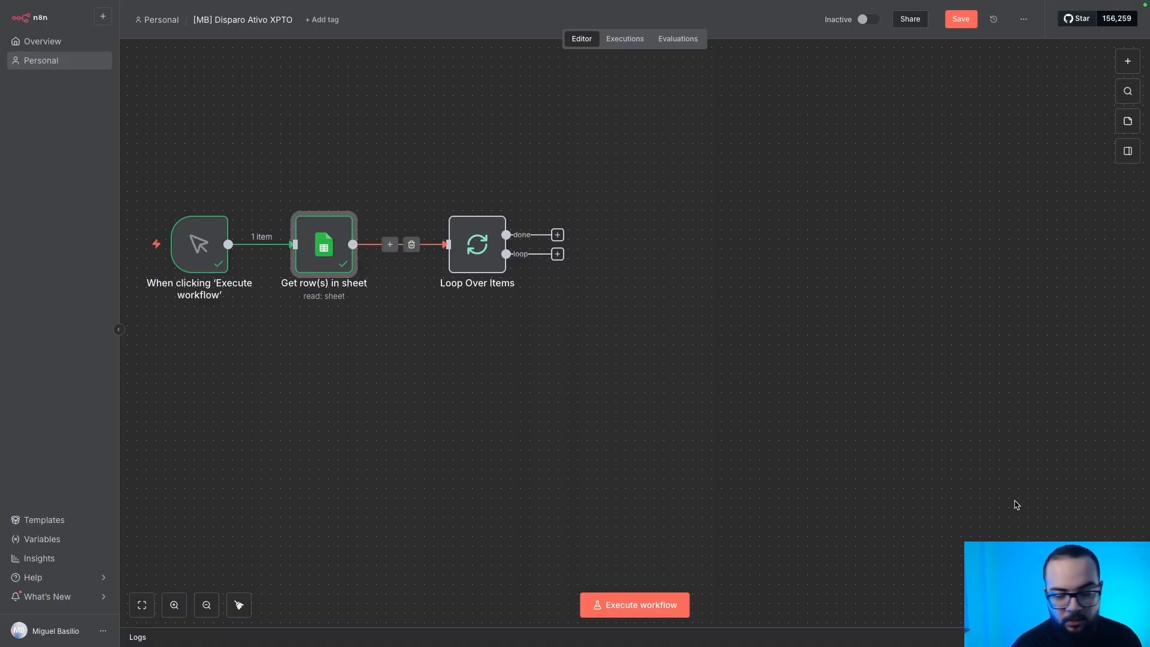
click(610, 410)
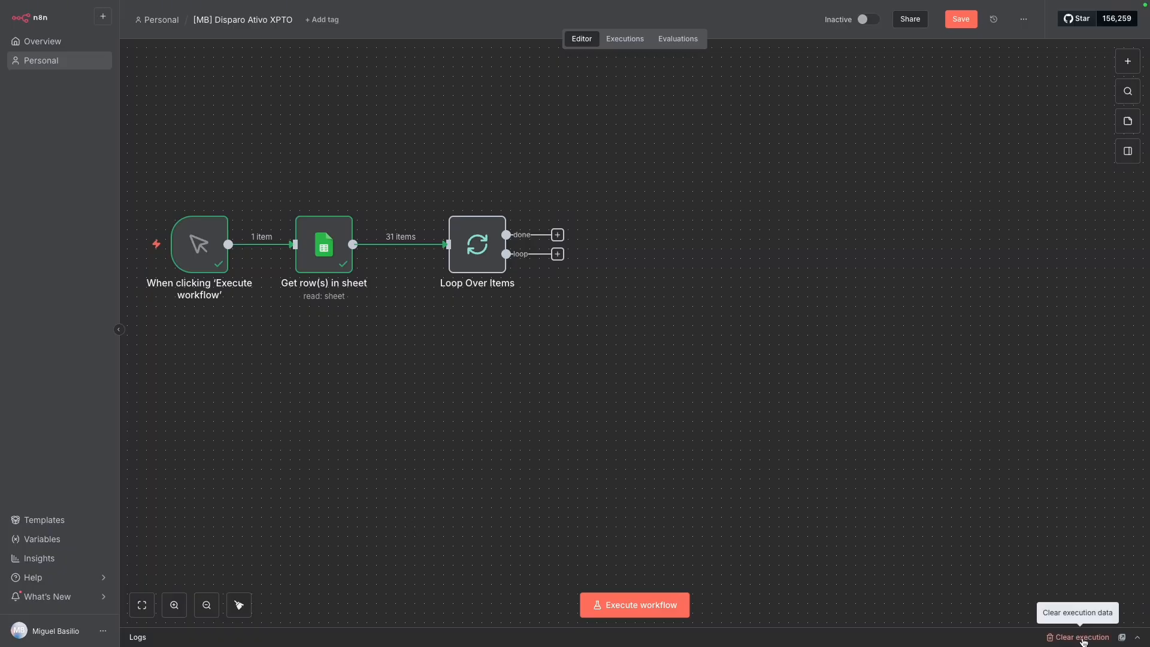
Clear the old execution and rerun: 31 items enter the loop, 1 leaves its loop branch.
click(1082, 637)
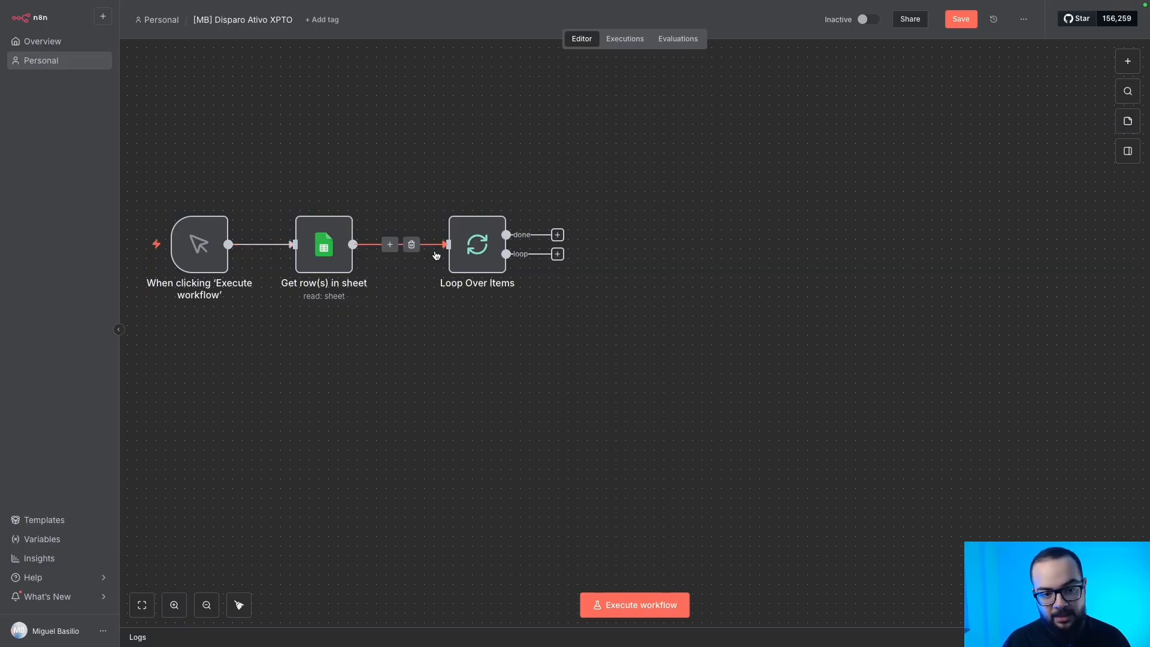
click(610, 604)
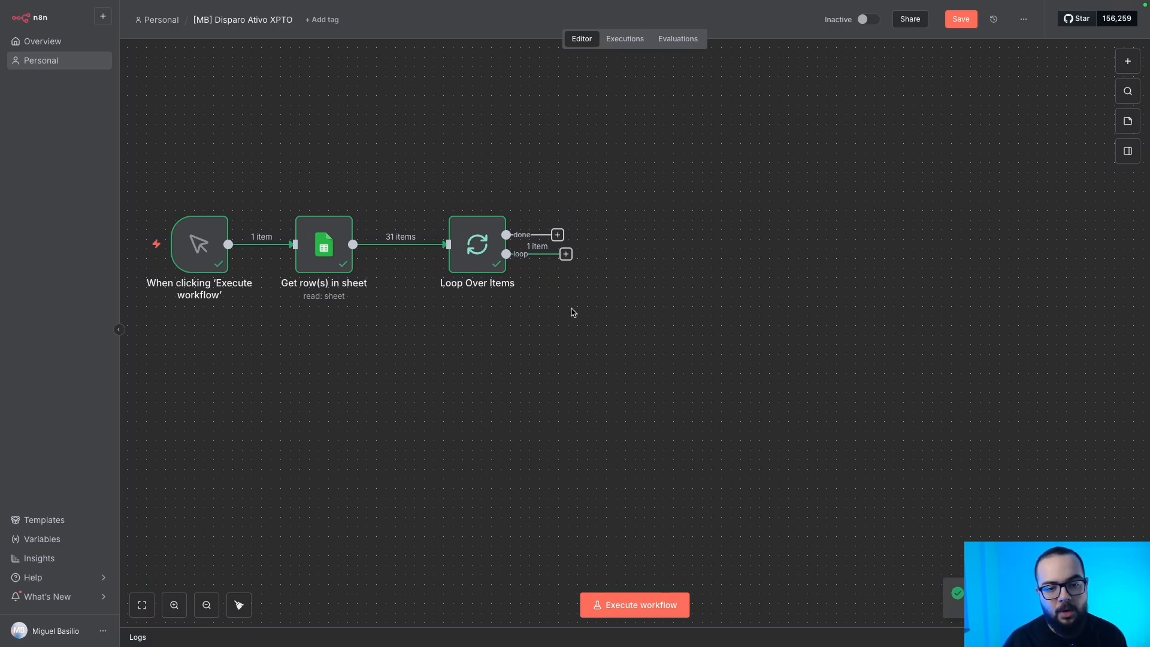
drag(420, 158, 624, 337)
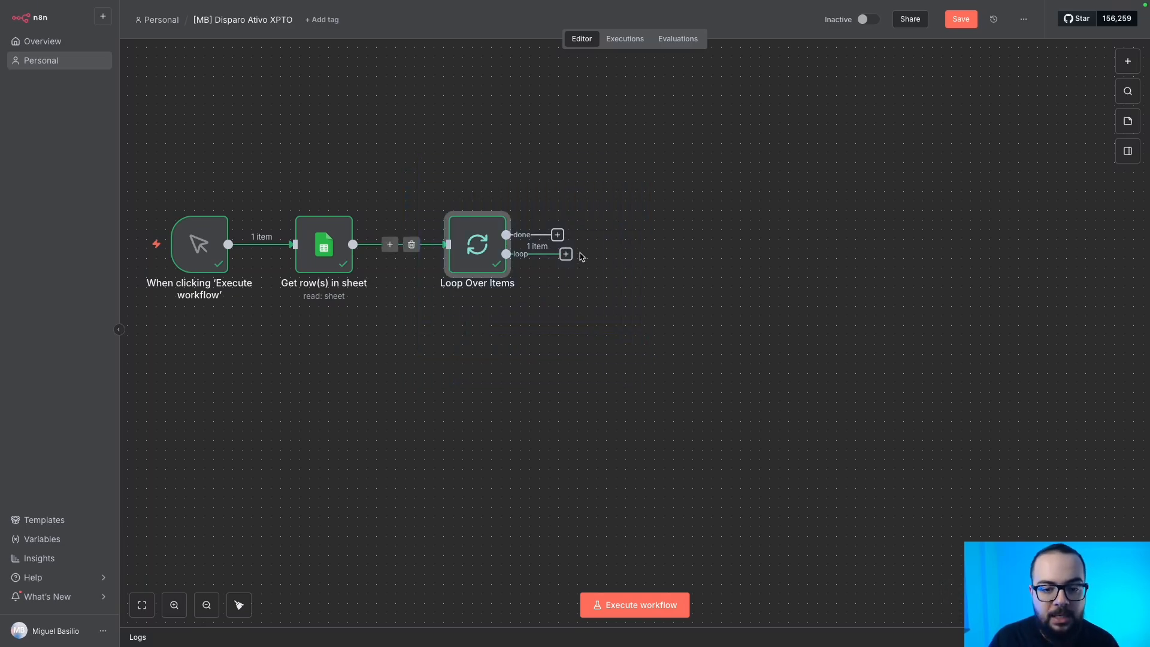
drag(411, 171, 617, 355)
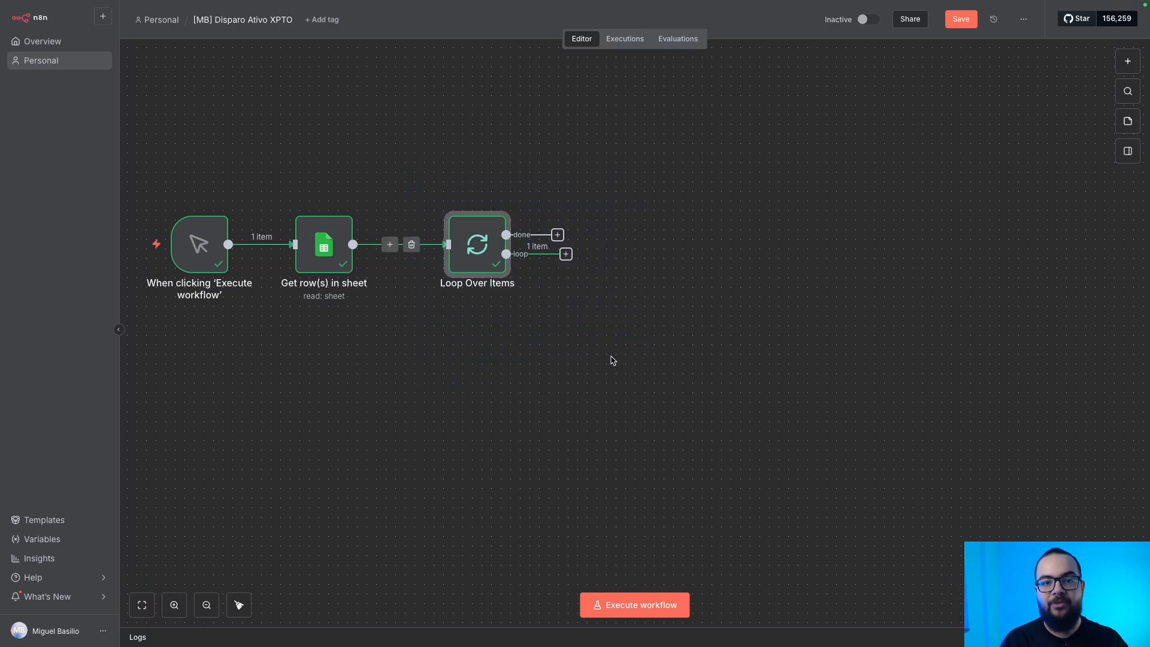
Add a WhatsApp Business Cloud 'Send template' action on the Loop Over Items loop output.
click(567, 255)
text(wha)
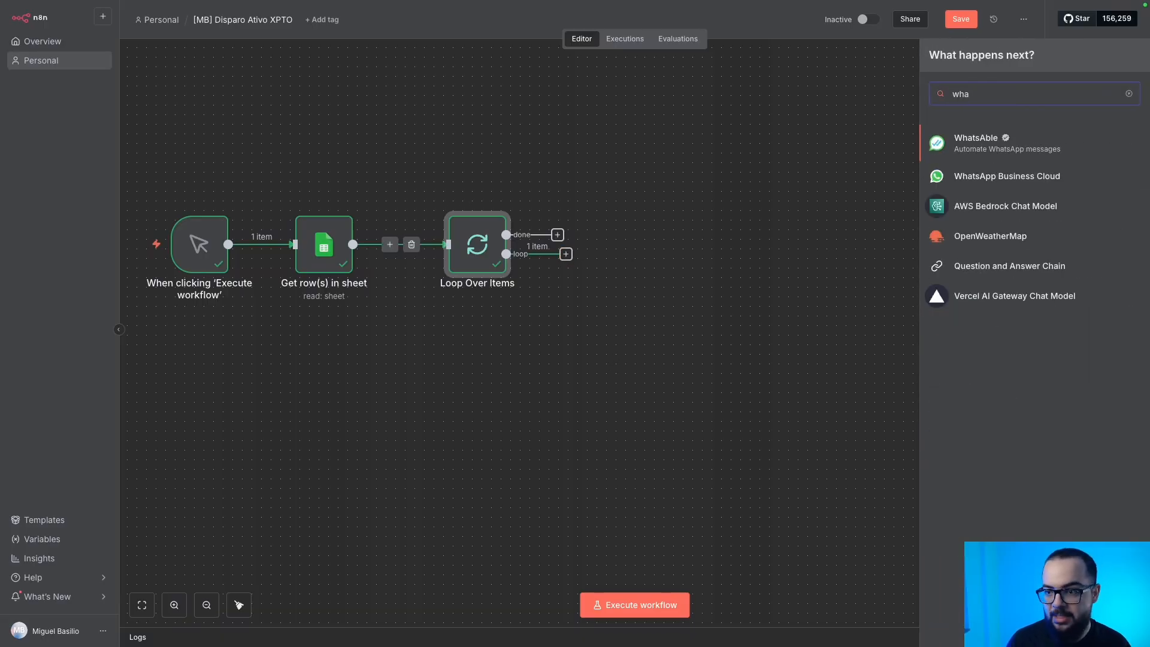
click(1018, 176)
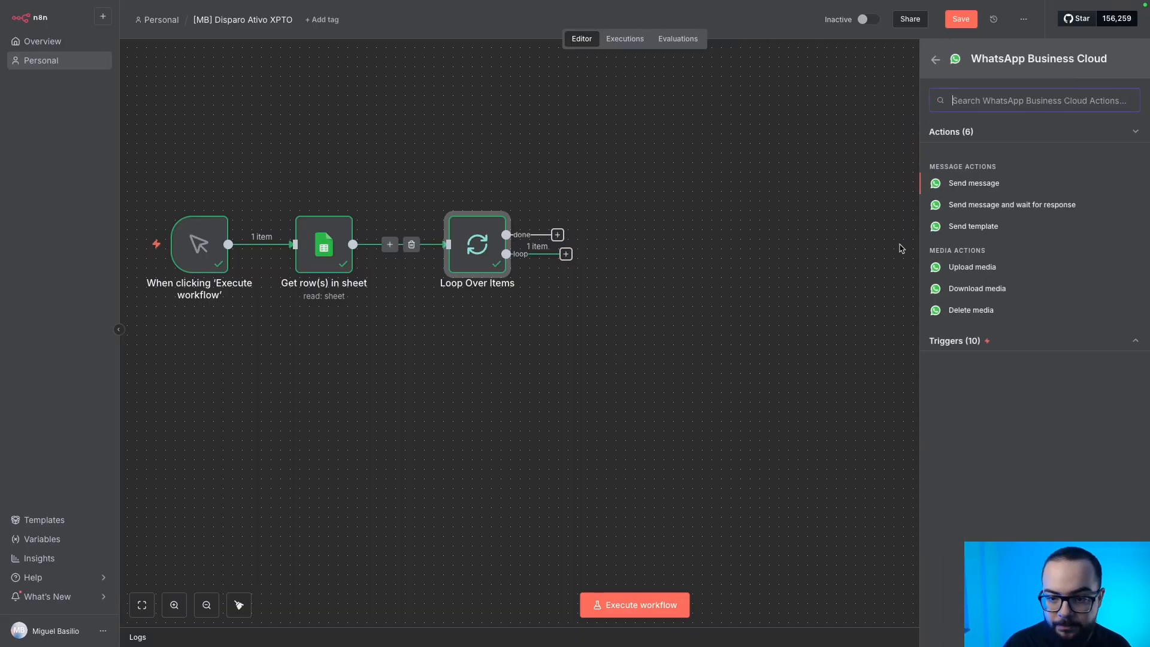
click(963, 227)
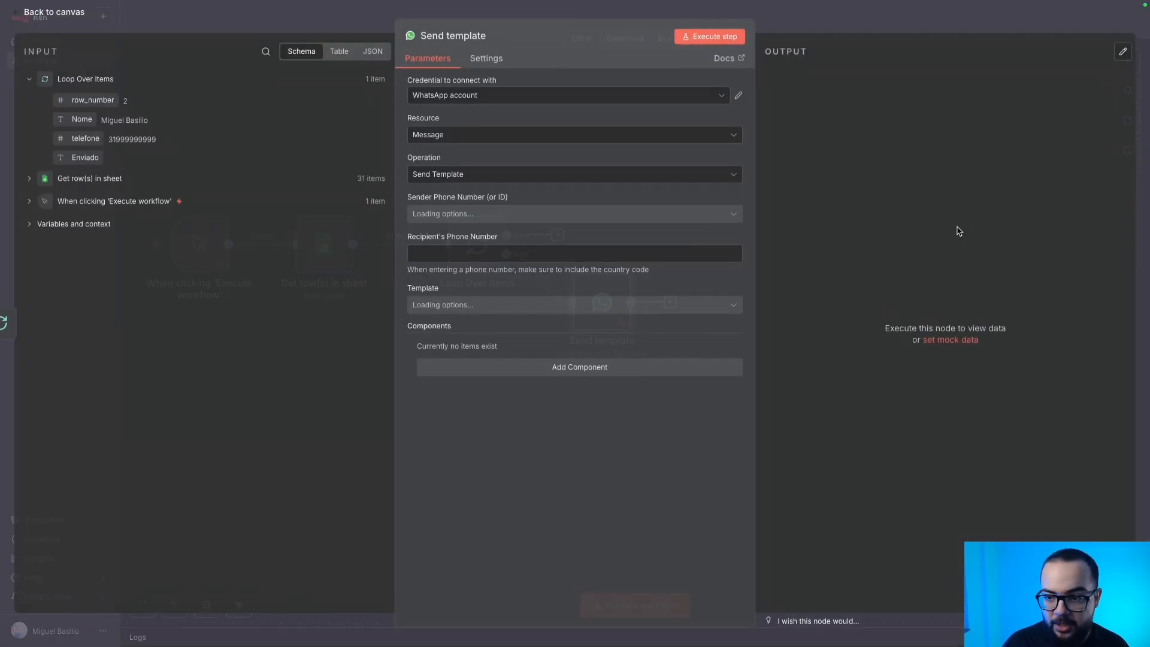
click(149, 27)
drag(601, 296, 652, 278)
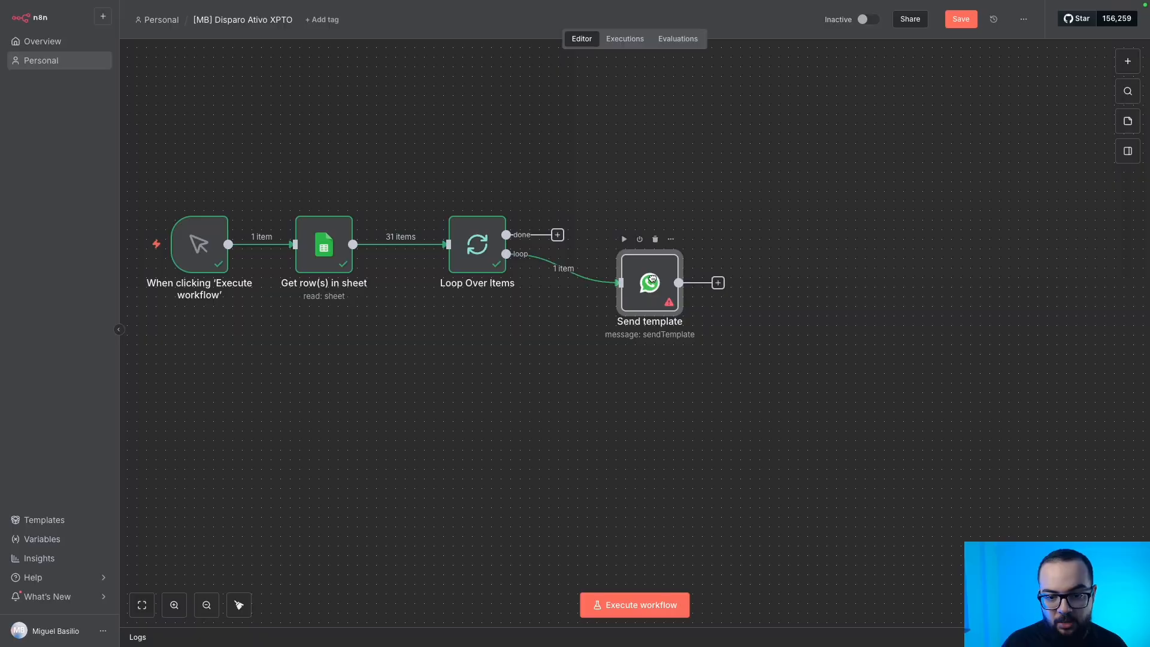
drag(737, 190, 616, 328)
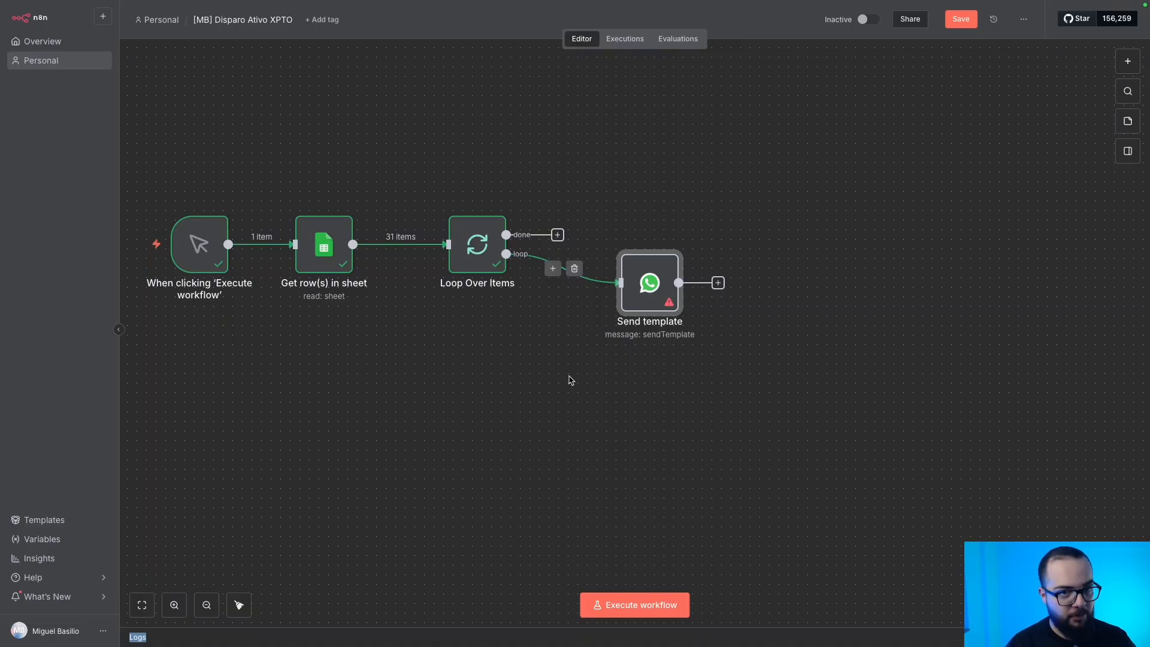
click(634, 394)
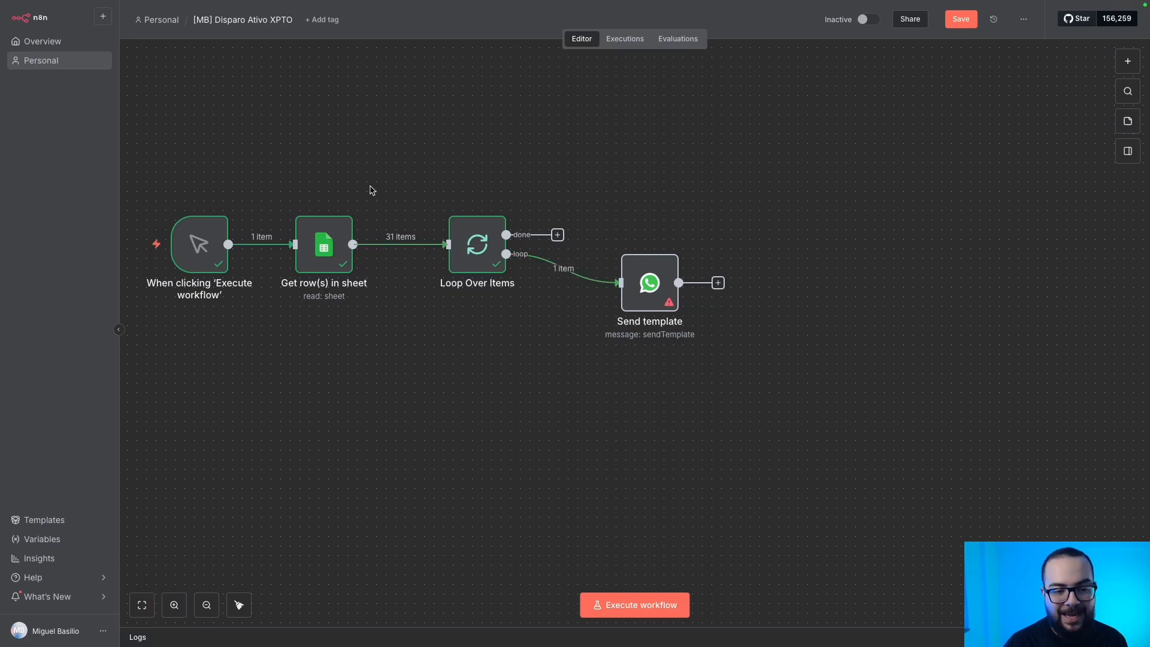
Duplicate the Get row(s) in sheet node and place the copy after Send template.
double_click(324, 243)
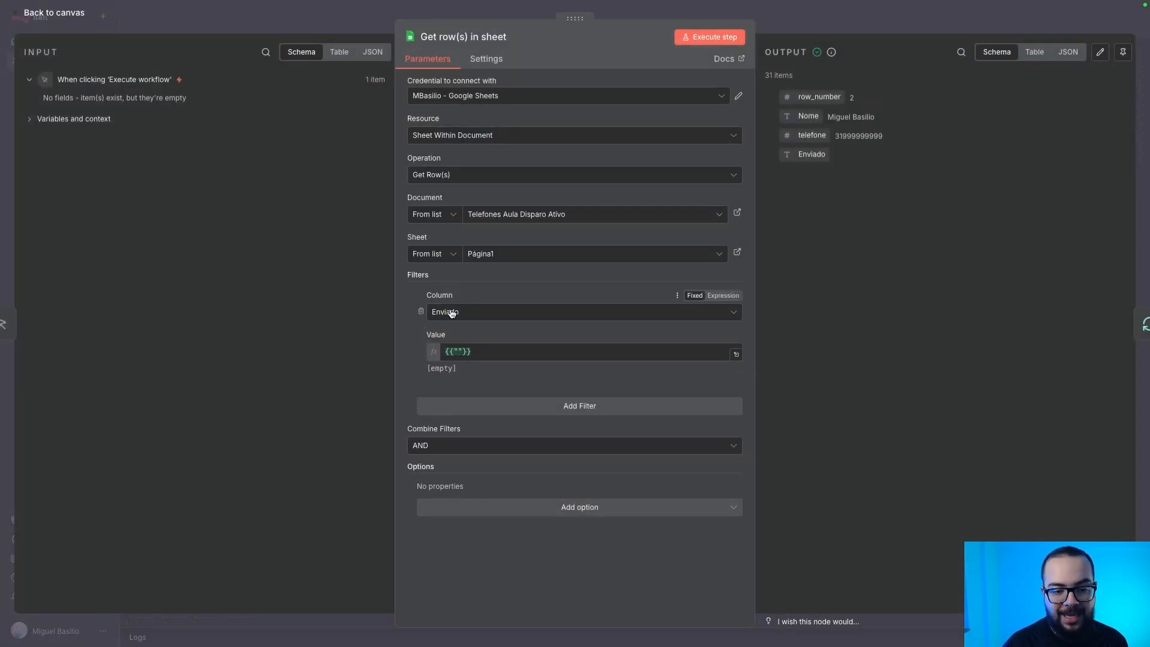
click(276, 30)
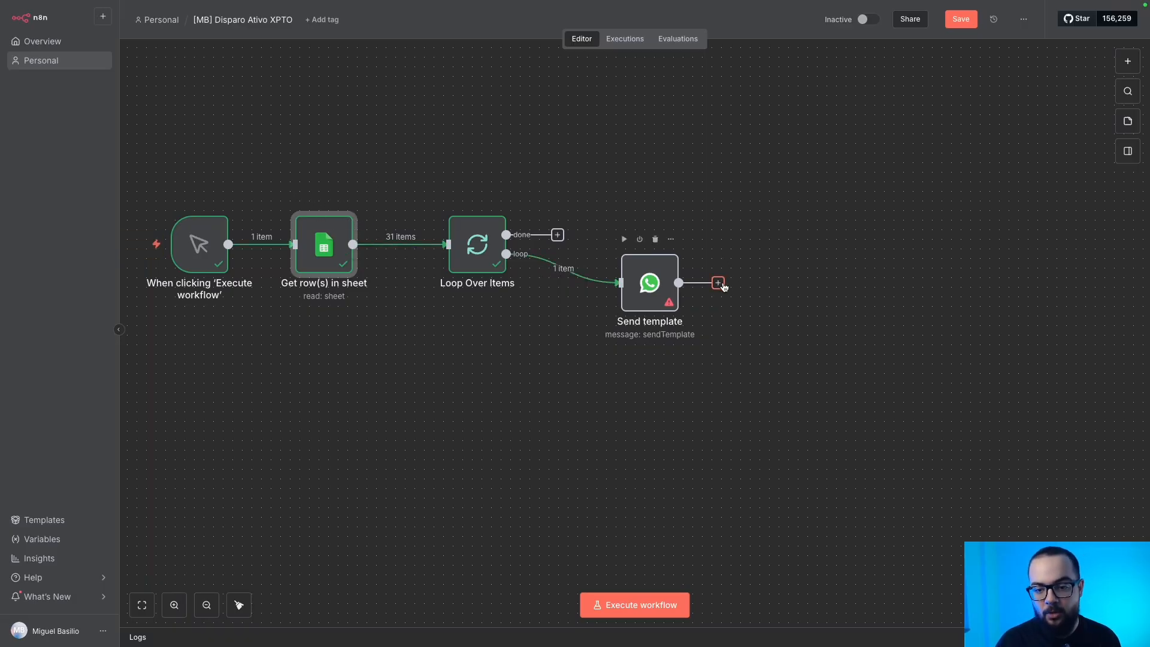
drag(379, 340, 271, 155)
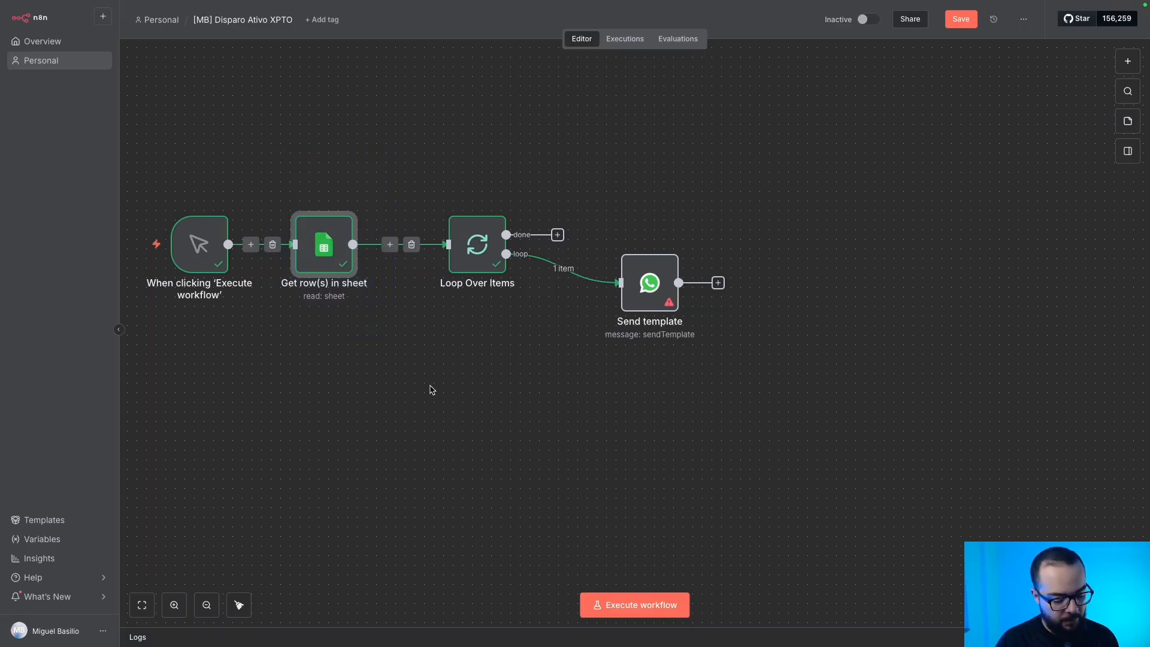
key(super+d)
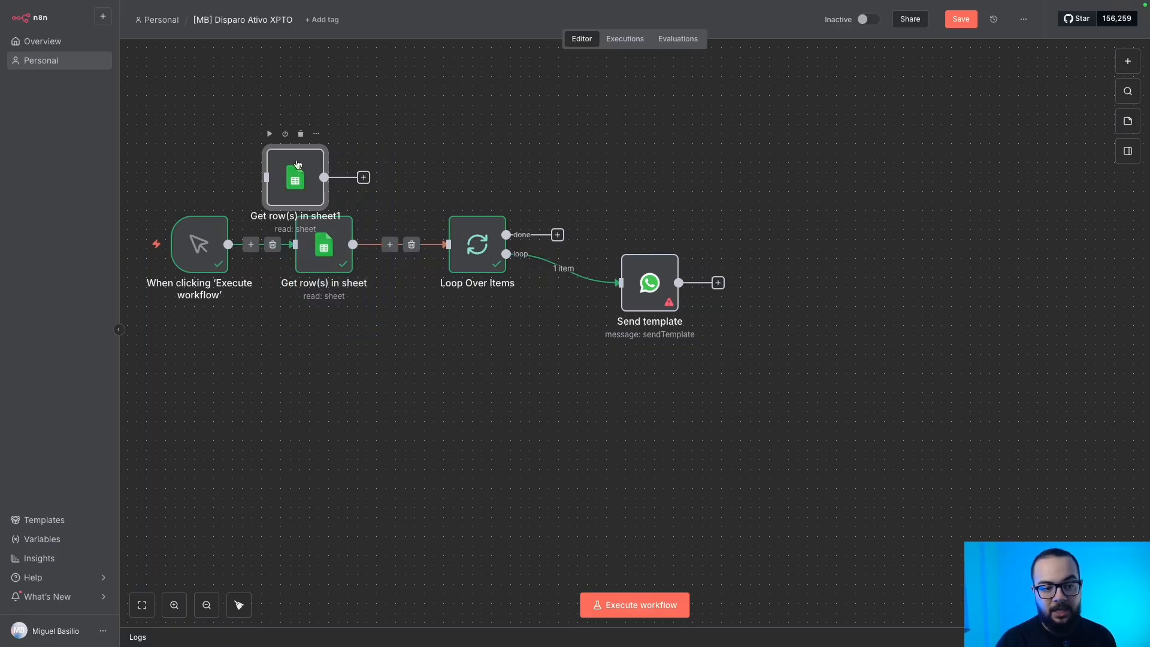
drag(272, 164, 780, 277)
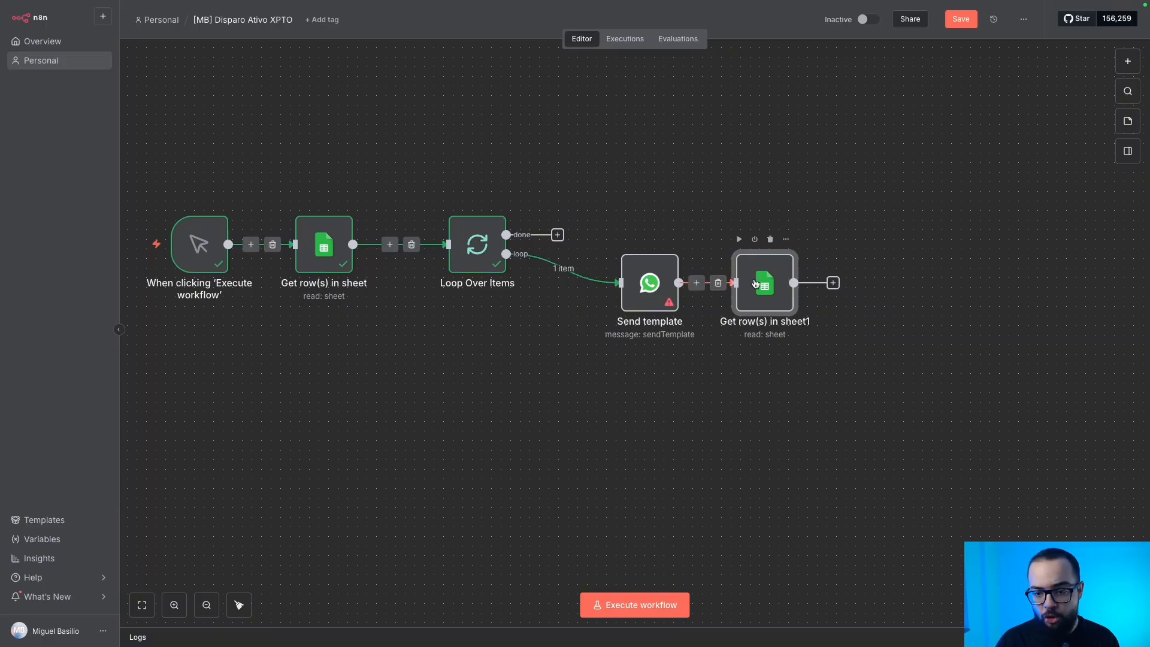
Switch the copied sheet node to Update Row, matching on the row_number column.
double_click(755, 284)
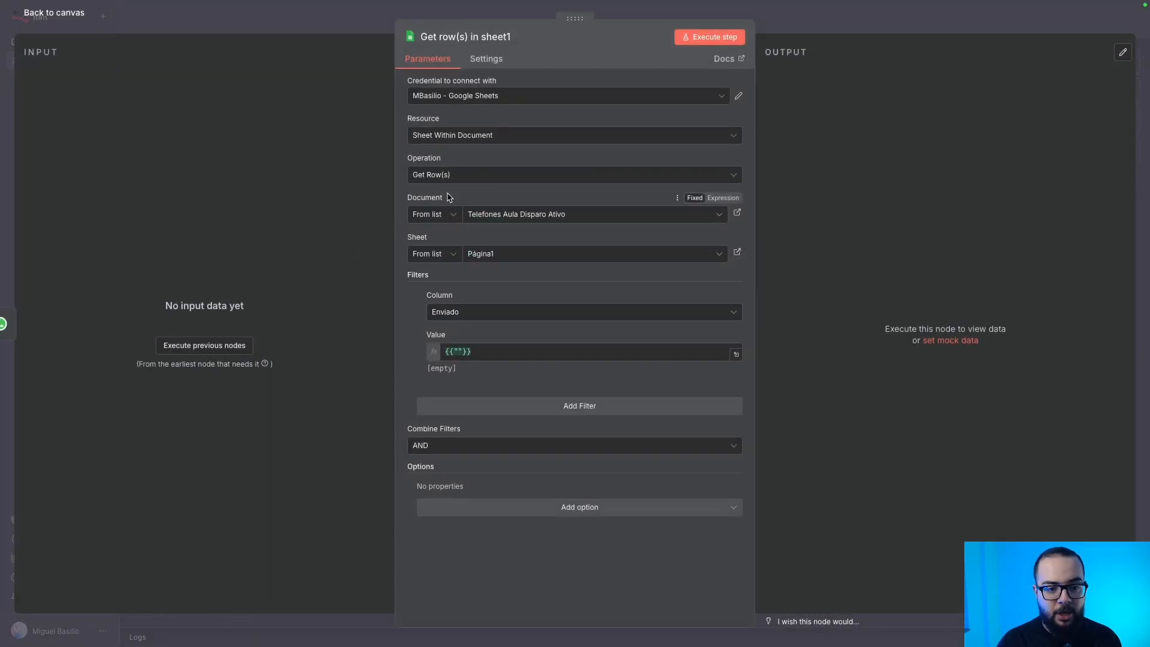
click(441, 174)
scroll(473, 269, down, 1)
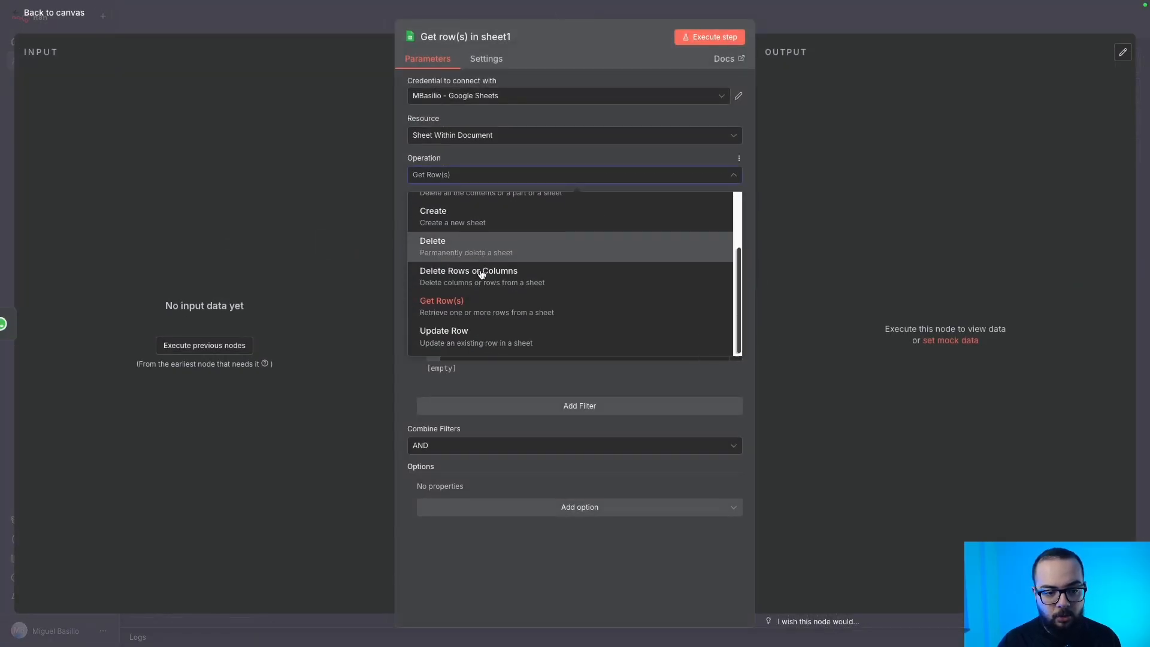
click(465, 339)
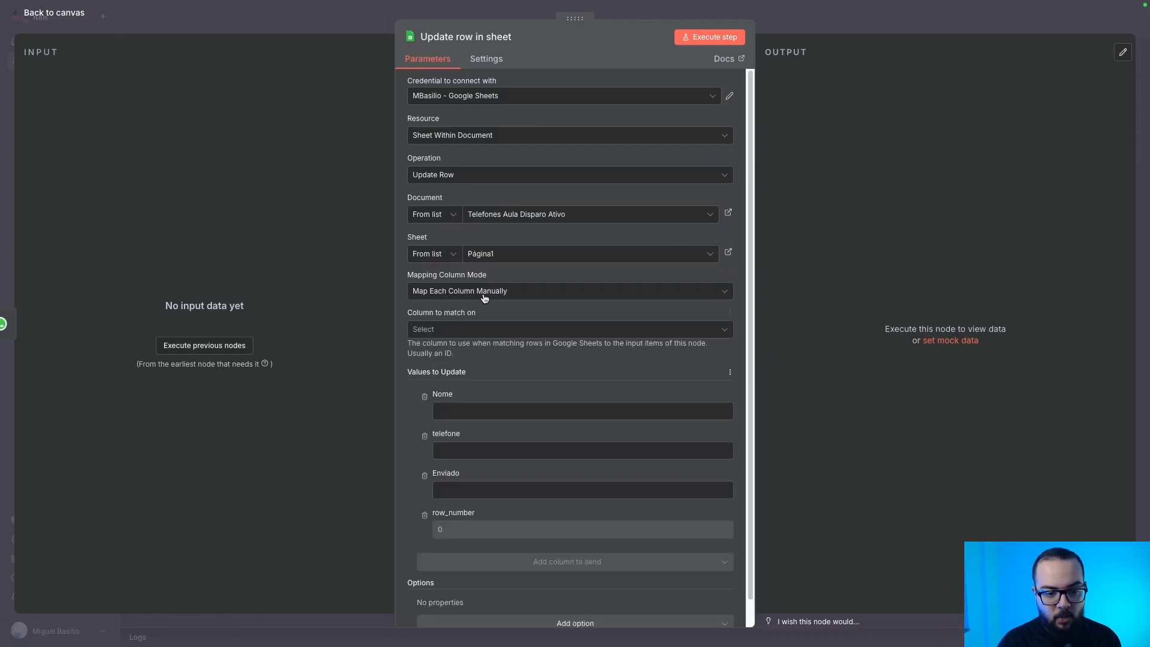
click(448, 327)
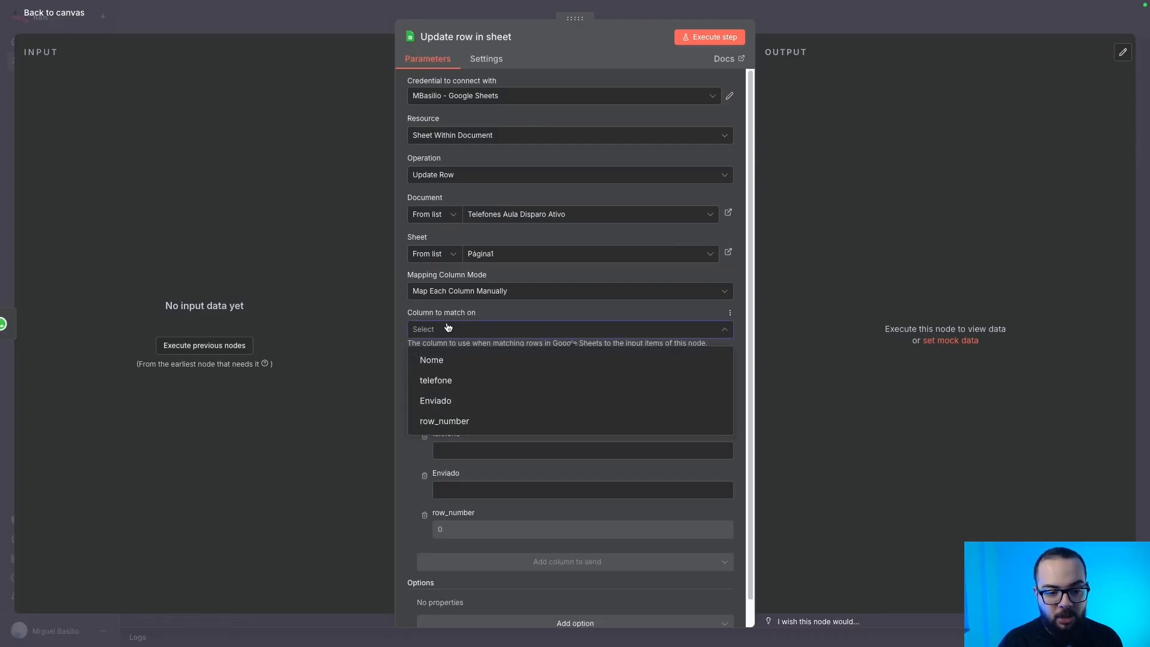
click(451, 422)
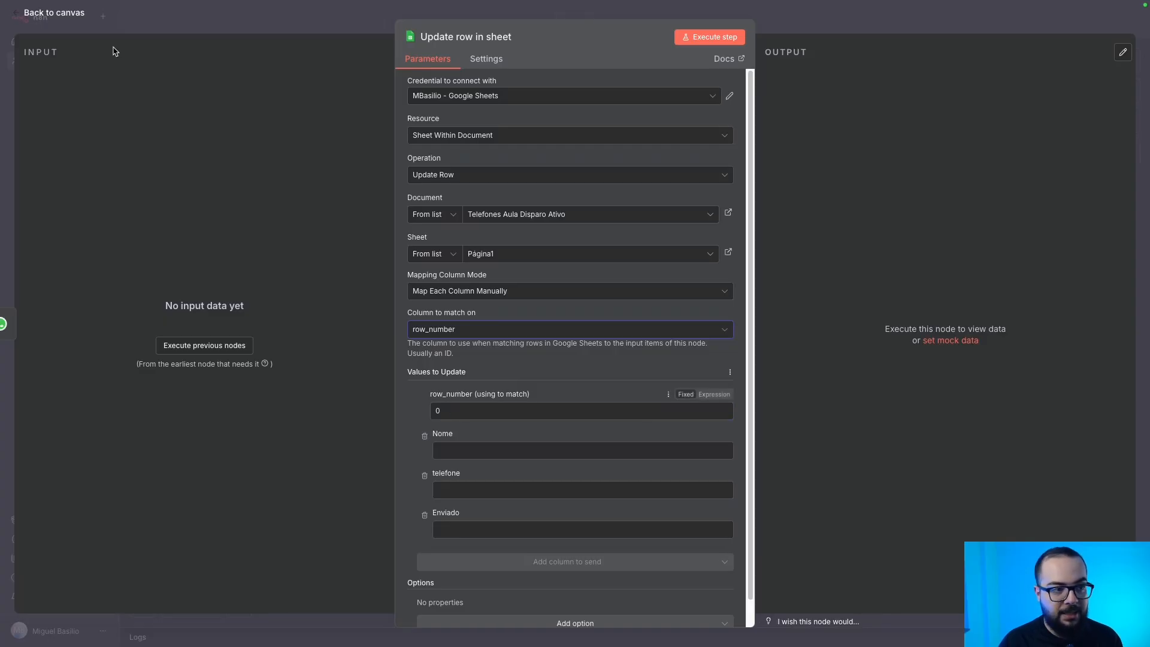
click(67, 13)
Deactivate the Send template WhatsApp node.
mouse_move(640, 241)
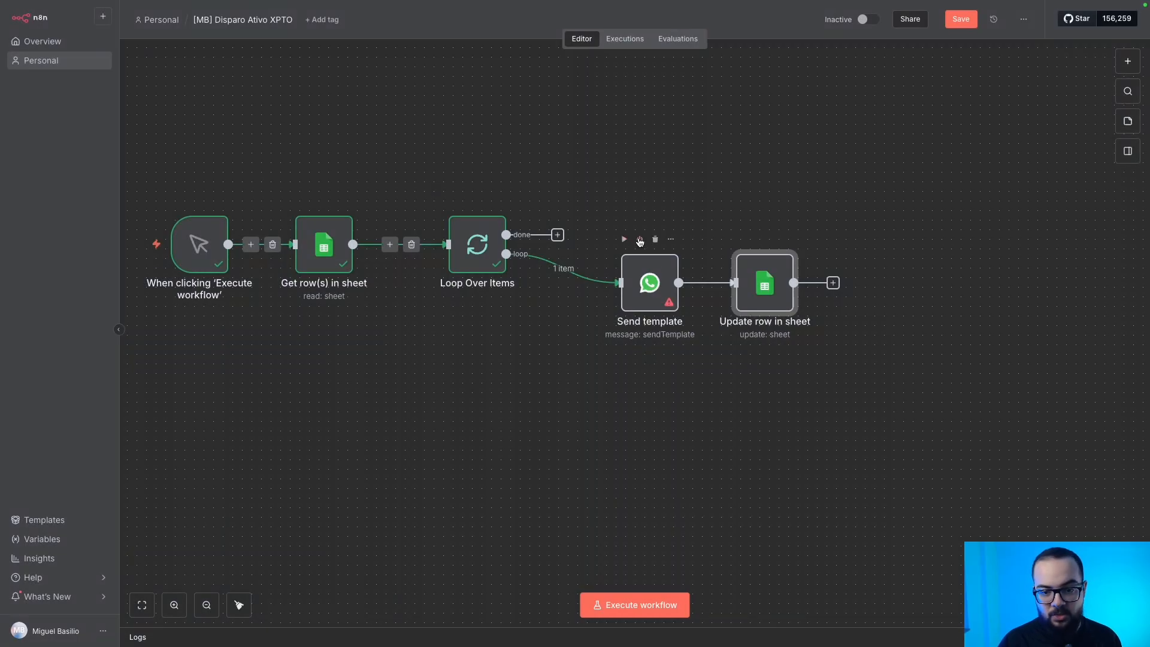
drag(629, 277, 592, 296)
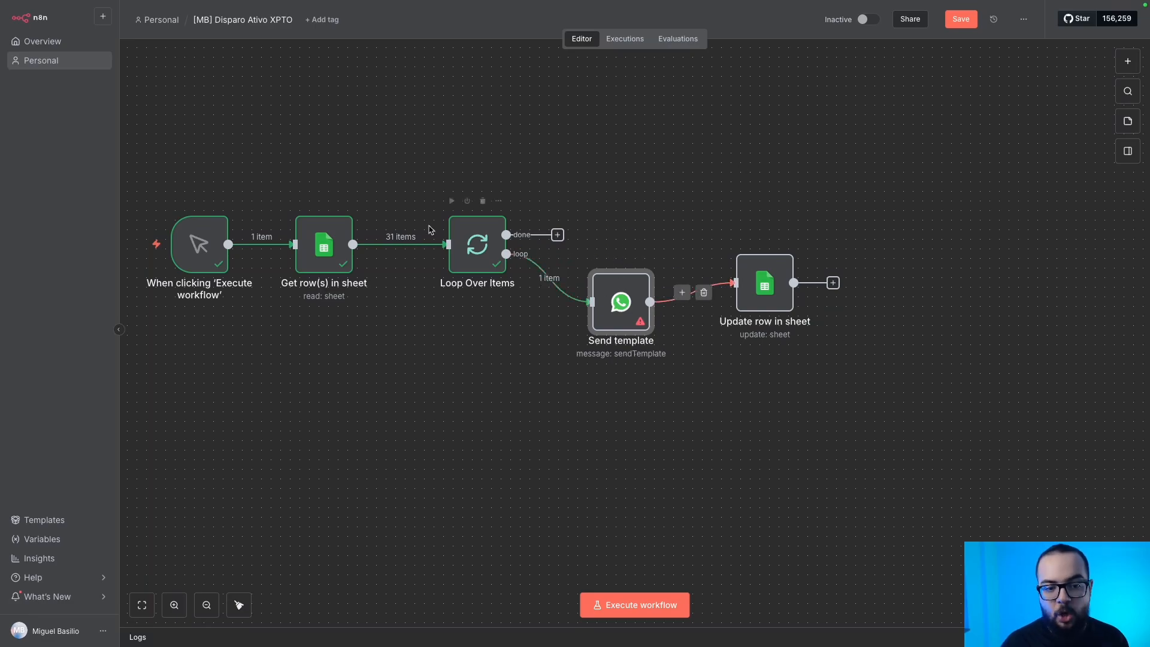
drag(695, 203, 846, 343)
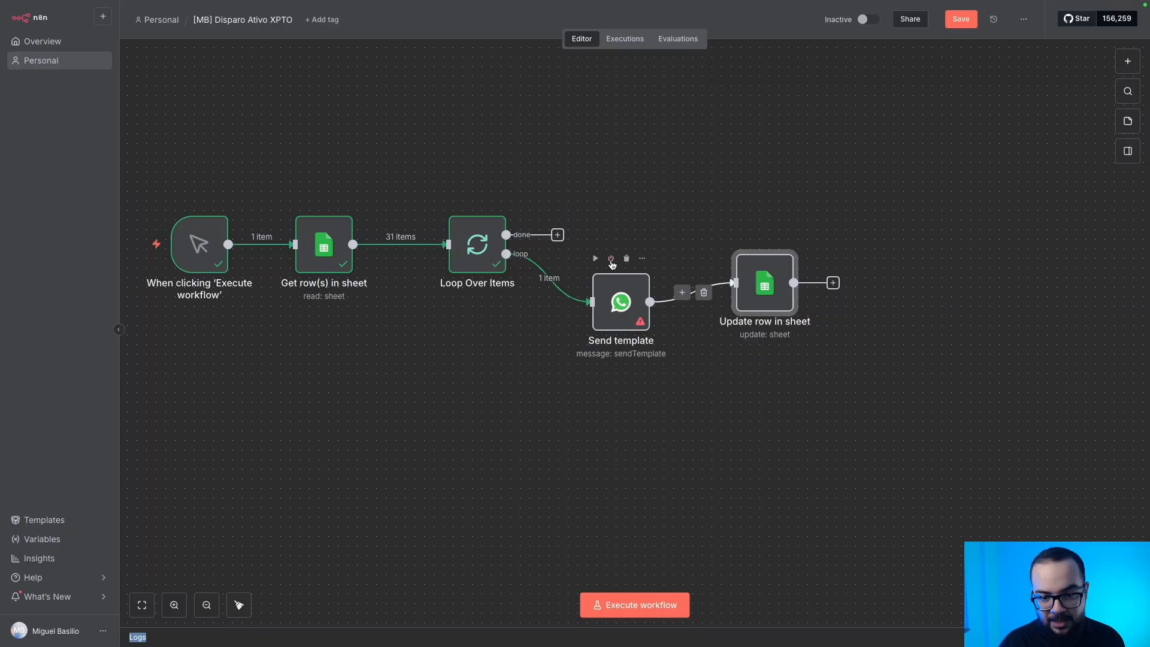
click(611, 258)
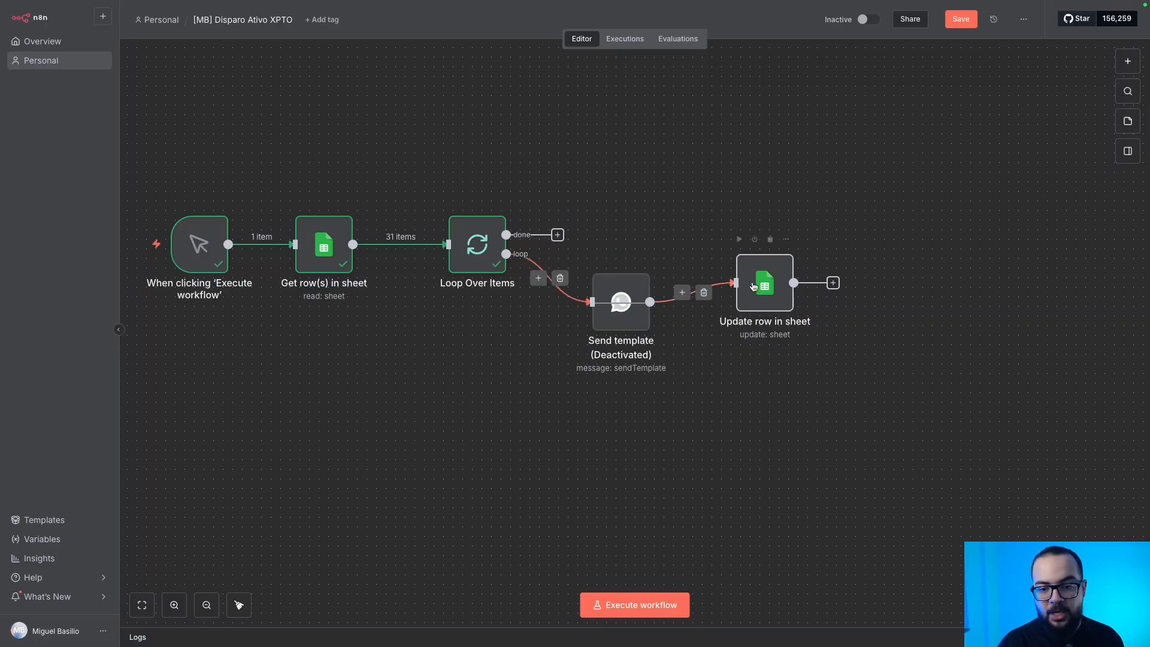
Test-run the workflow and check that Update row in sheet received 1 item.
click(634, 605)
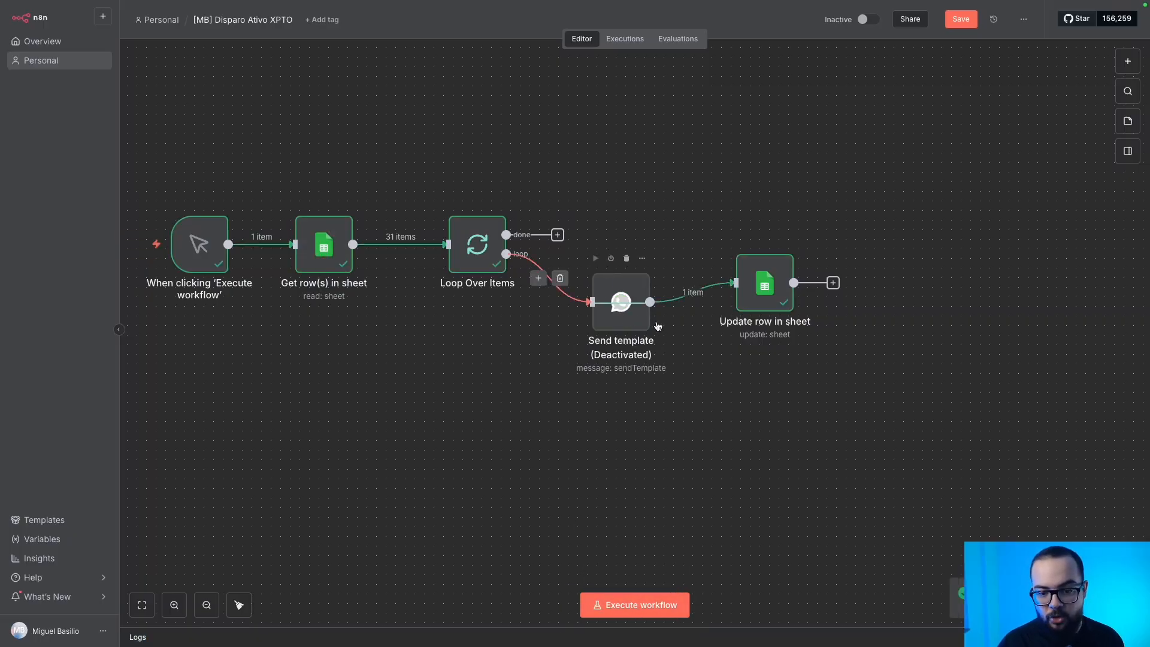
double_click(750, 271)
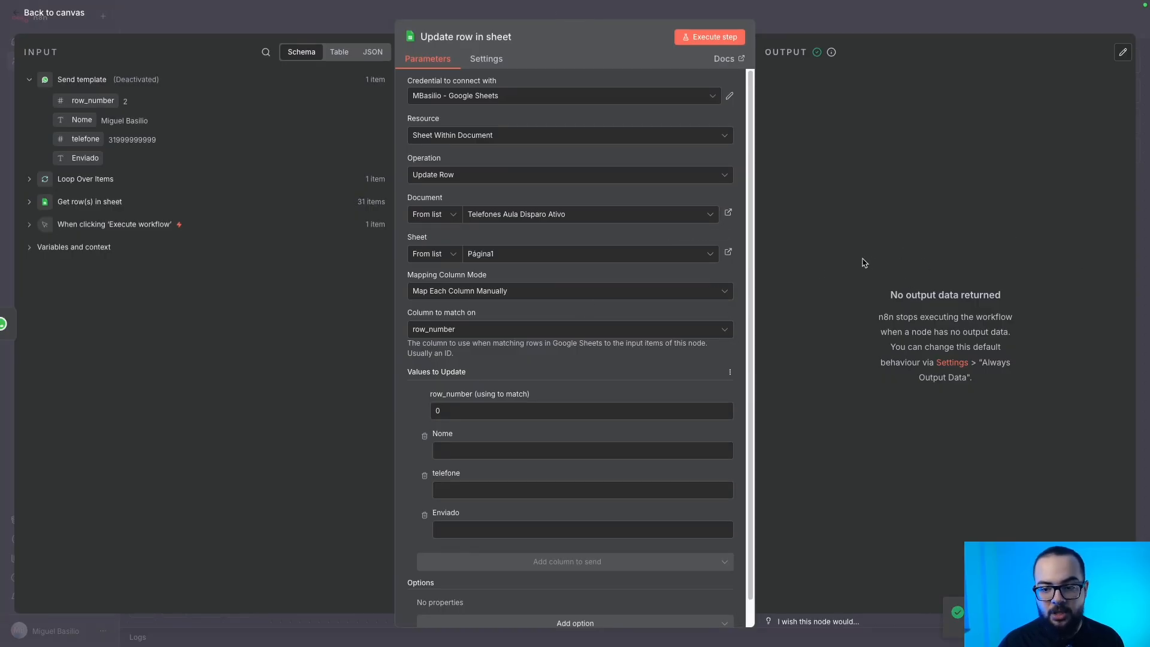
key(Escape)
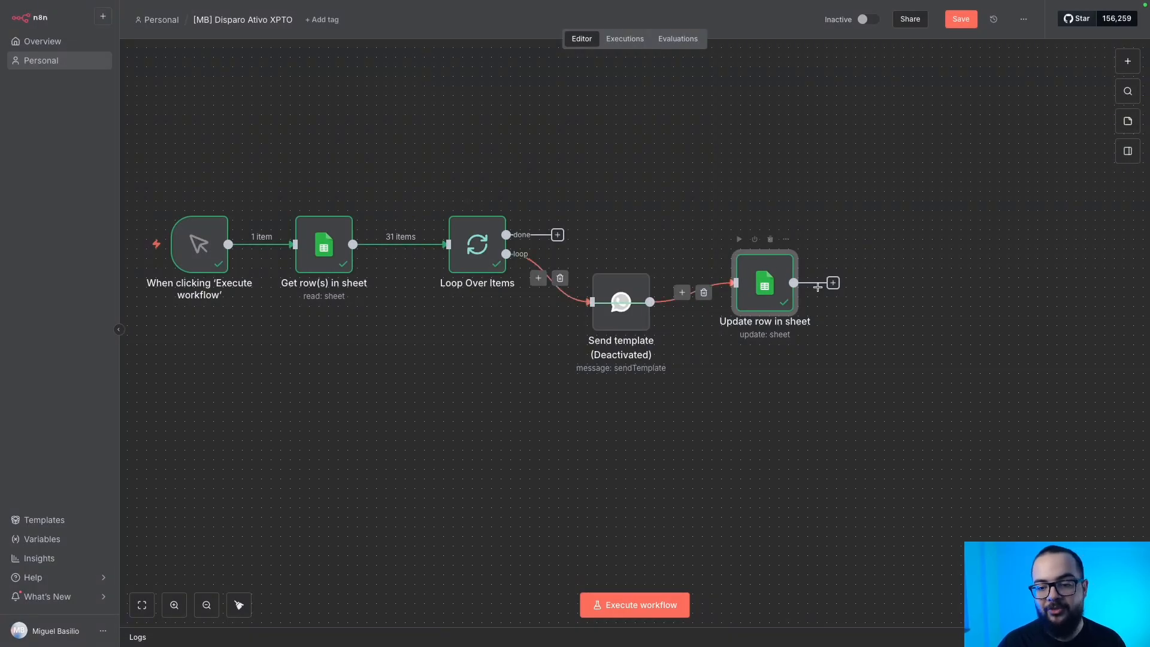
Match Update row in sheet on the incoming row_number and set only Enviado to 'Enviado', dropping Nome and telefone.
double_click(760, 282)
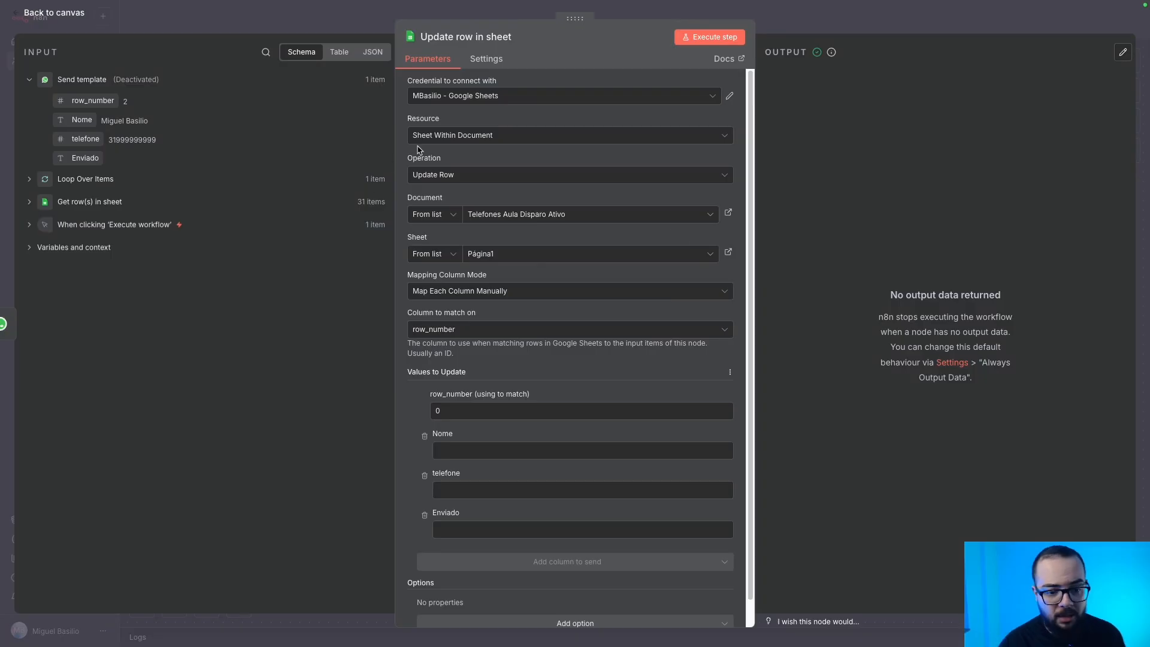
scroll(503, 198, down, 1)
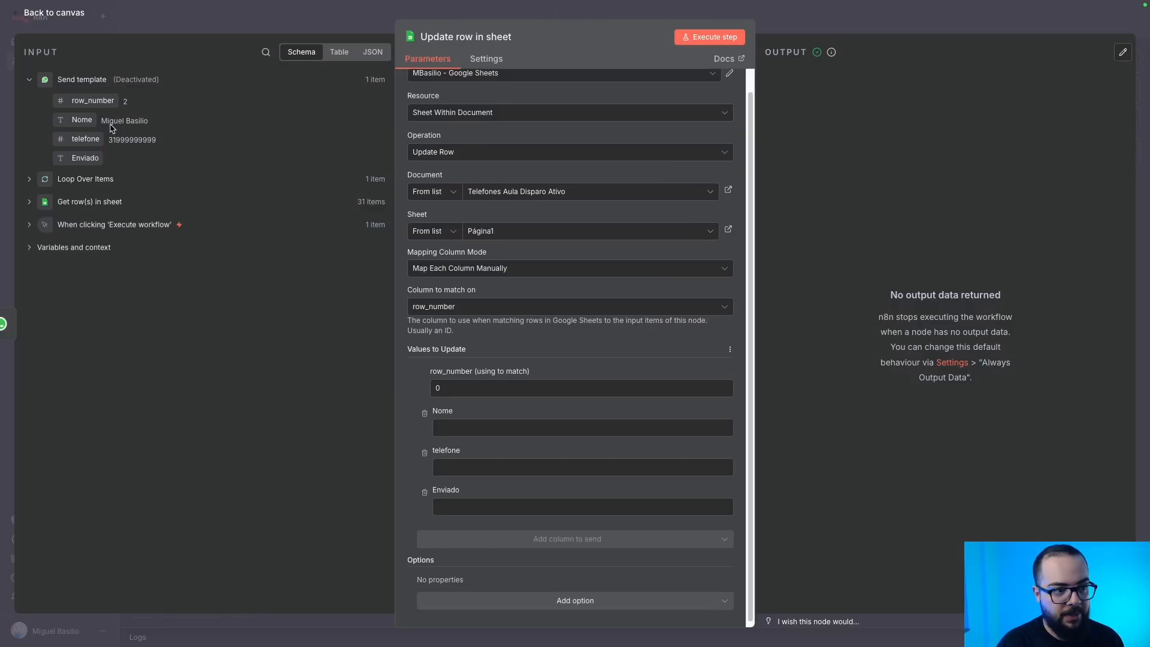
drag(92, 100, 468, 395)
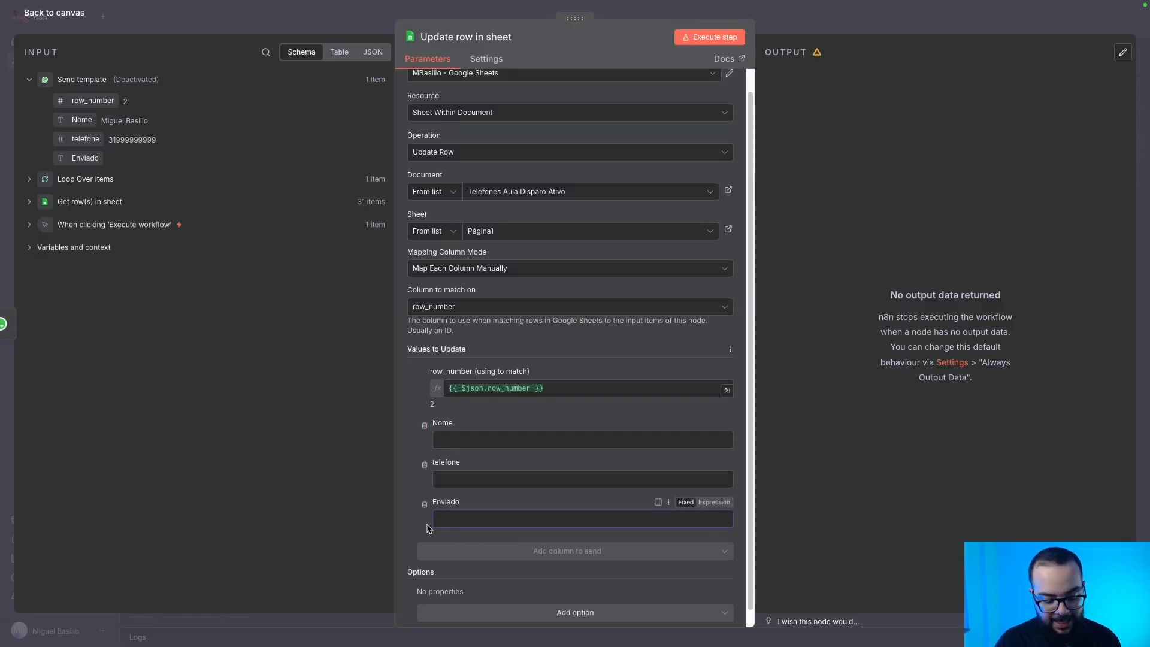
click(461, 514)
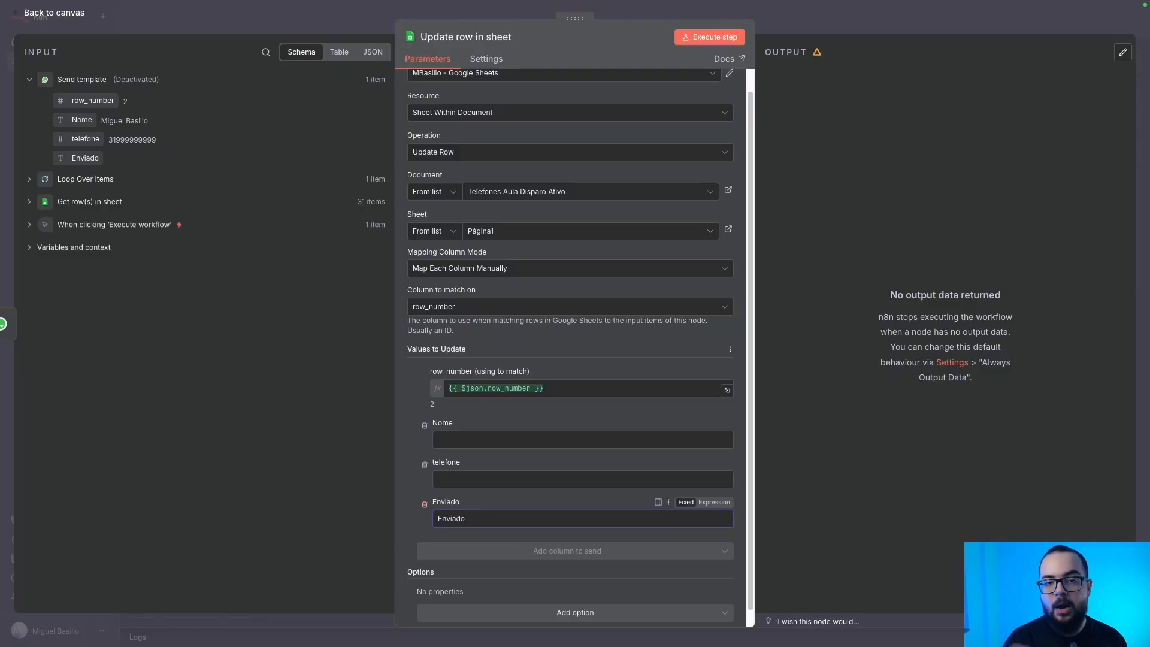
click(425, 465)
click(425, 447)
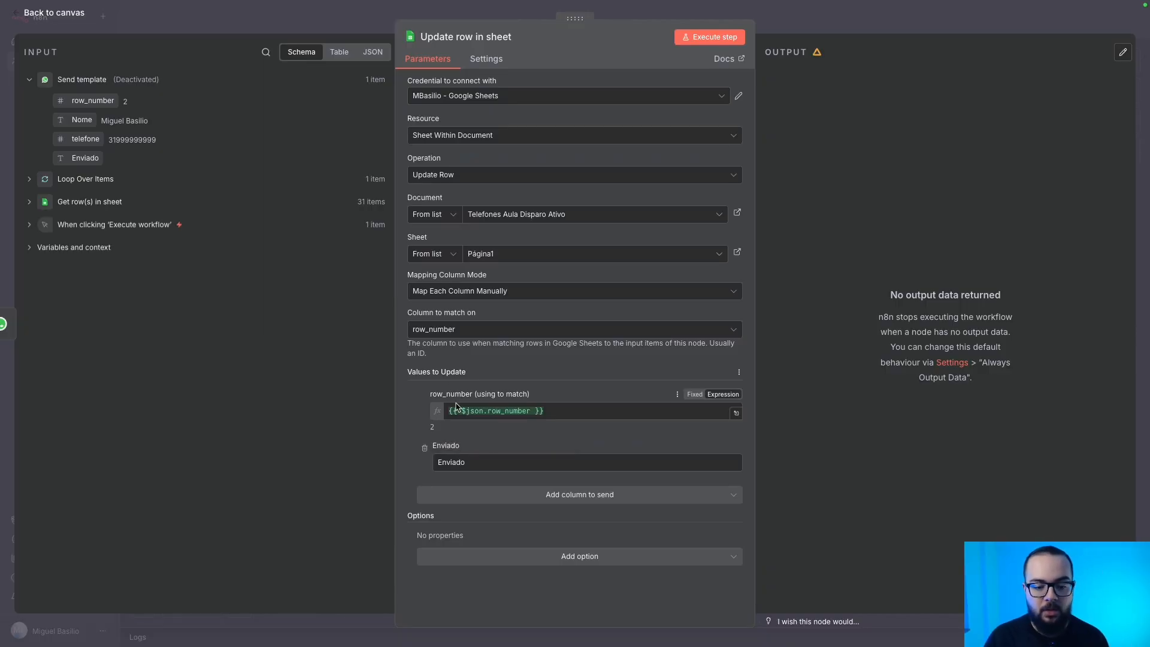
click(262, 21)
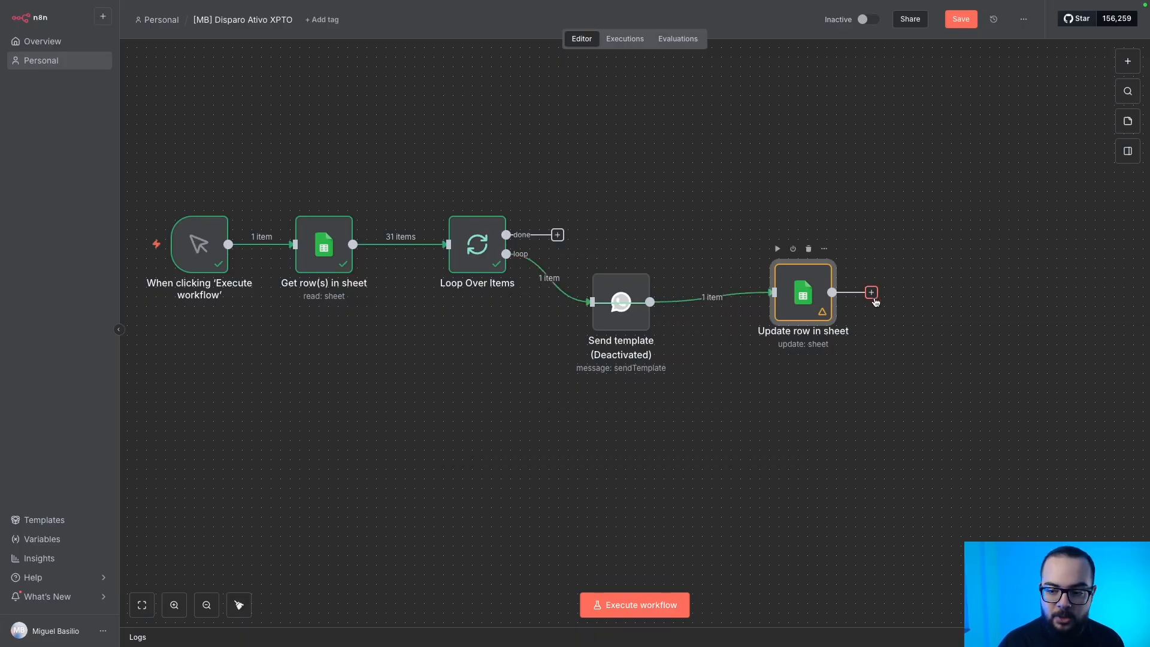
Connect Update row in sheet back into Loop Over Items and execute the whole workflow.
drag(872, 293, 448, 244)
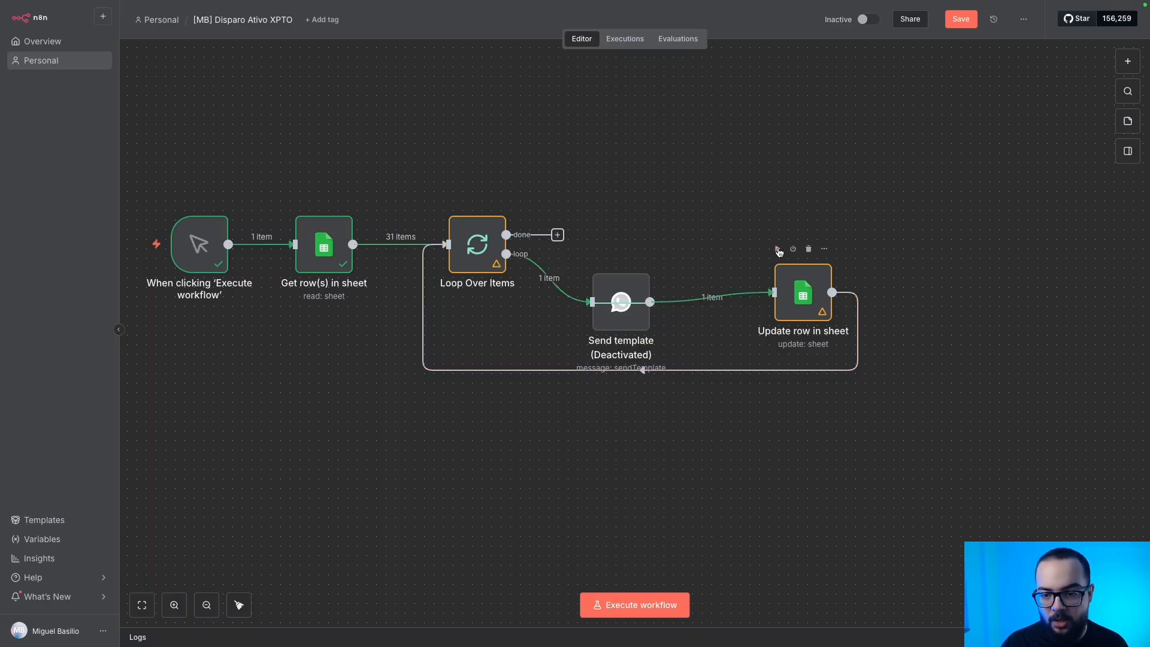
click(778, 249)
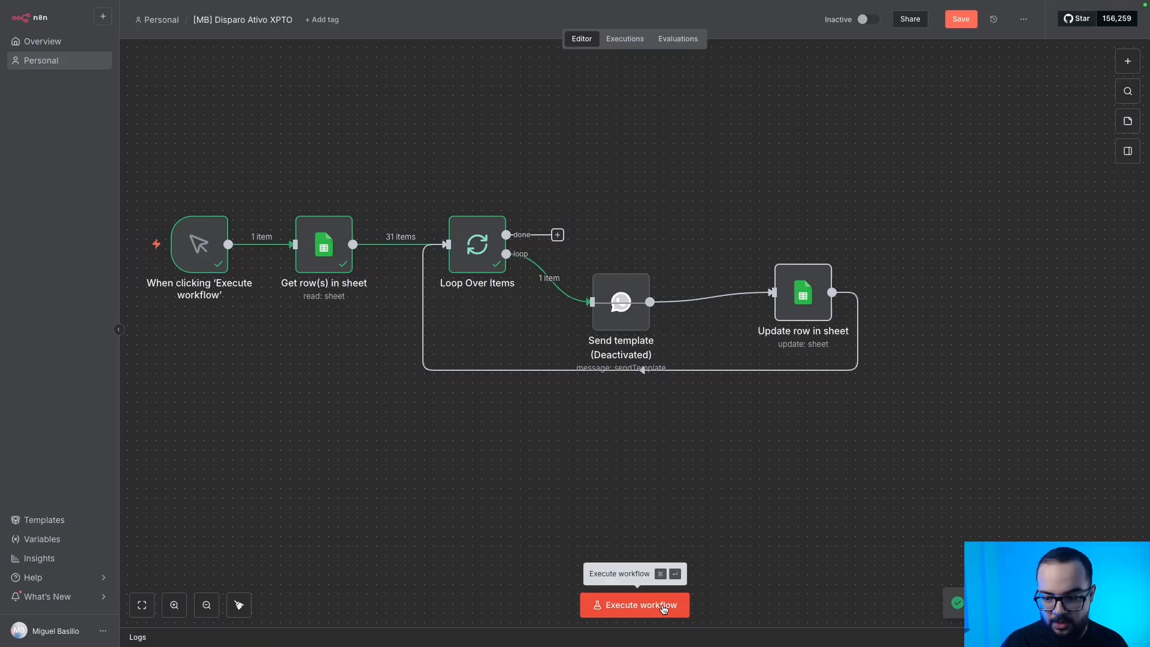
click(624, 607)
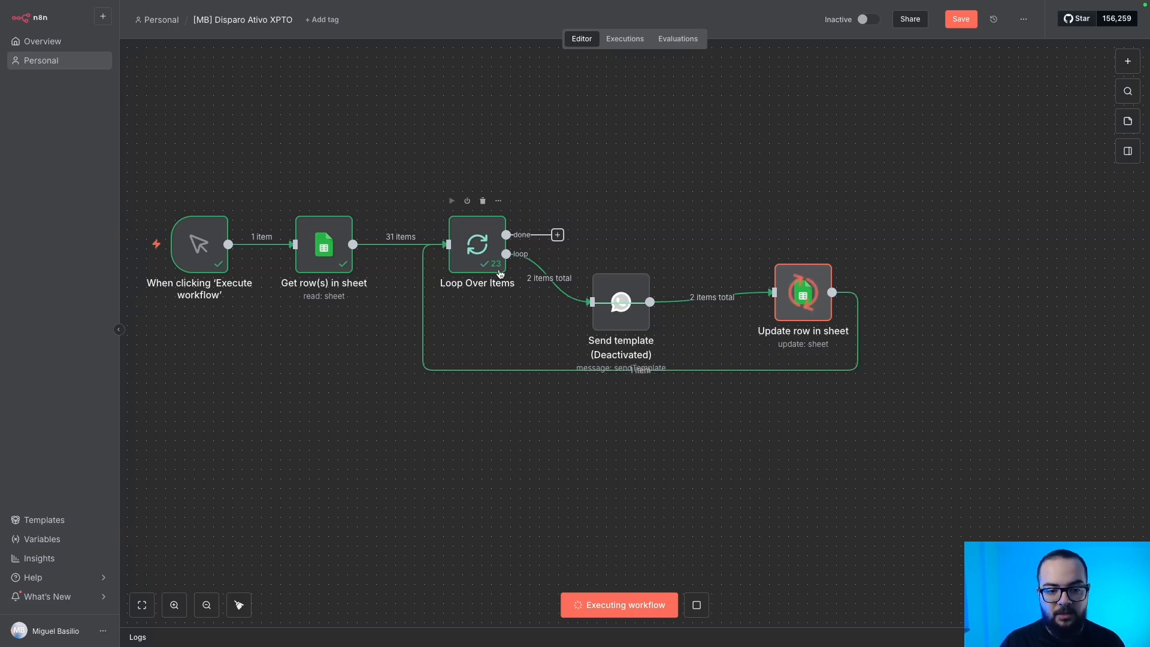
Clear the Enviado statuses in cells C2:C32 of the contacts sheet, then save the n8n workflow.
key(ctrl+Right)
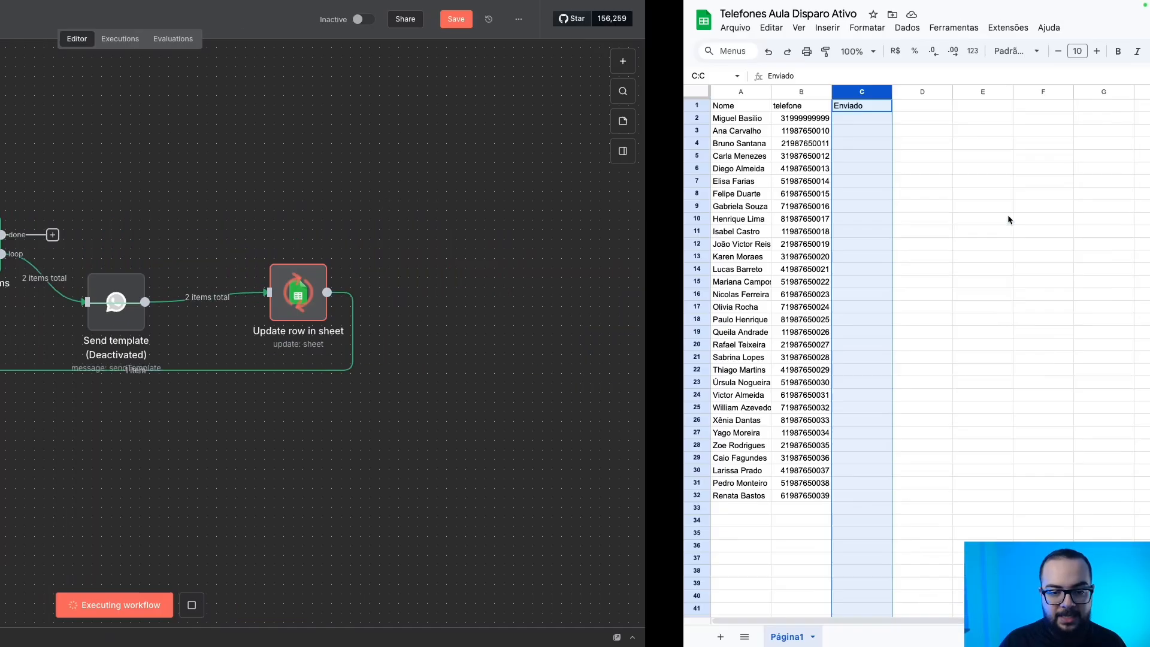
click(191, 194)
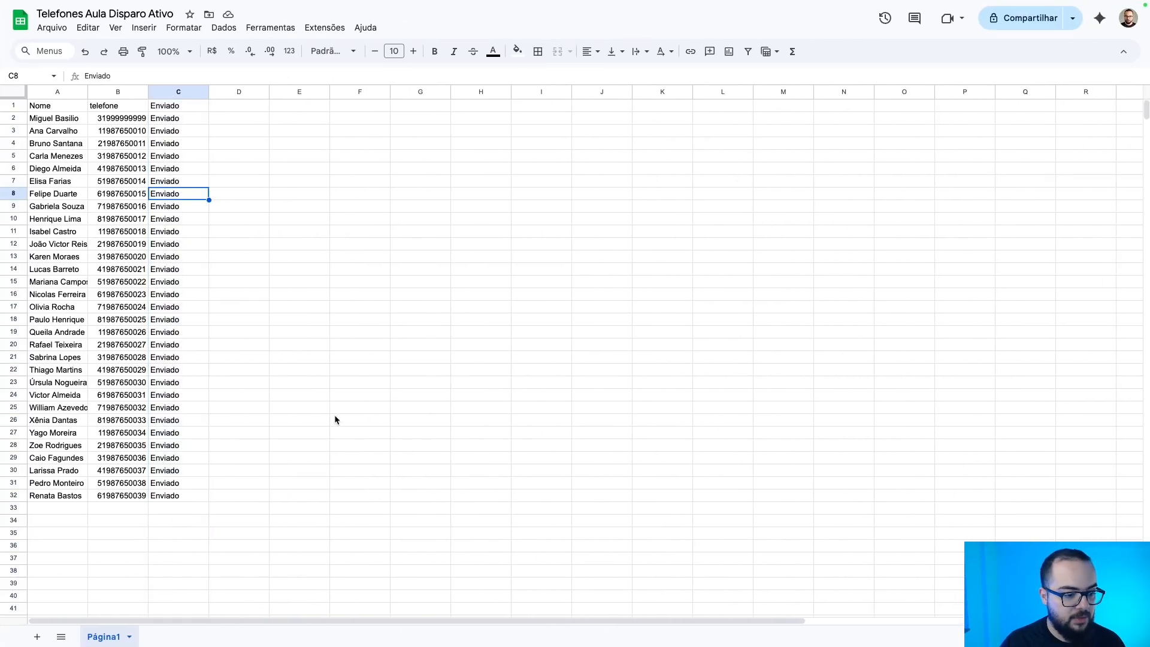
drag(191, 501, 170, 118)
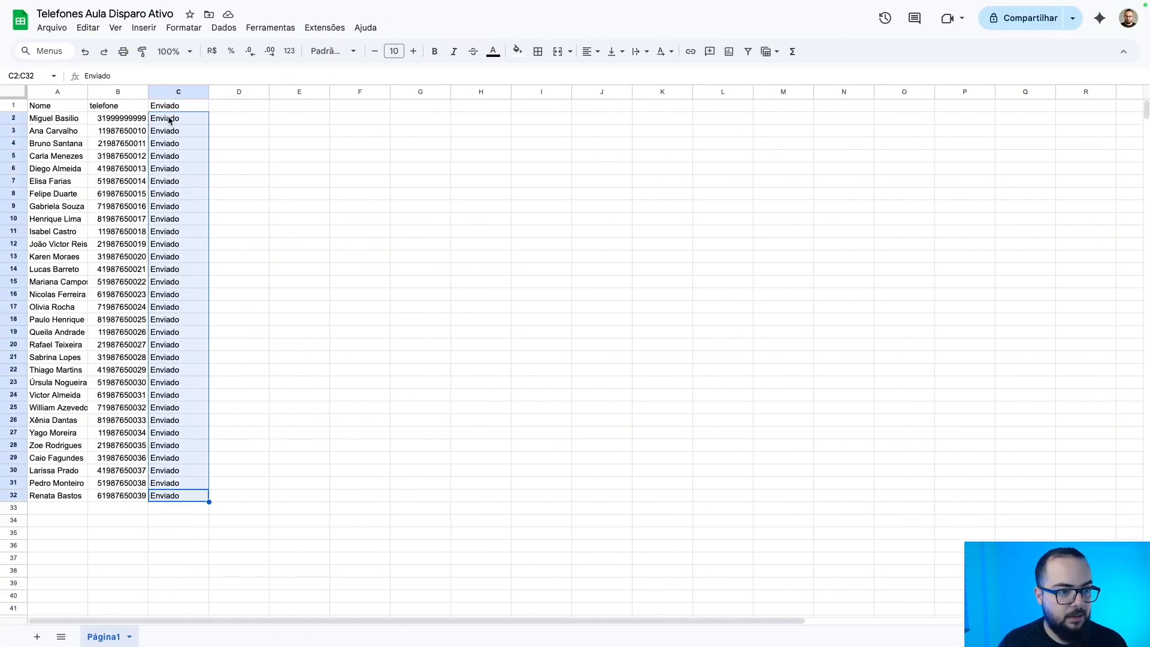
key(Delete)
click(307, 286)
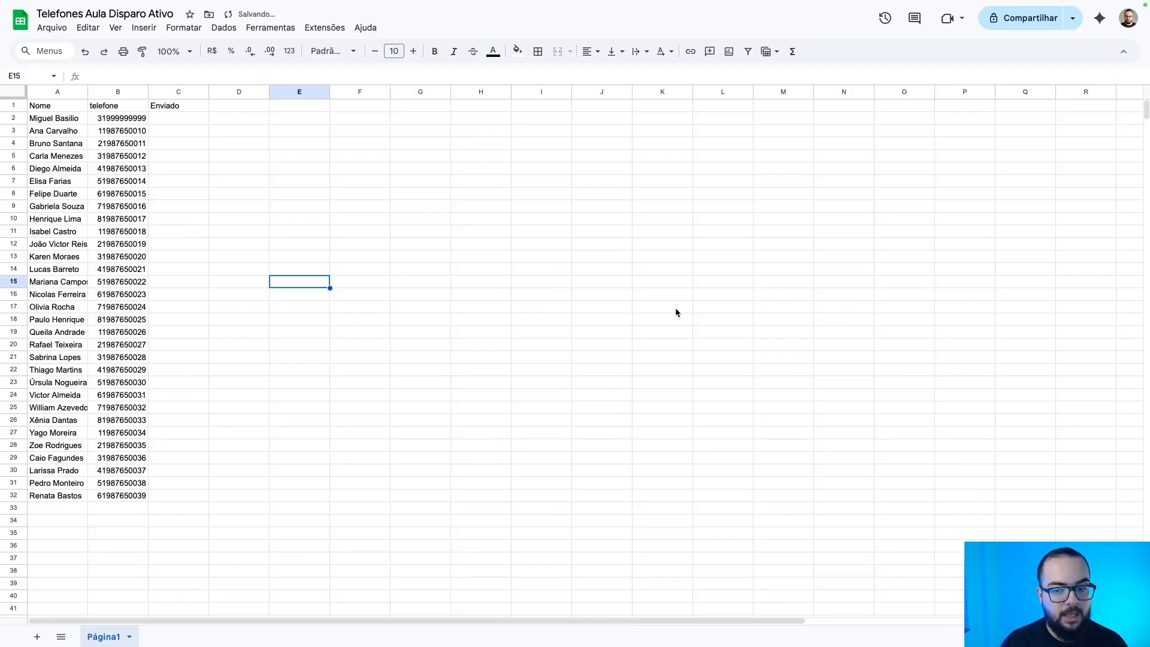
key(ctrl+Left)
click(951, 20)
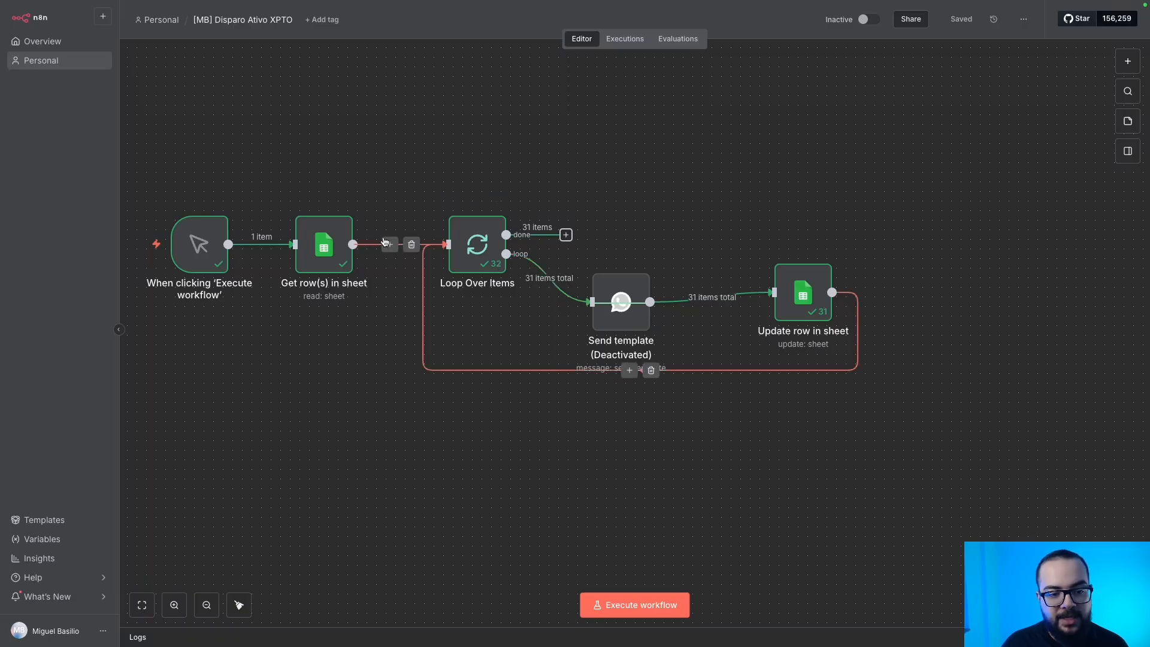
Attach a No Operation, do nothing node to Loop Over Items' done output.
click(567, 237)
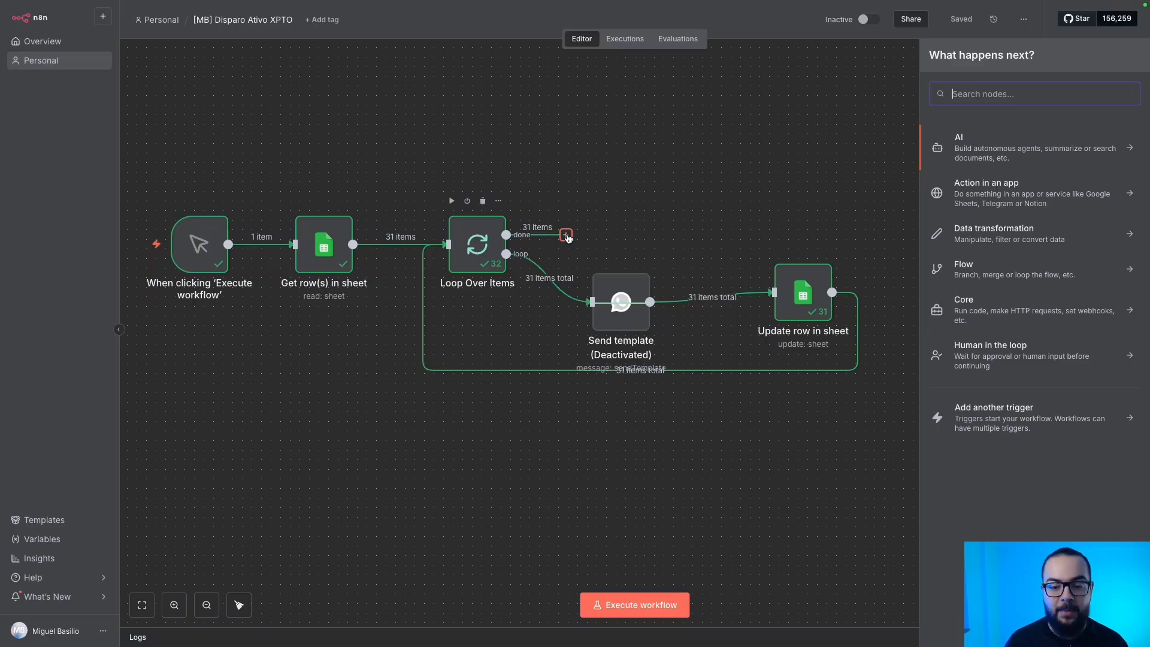
text(do not)
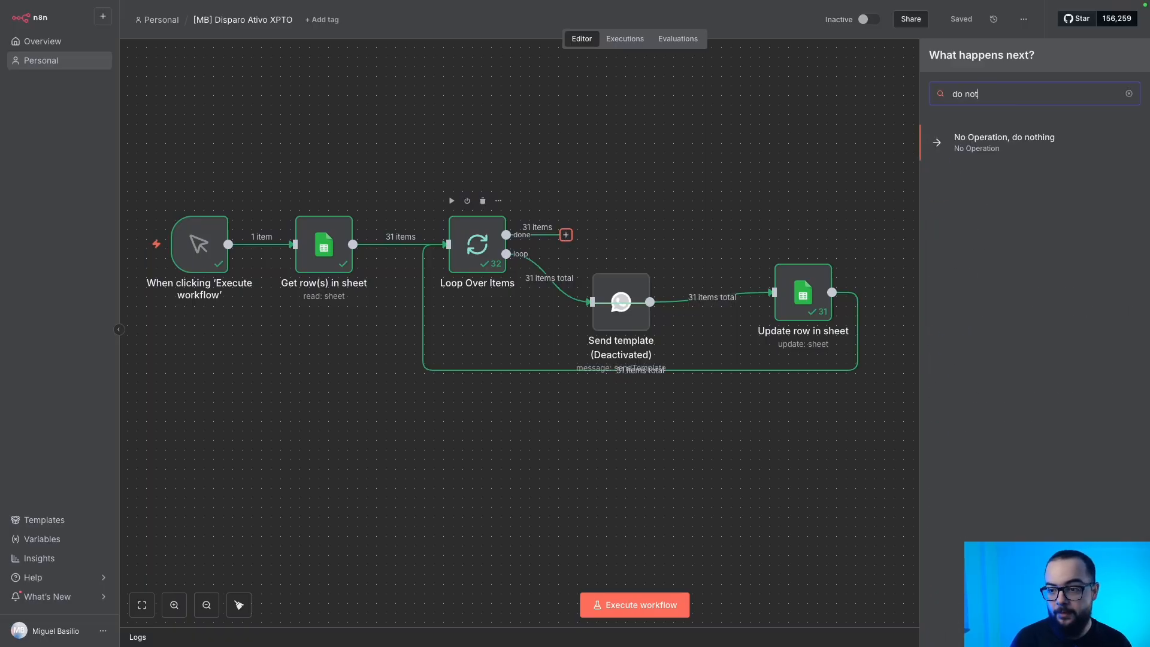
key(Return)
click(267, 18)
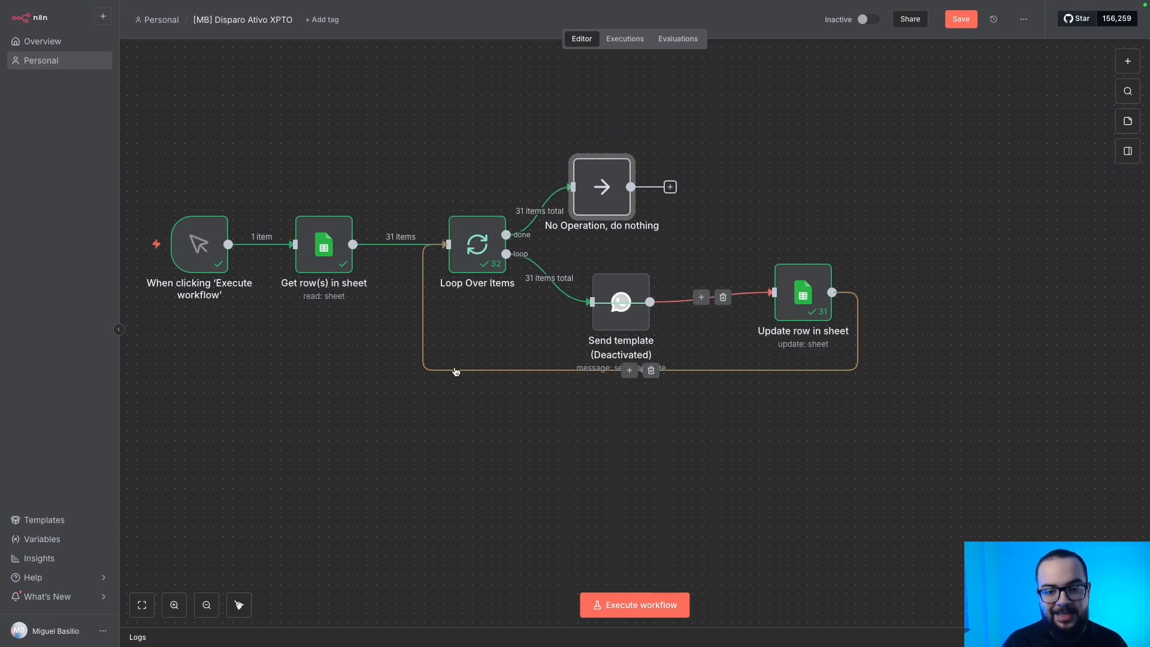
Tidy up the workflow layout and save it.
click(239, 605)
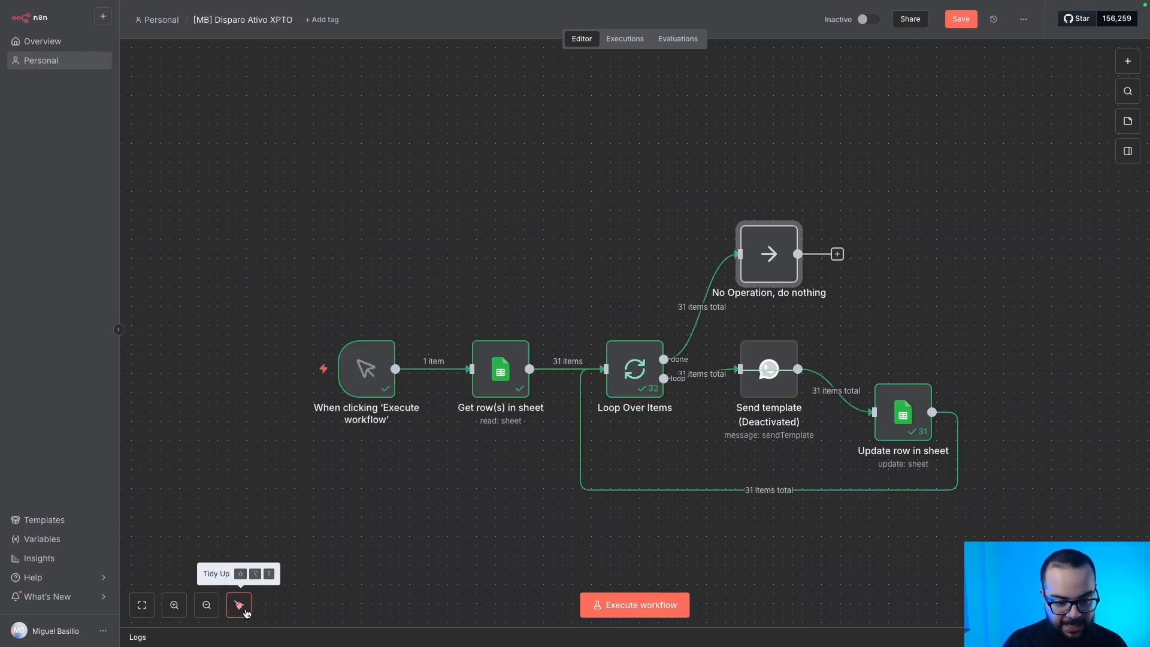
scroll(538, 436, down, 3)
drag(538, 436, 526, 478)
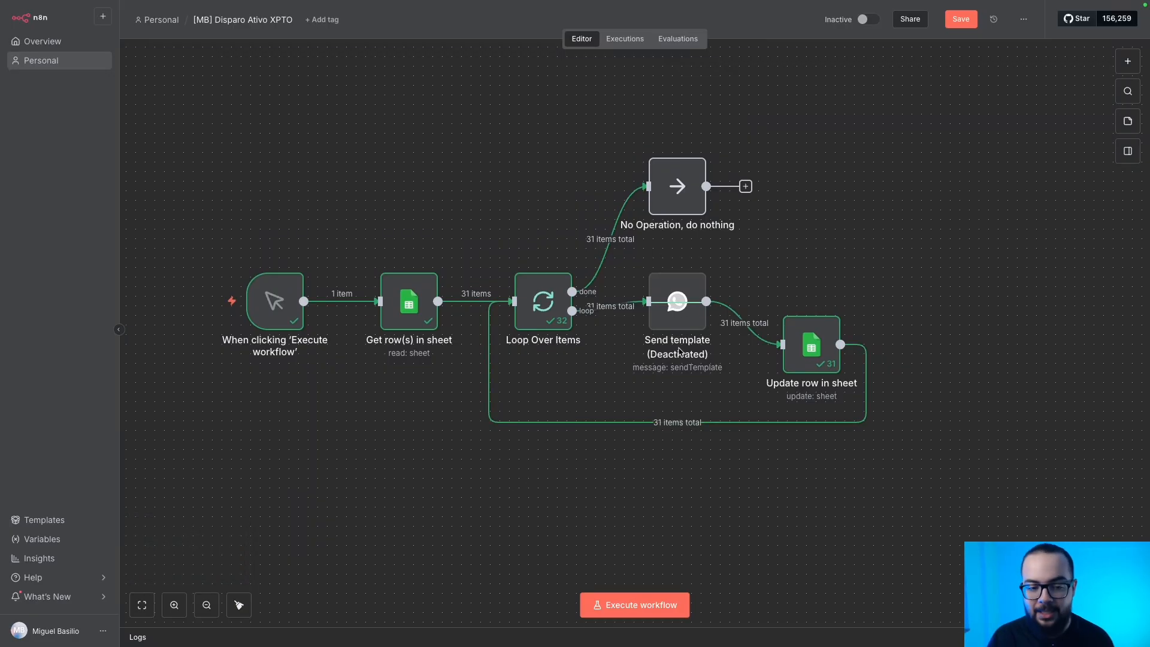
click(974, 23)
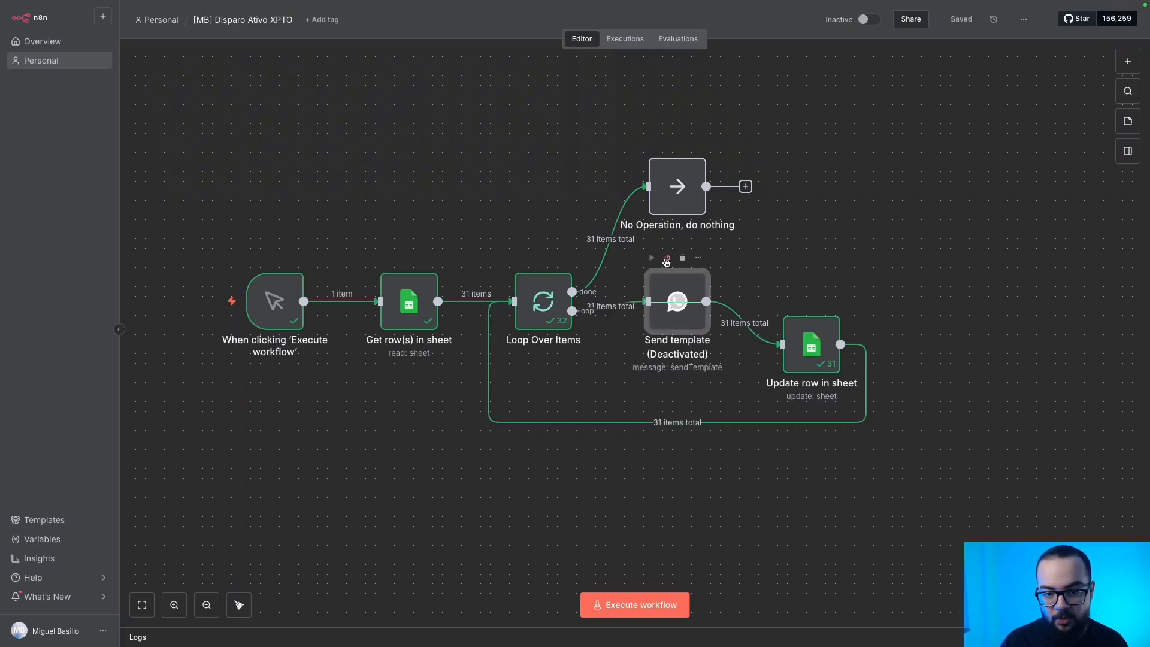
Re-enable Send template and choose the business number as its Sender Phone Number.
click(666, 259)
double_click(669, 301)
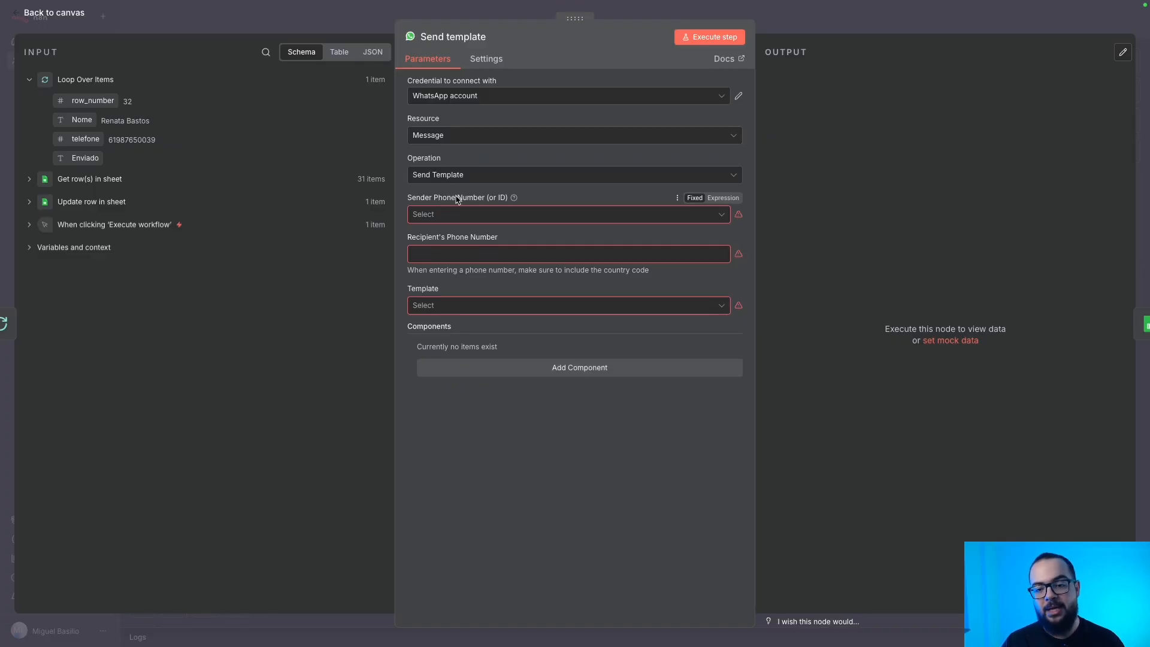
click(454, 214)
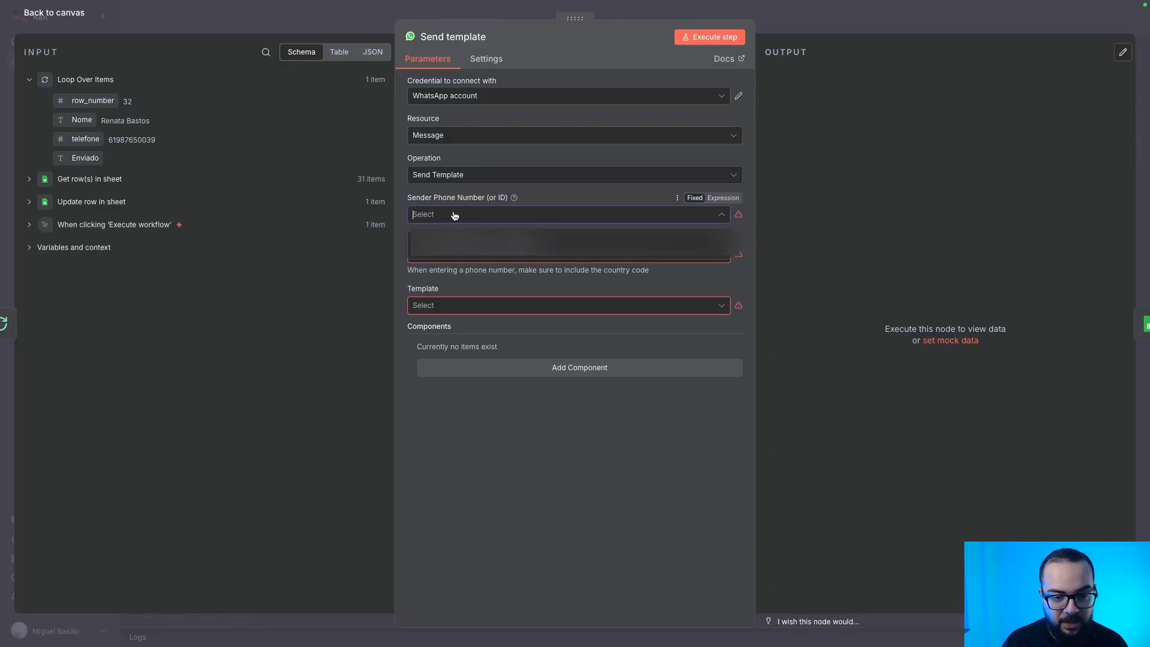
click(479, 243)
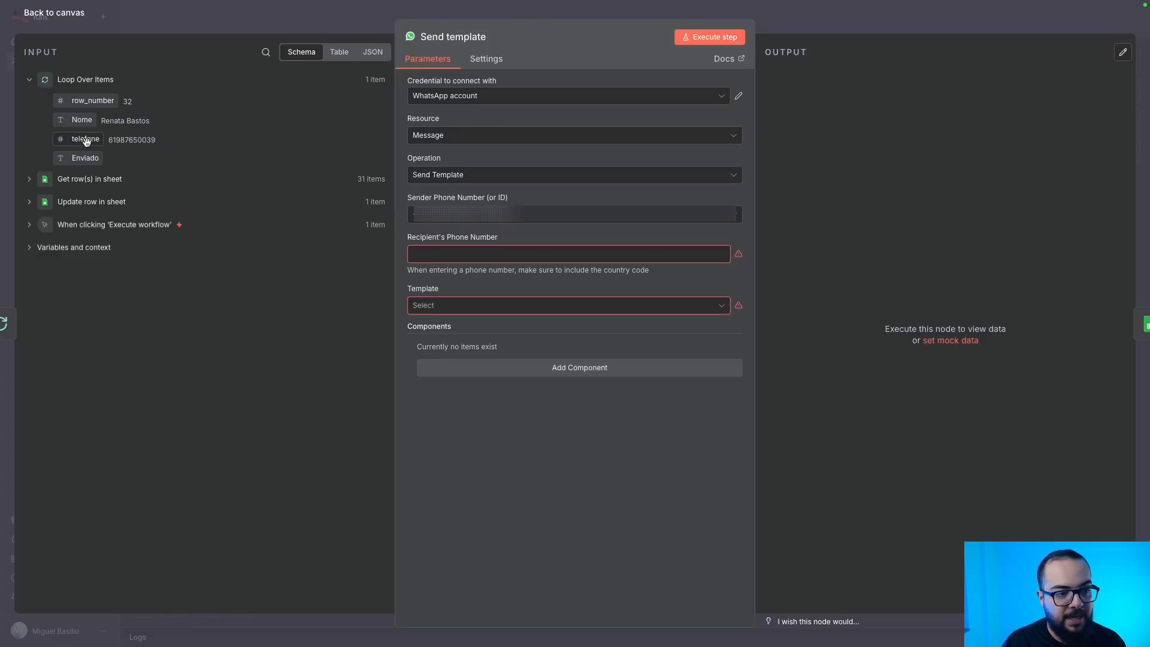
Map the telefone field into Recipient's Phone Number, stripped to digits by an expression.
drag(86, 139, 437, 254)
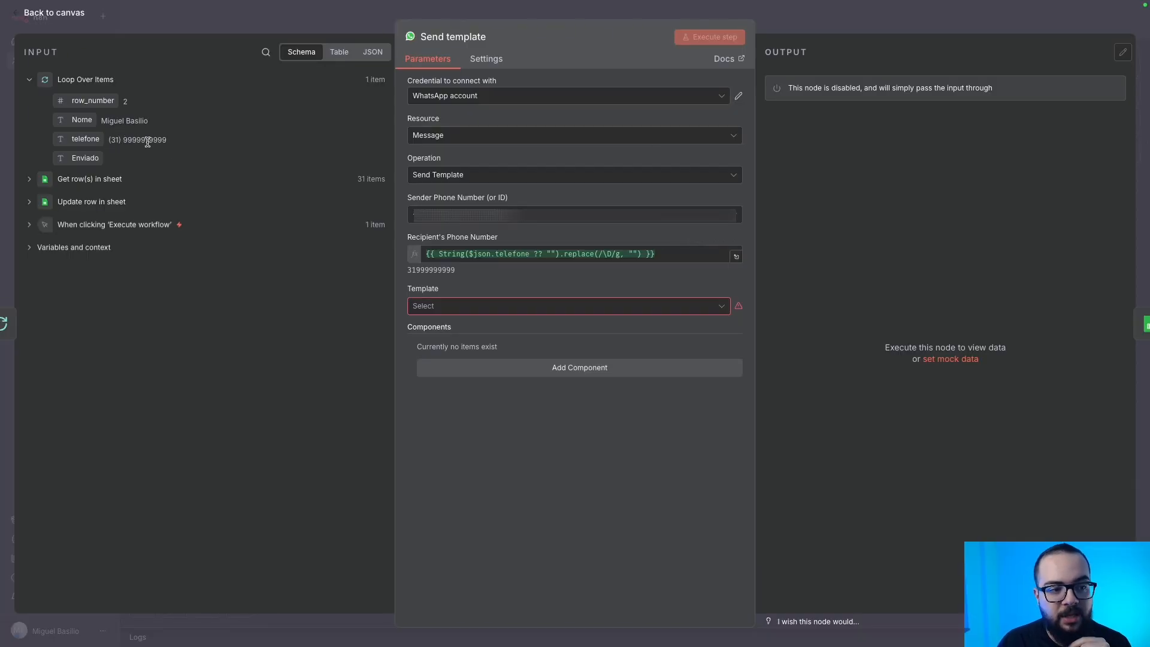
drag(411, 271, 457, 274)
click(457, 271)
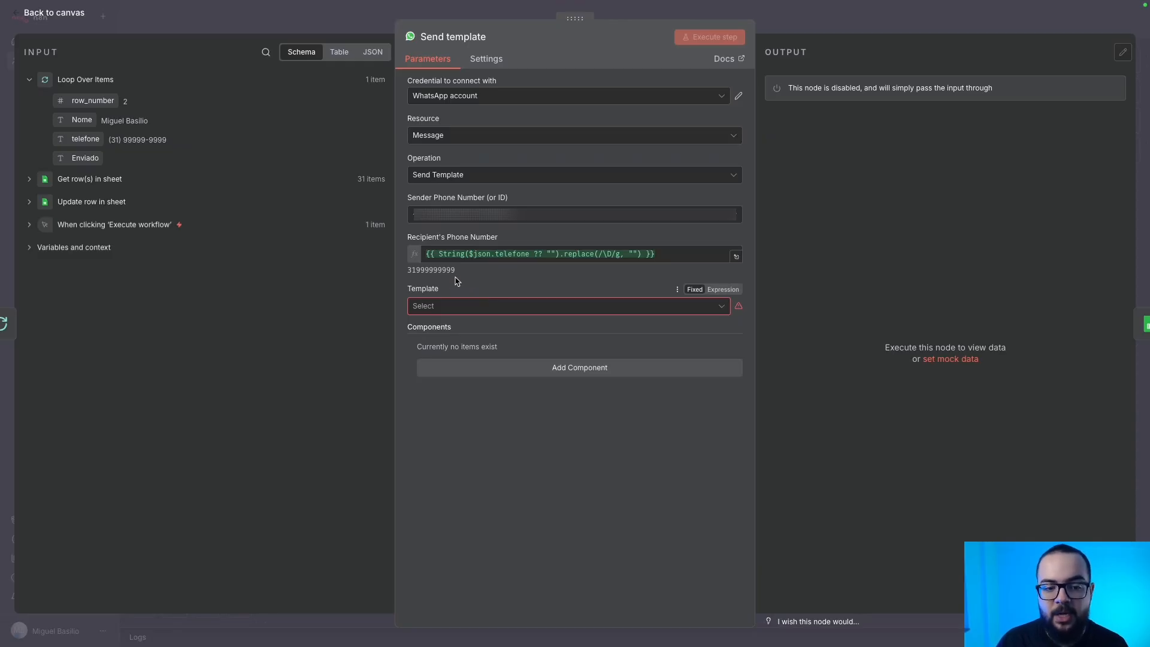
Prefix the recipient number with 55 and pick the entrou_em_contato_falar_equipe - pt_BR template.
click(425, 255)
text(55)
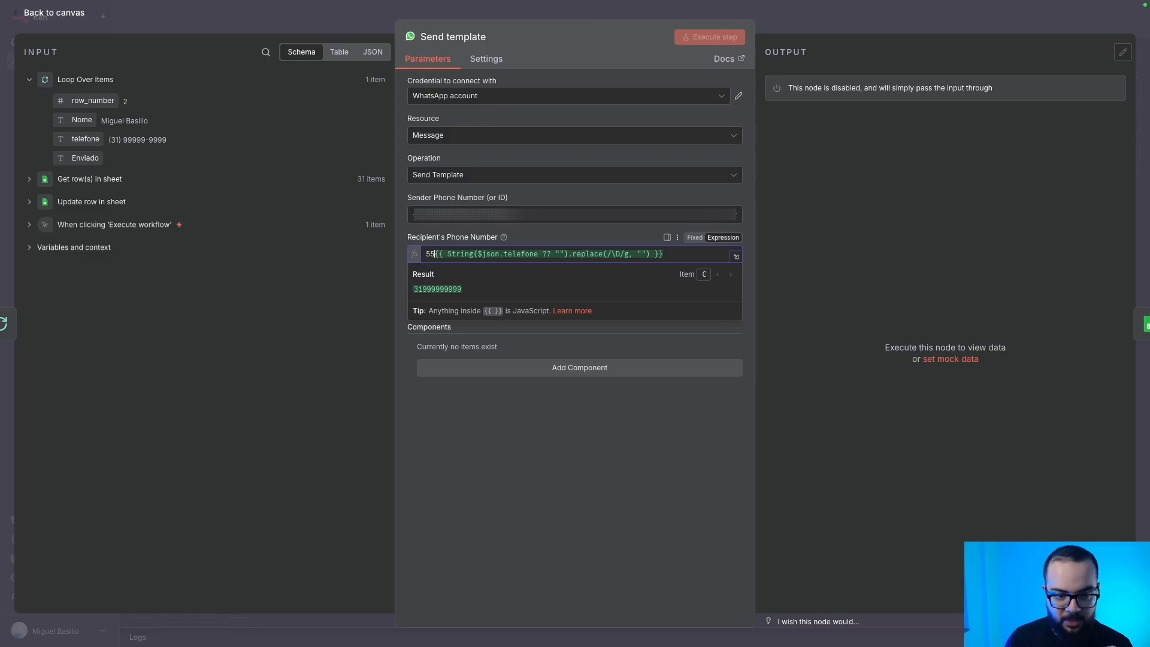
click(672, 493)
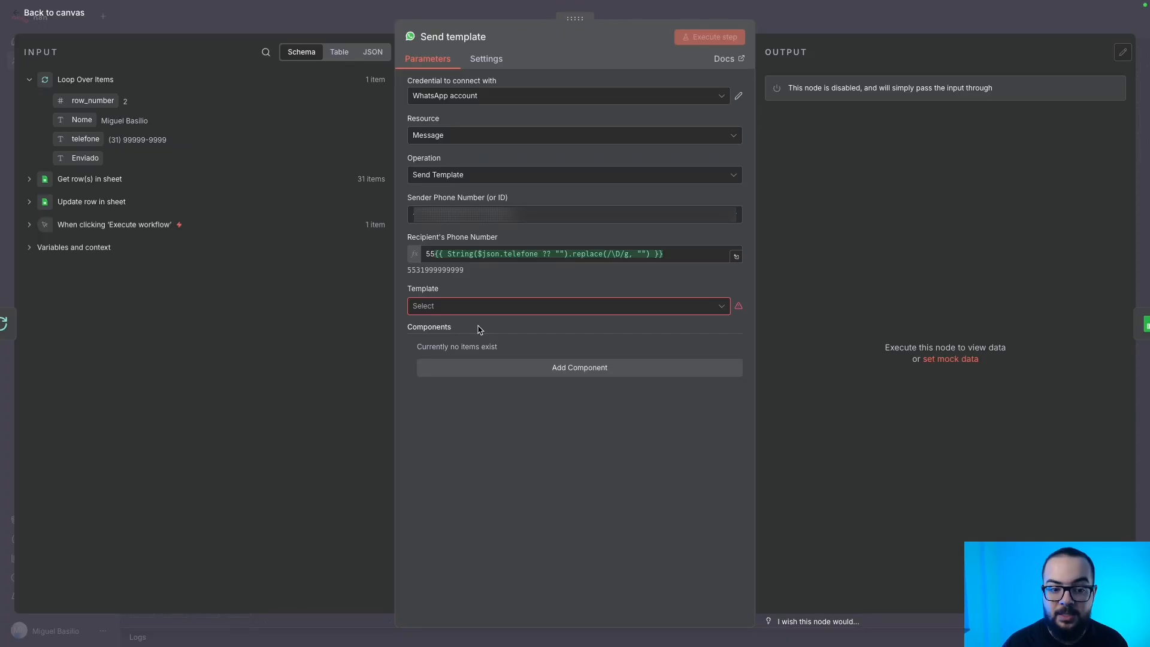
click(448, 306)
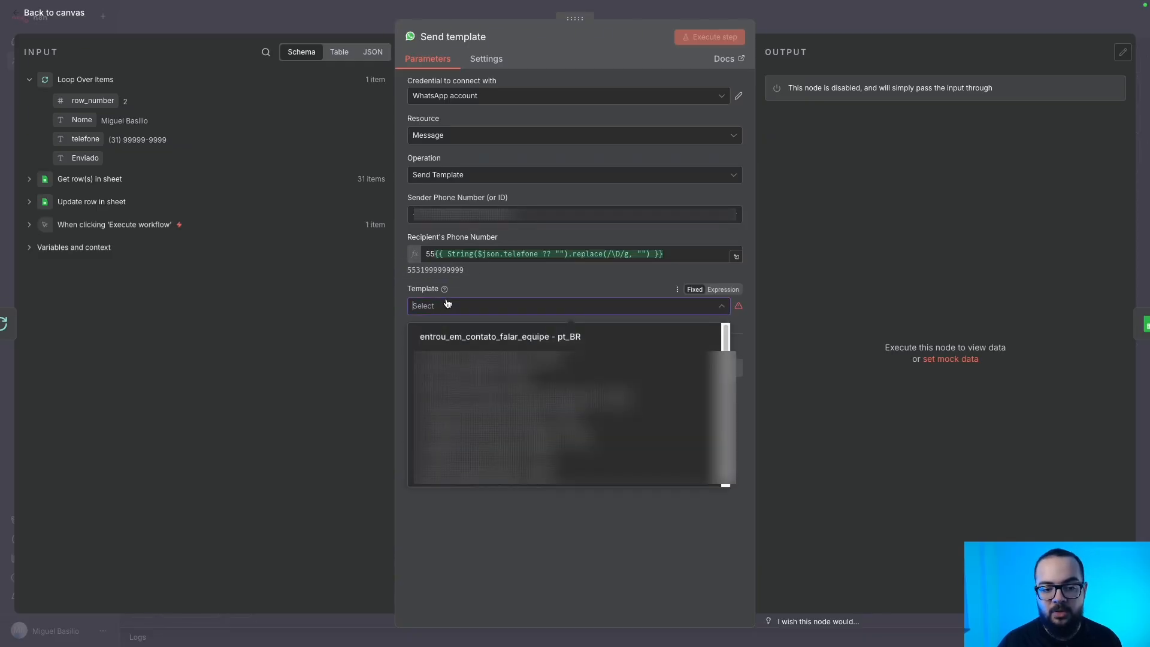
click(448, 336)
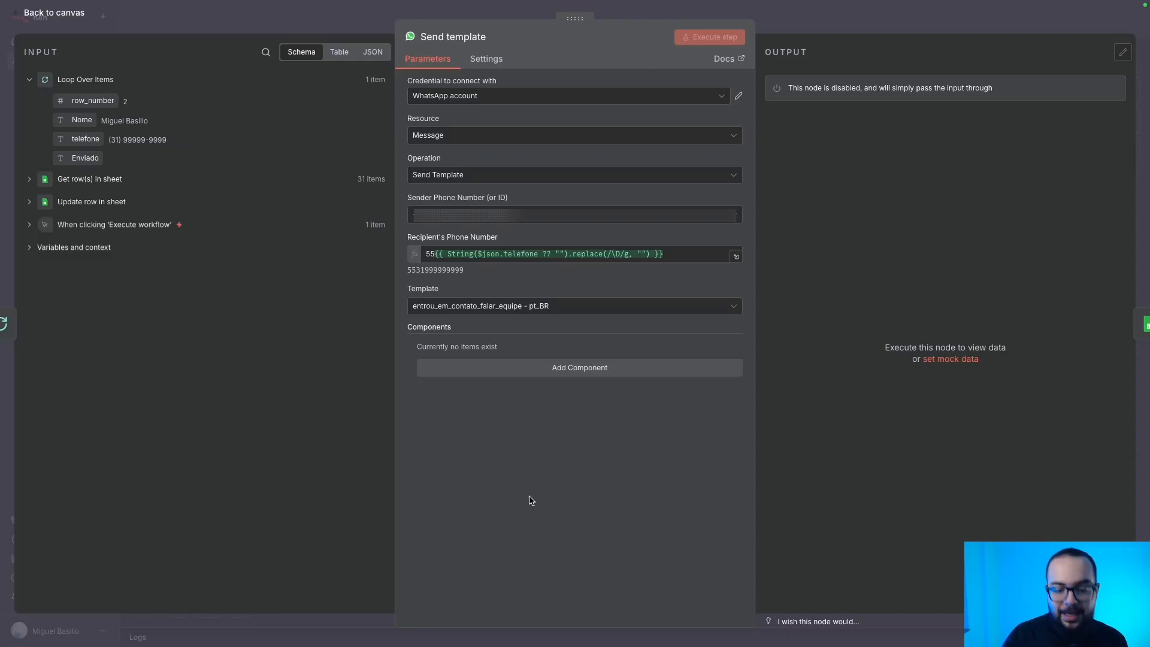
Add a Body component to Send template with a first parameter of type Text.
click(591, 371)
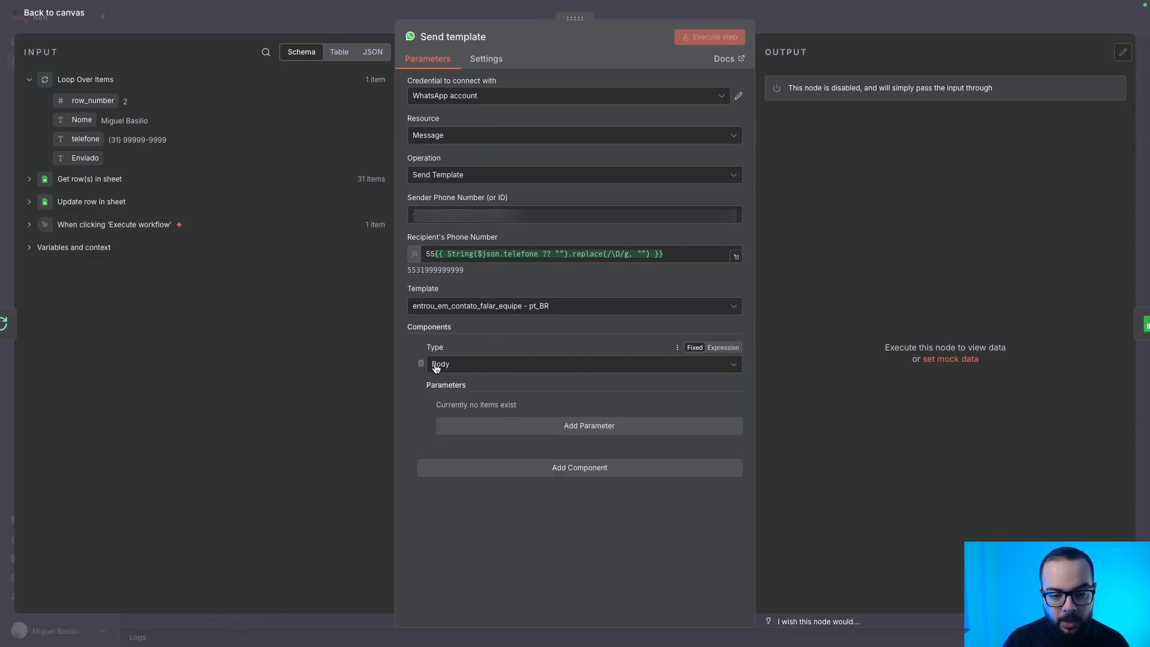
click(545, 426)
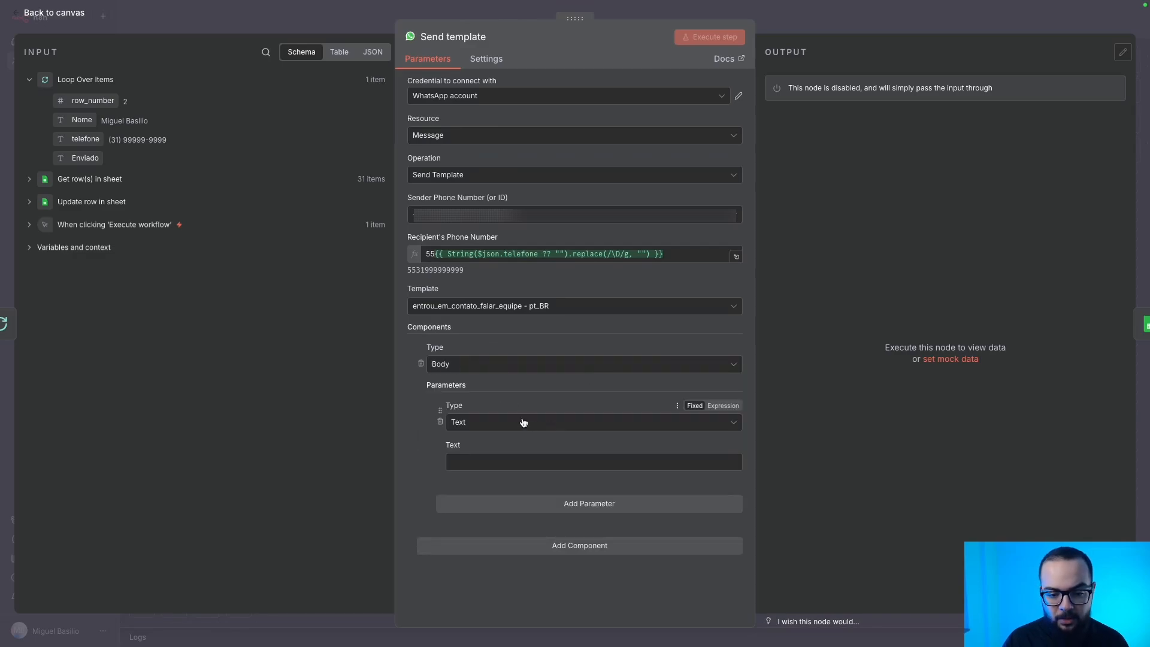
click(464, 425)
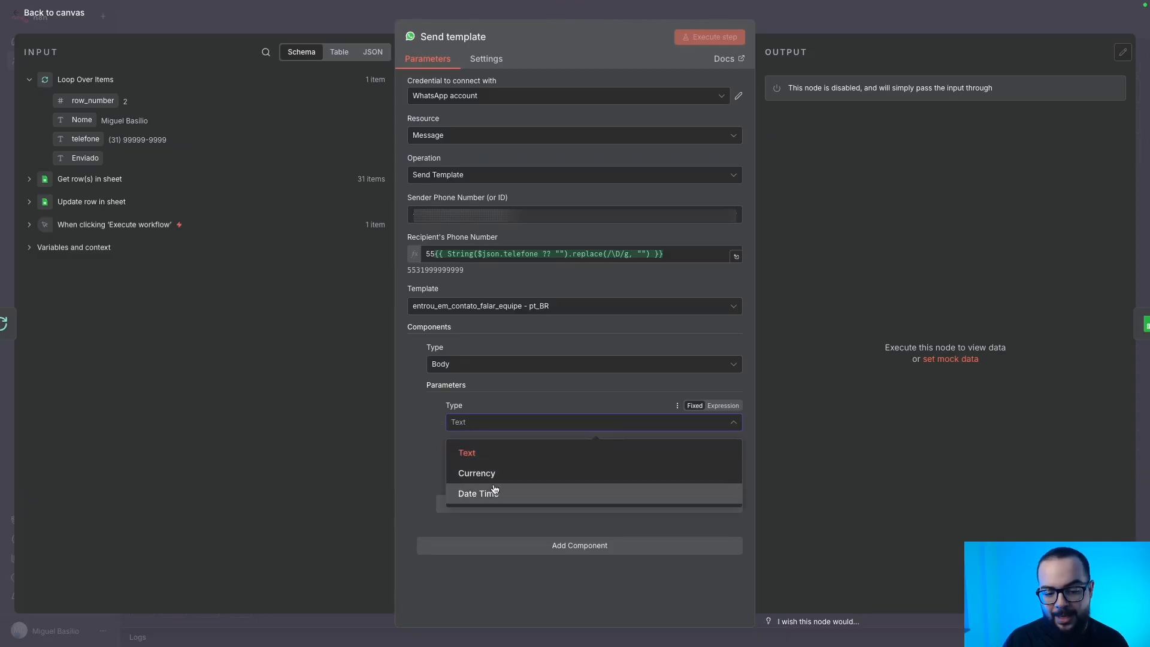
click(419, 455)
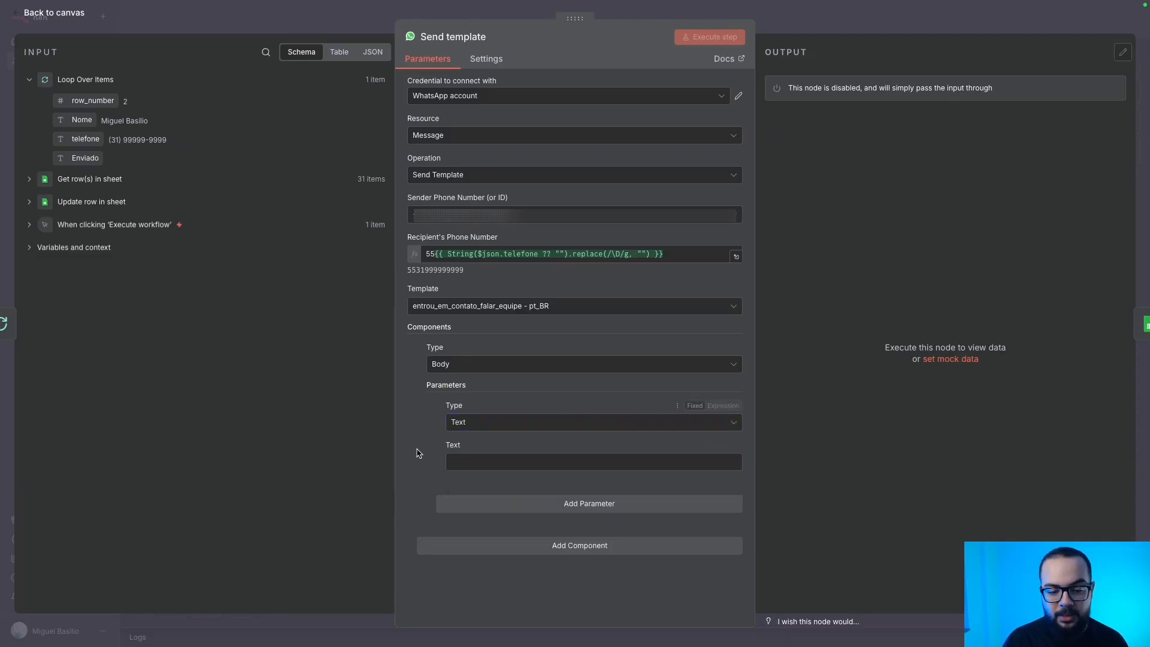
click(468, 461)
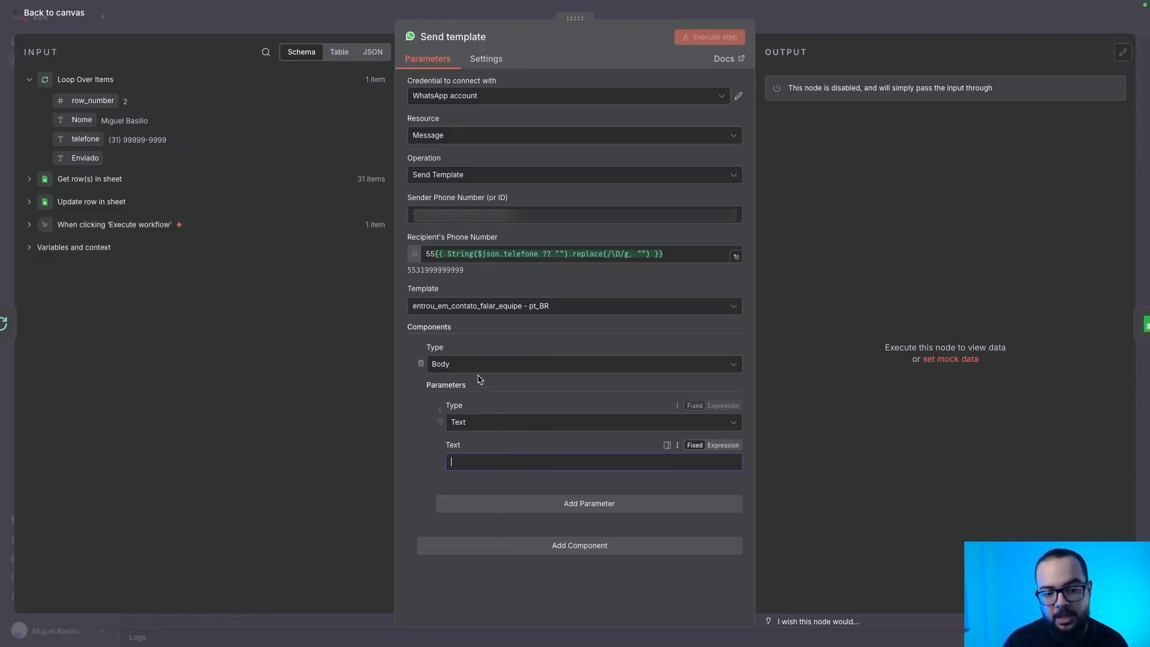
Add second, third and fourth Text parameters to the Body component.
click(519, 504)
scroll(511, 444, down, 1)
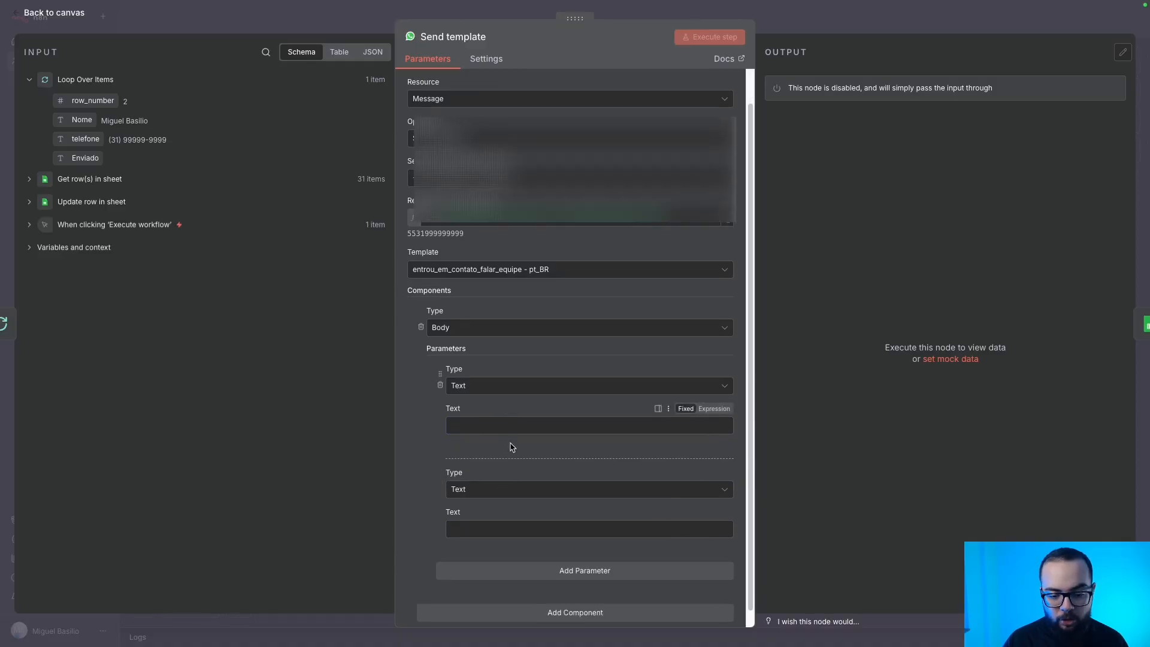
click(550, 570)
scroll(547, 455, down, 2)
click(548, 606)
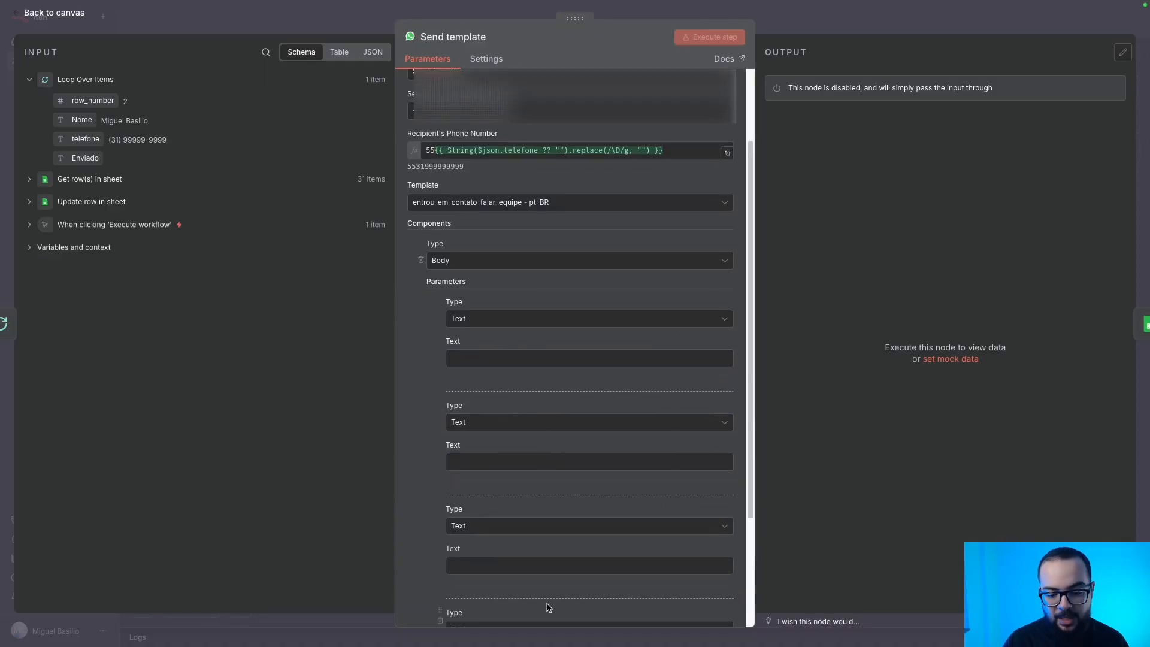
scroll(568, 460, down, 2)
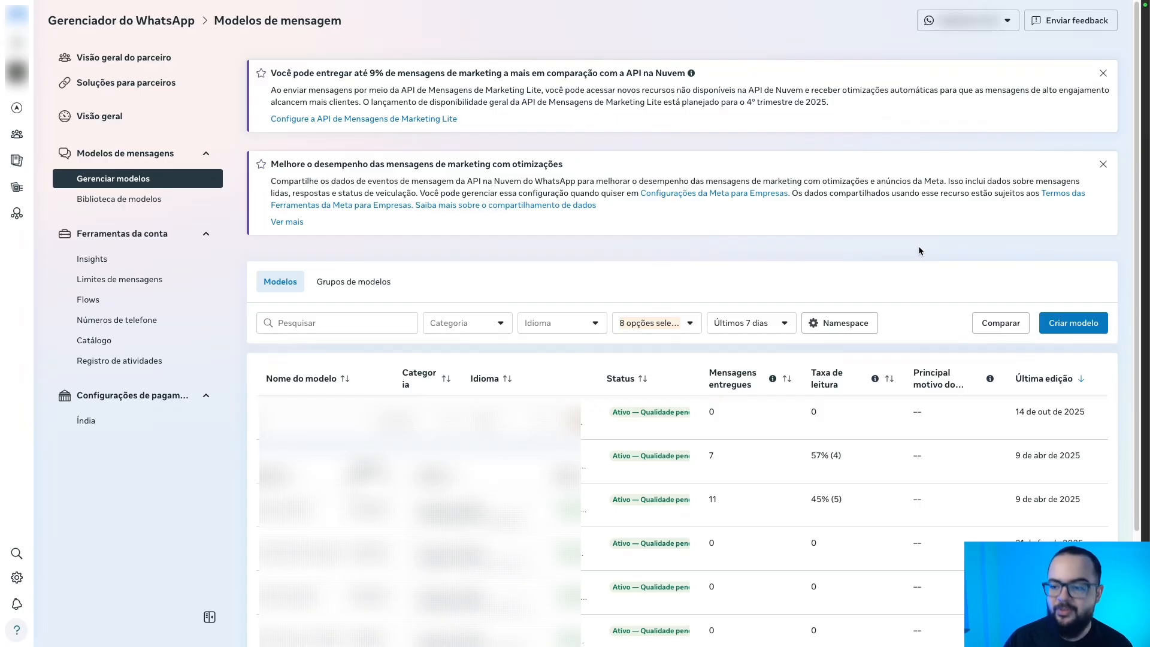
Start a new template named teste_aula_youtube with language Portuguese (BR).
click(1063, 318)
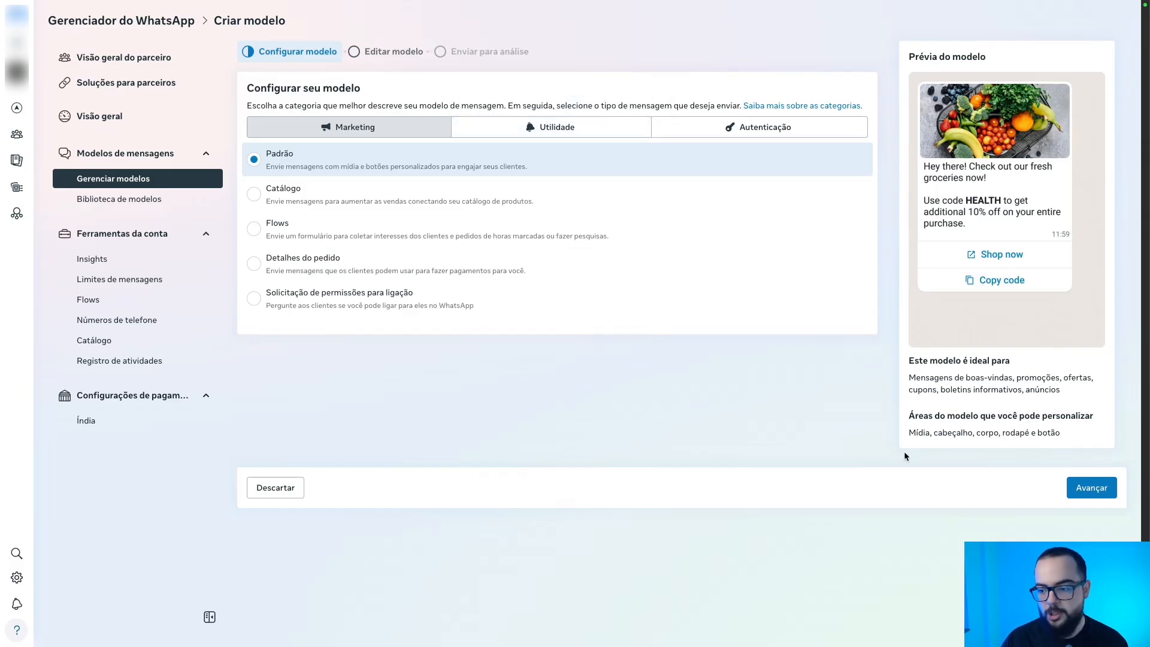
click(1073, 488)
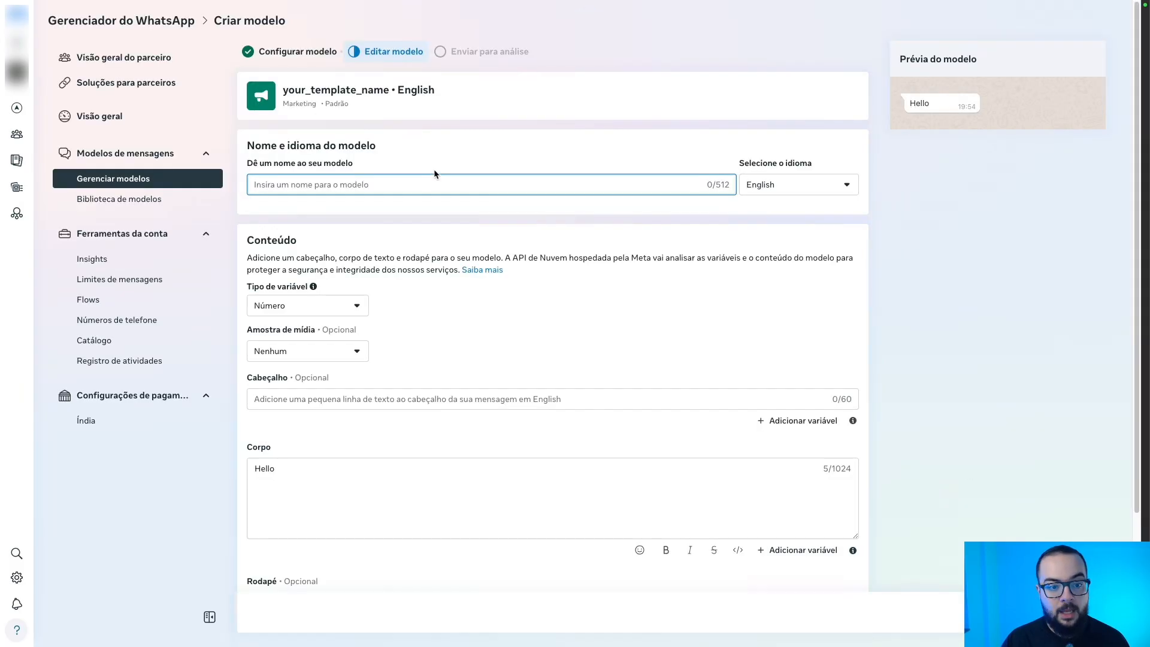
click(424, 181)
text(teste_aula_youtube)
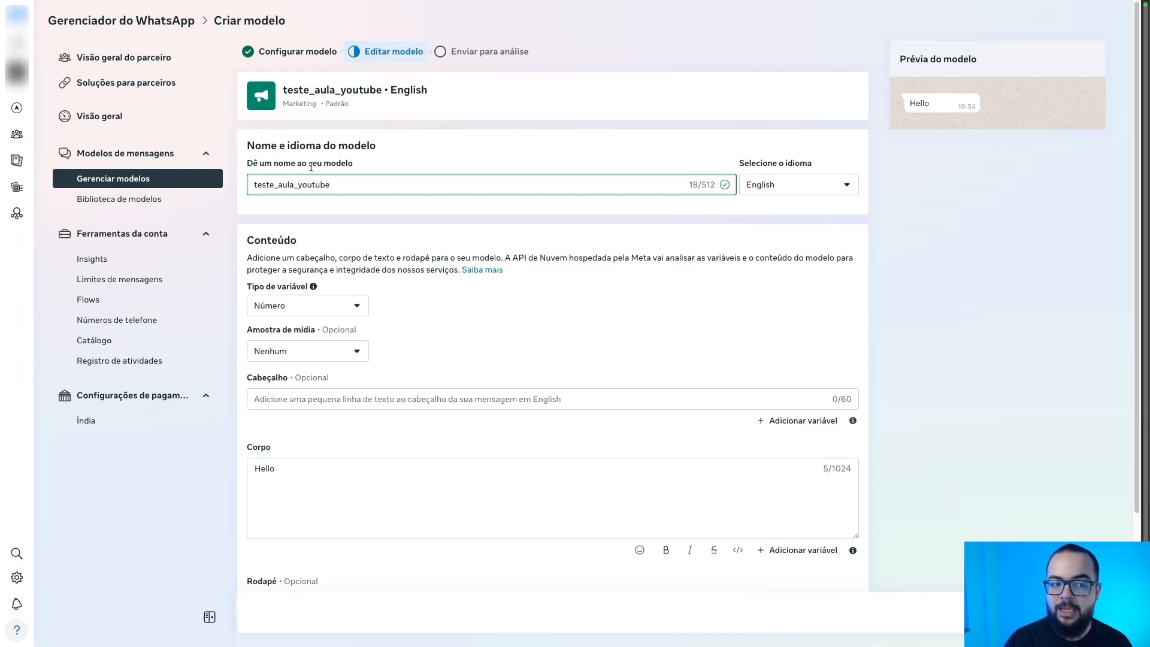
click(822, 186)
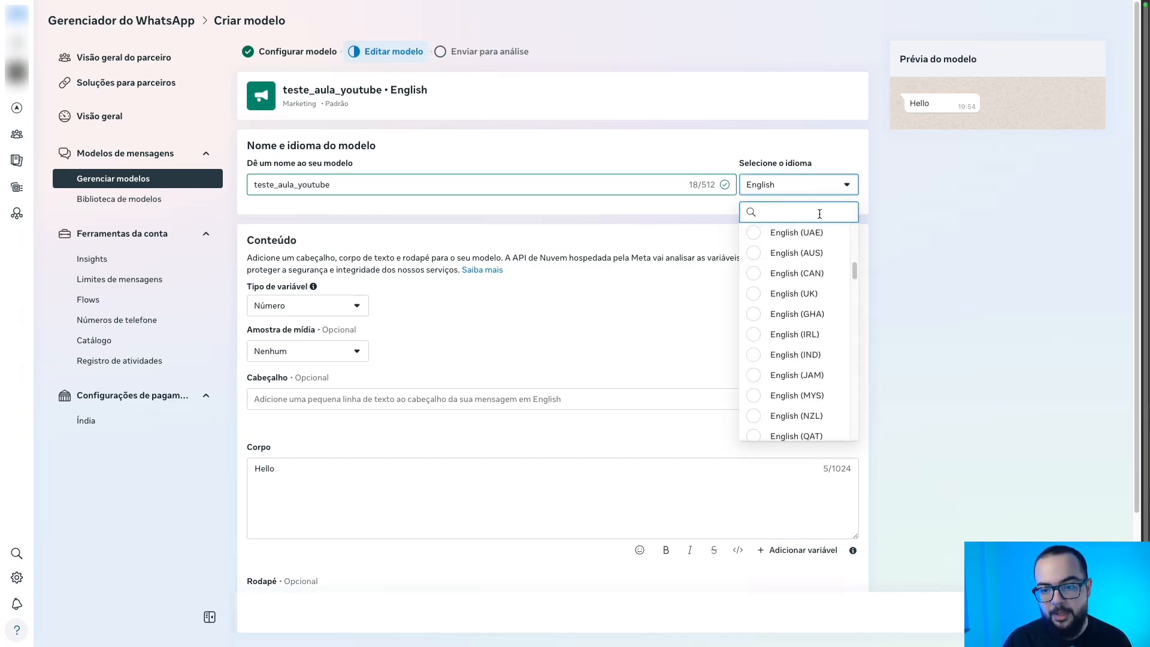
text(port)
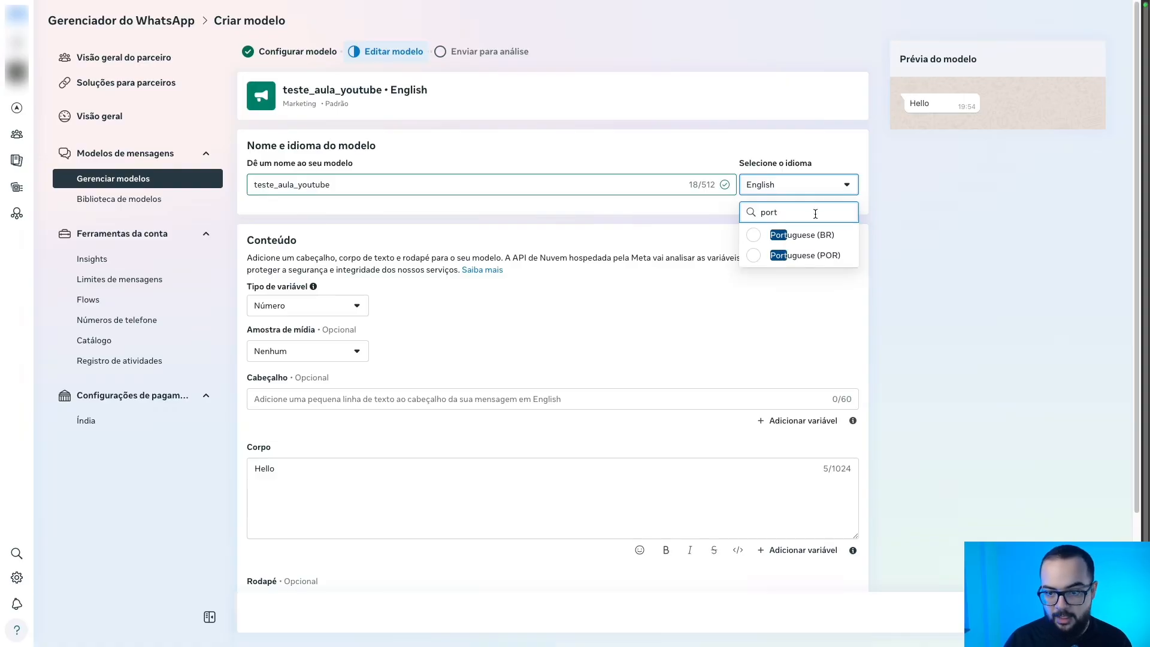
click(781, 235)
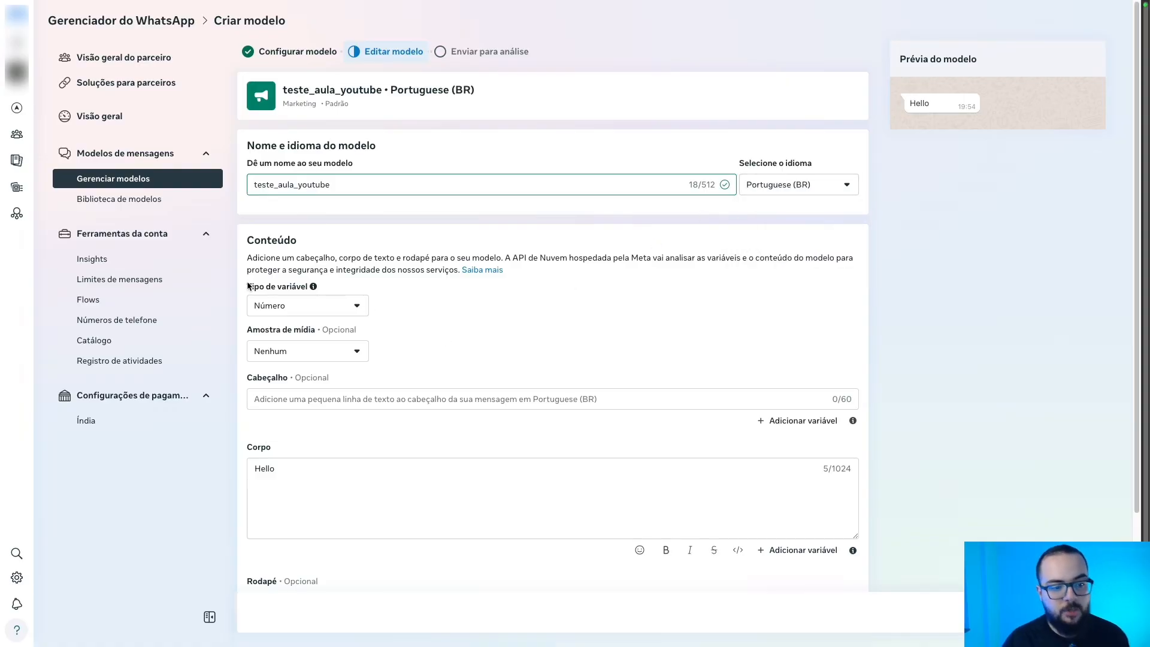
Keep the variable type Número and write the body 'Hello {{1}} {{2}} {{3}}' followed by a closing line.
click(279, 309)
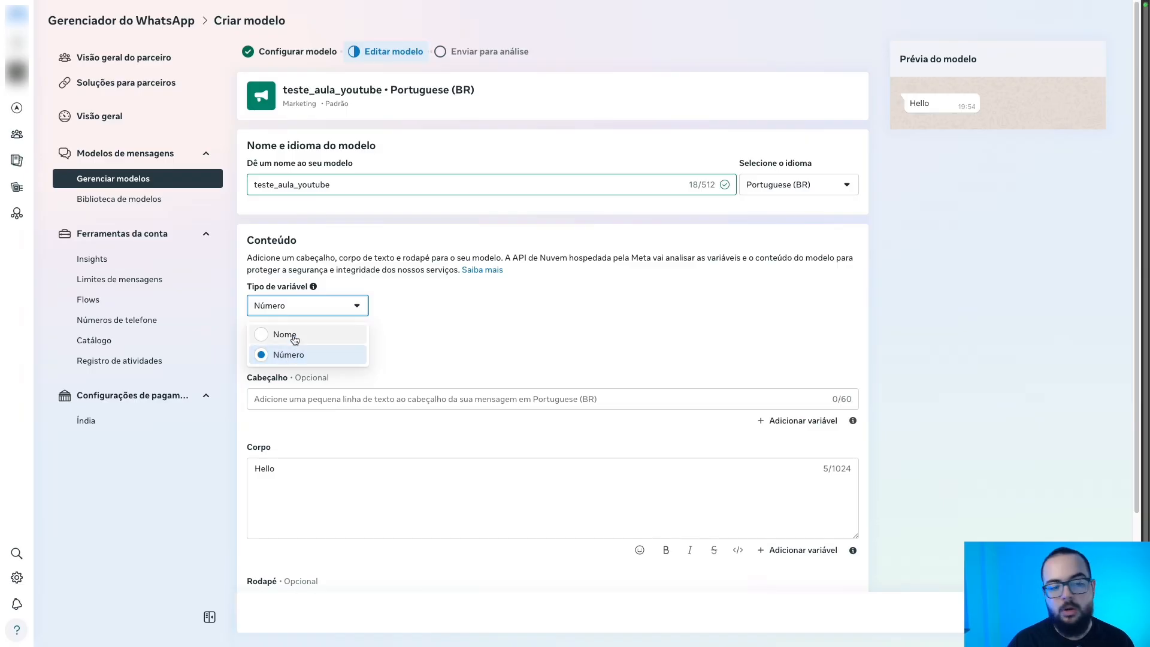
click(422, 358)
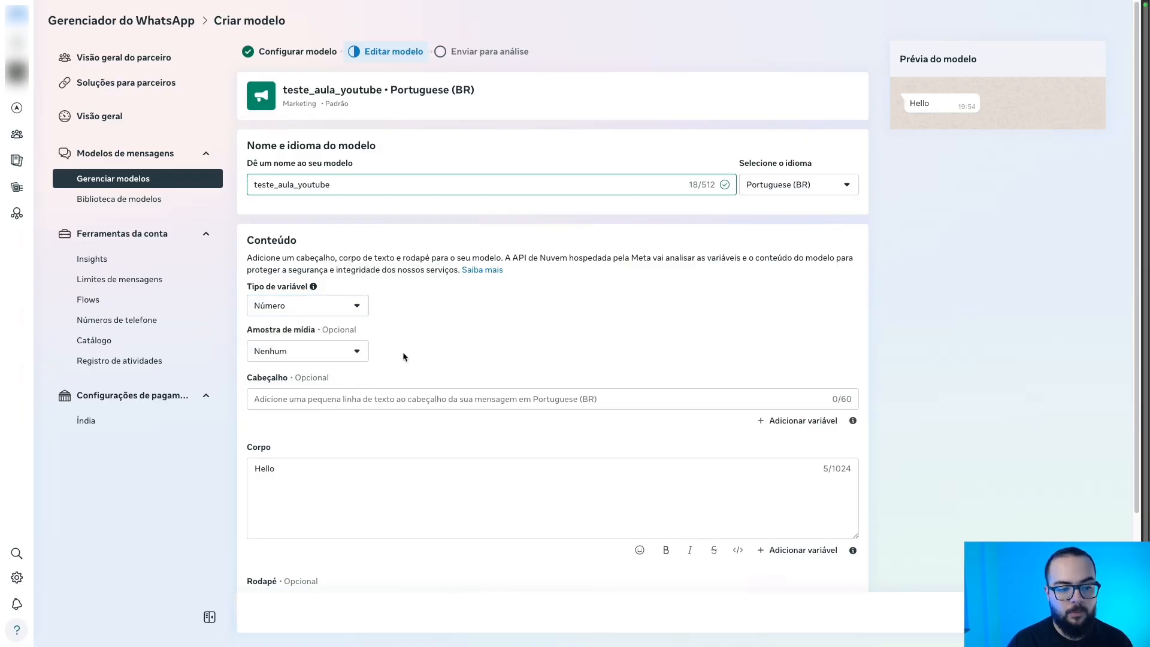
scroll(391, 275, down, 2)
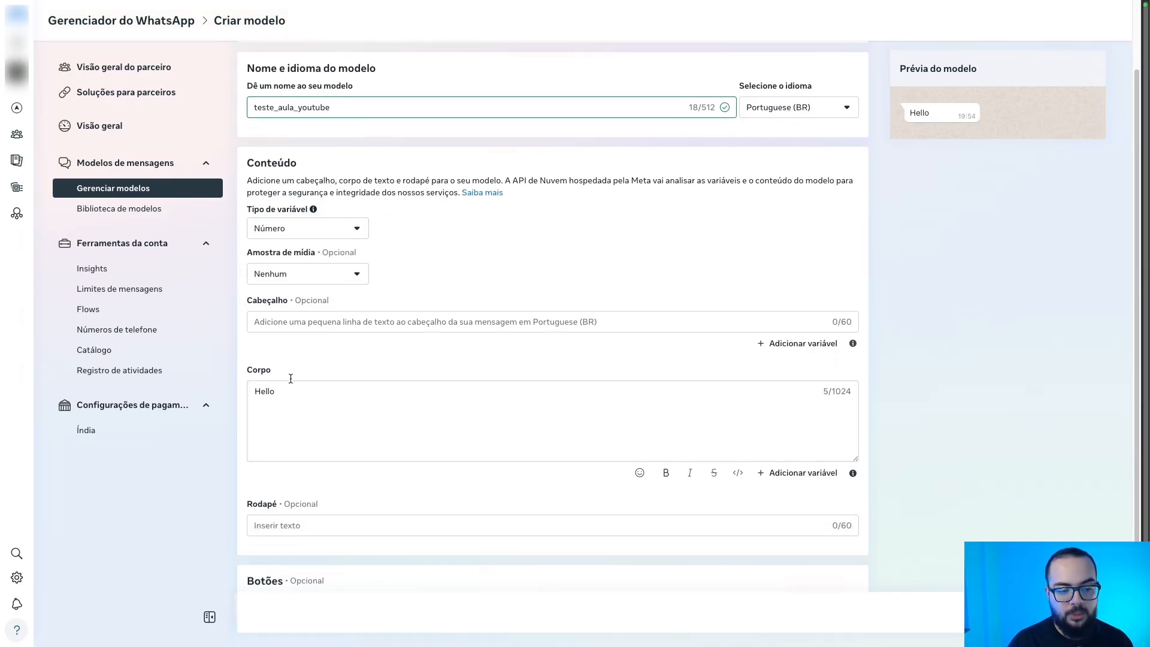
scroll(291, 378, down, 2)
double_click(301, 296)
key(Right)
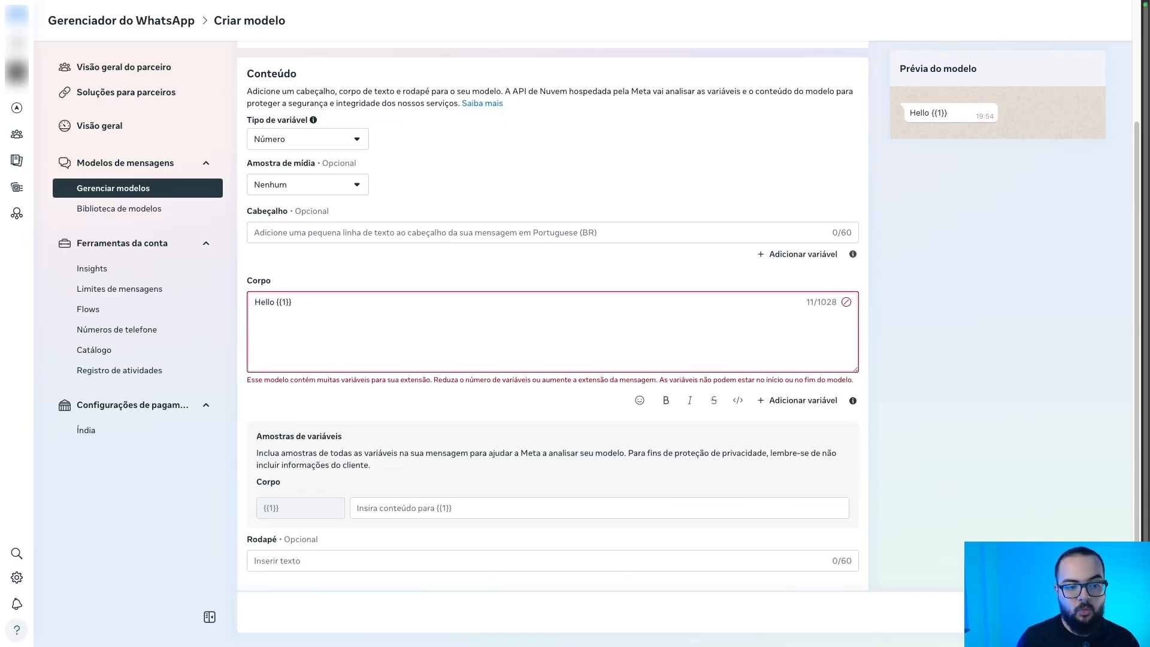
text({{1}} {{2}} )
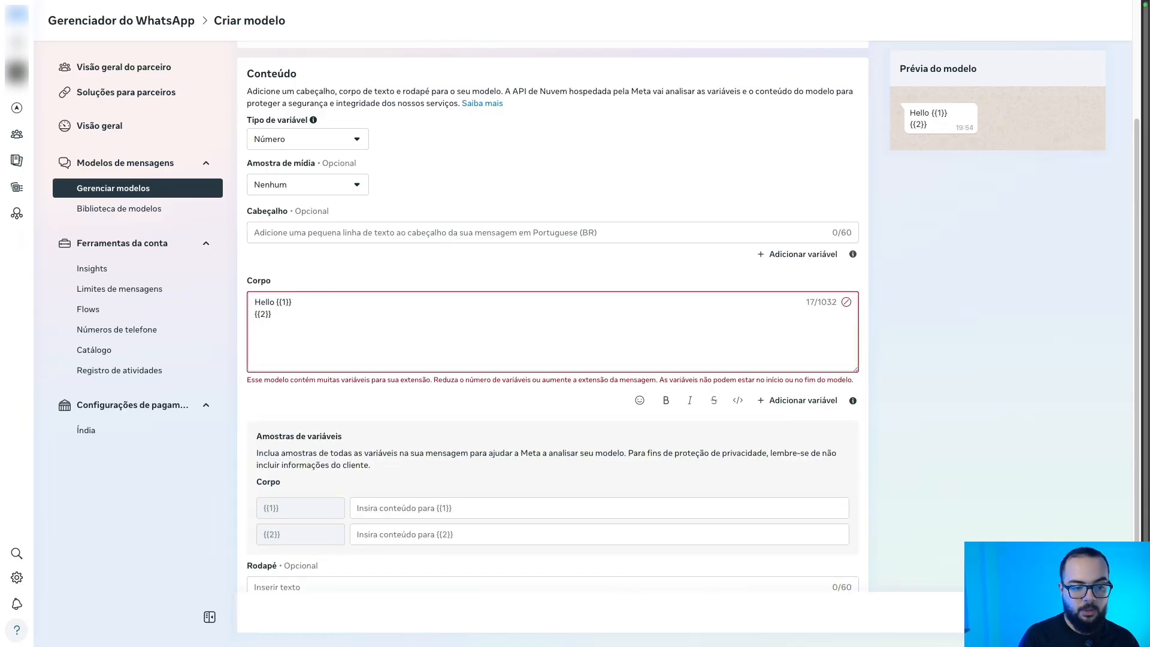
text({{3}})
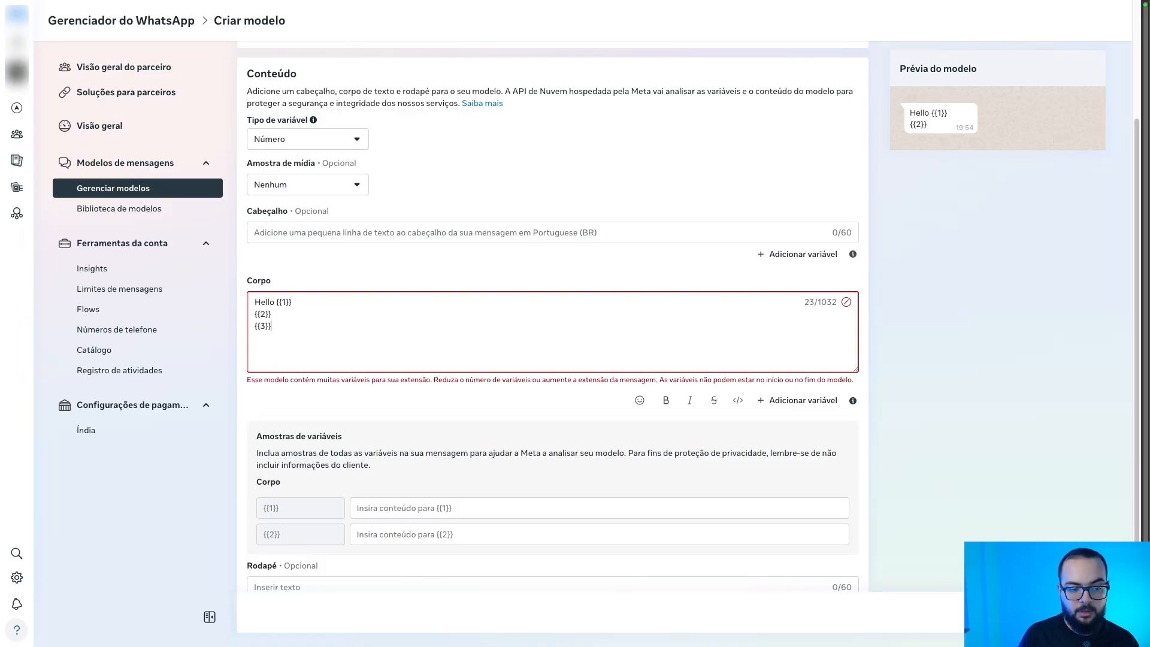
key(Return)
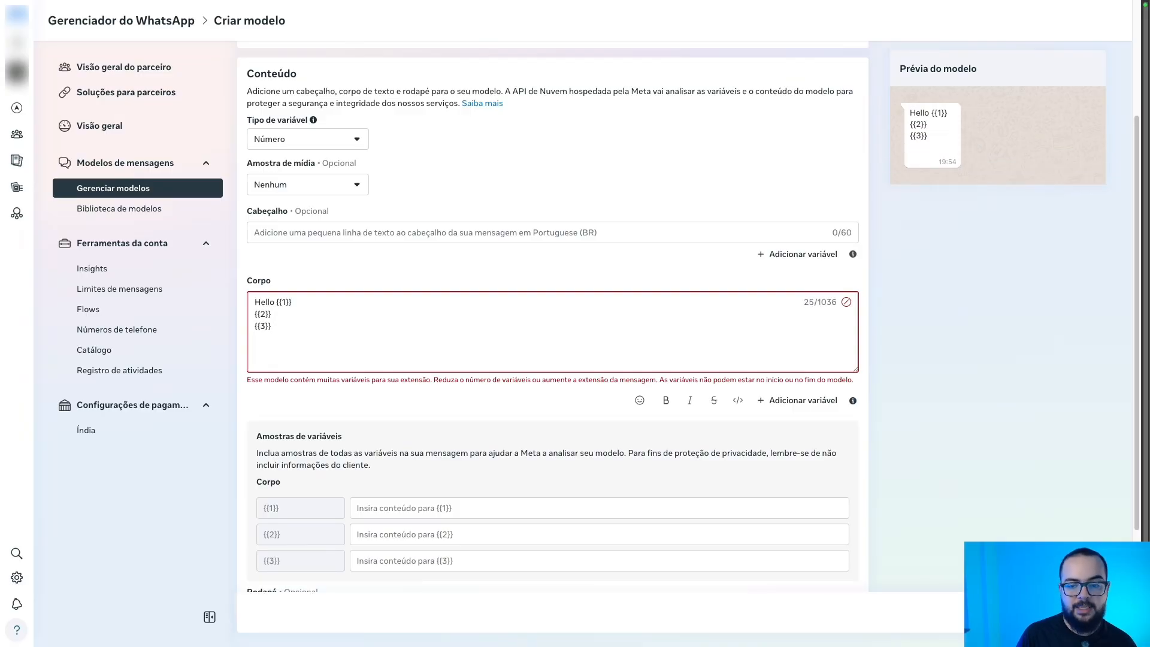
text(Até Mais)
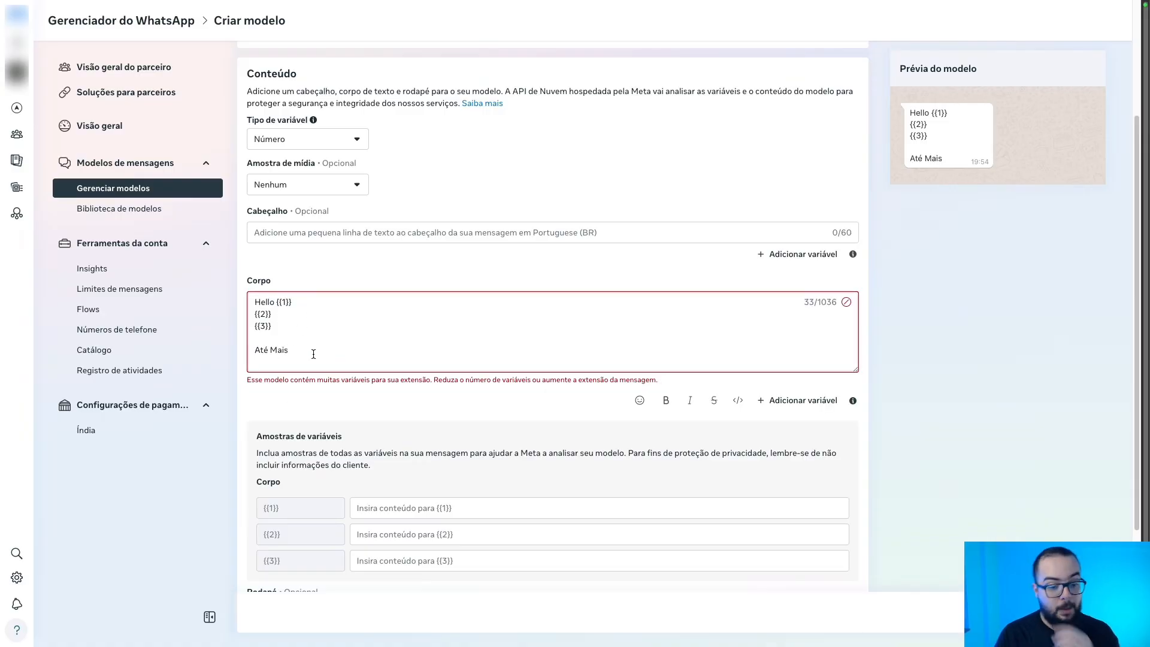
Enter samples (the contact's name, Tudo bem, Galo Doido) and replace Até Mais with a help-request sentence.
click(389, 503)
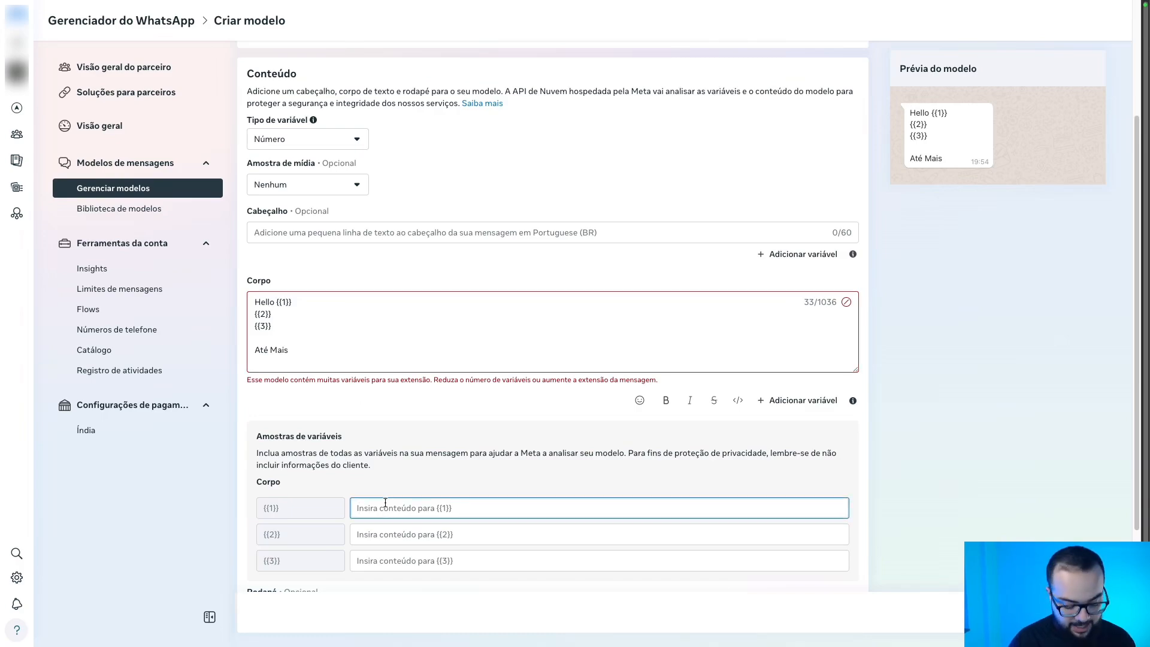
key(Tab)
text(Tu)
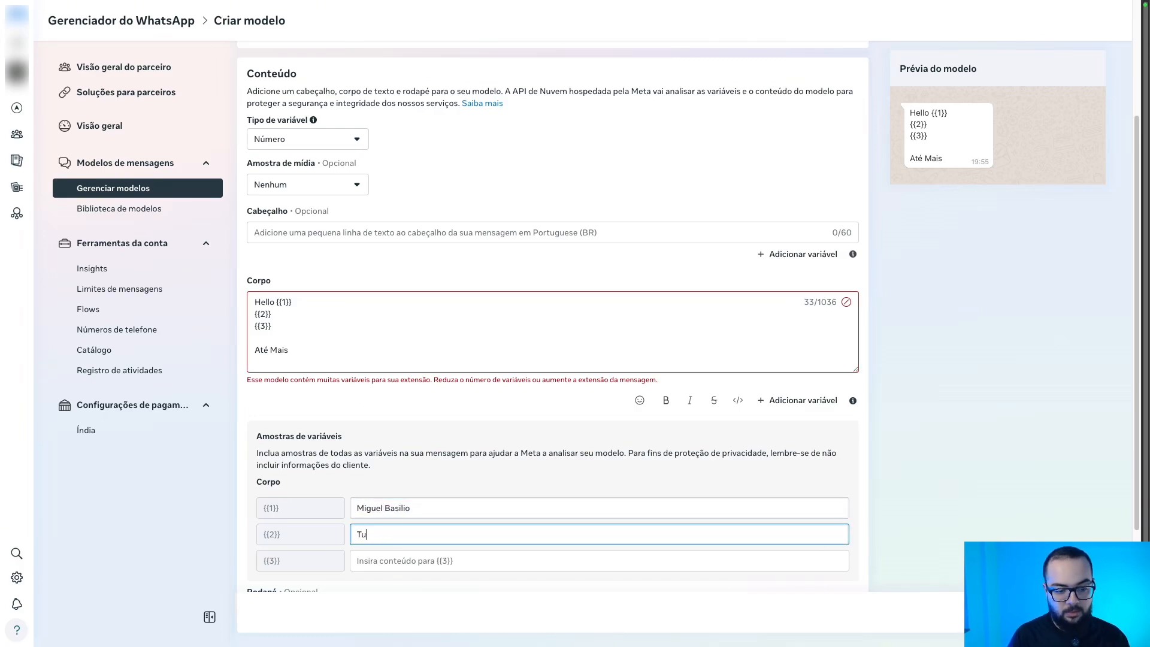
text(do bem)
key(Tab)
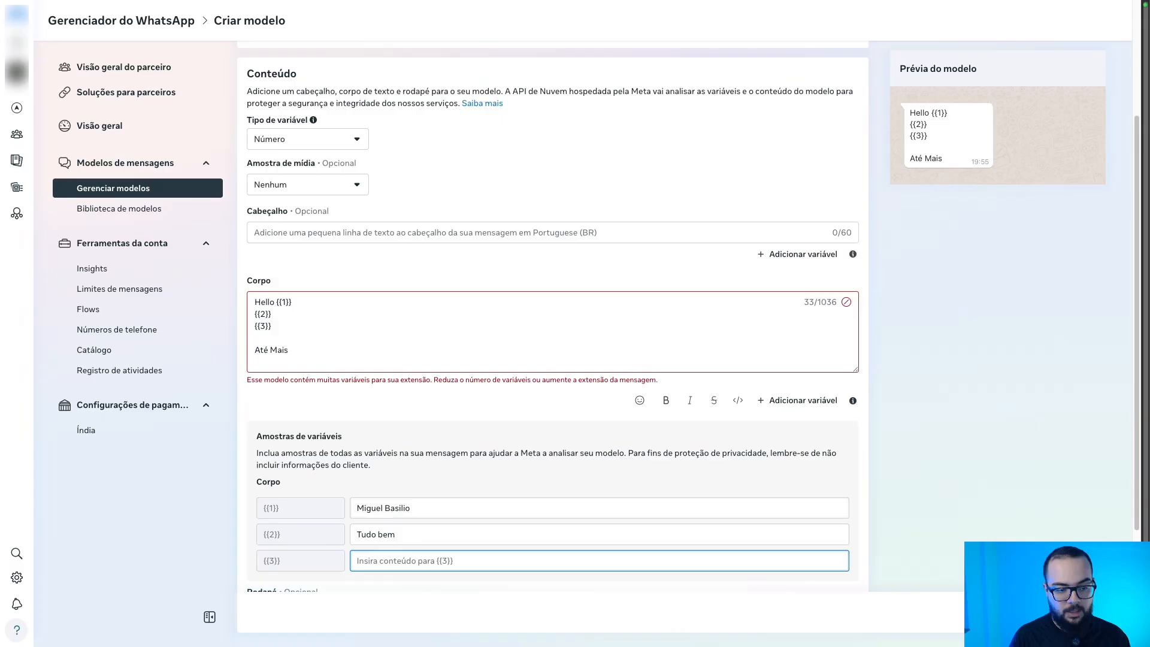
text(M)
key(BackSpace)
text(Galo Doido)
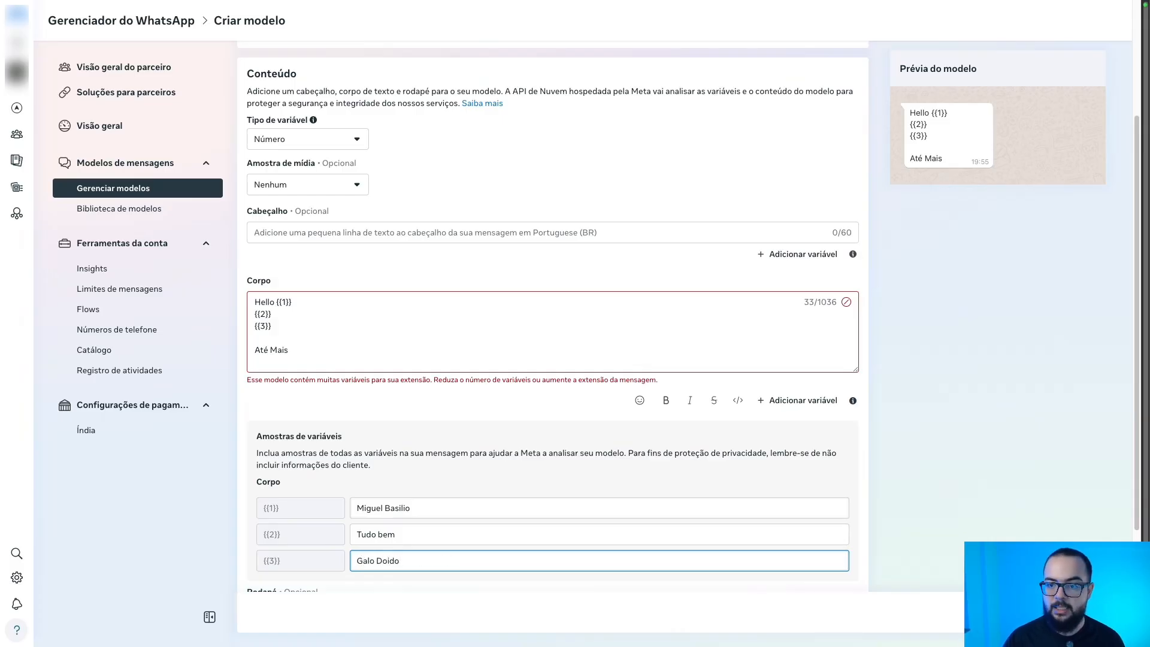
click(613, 490)
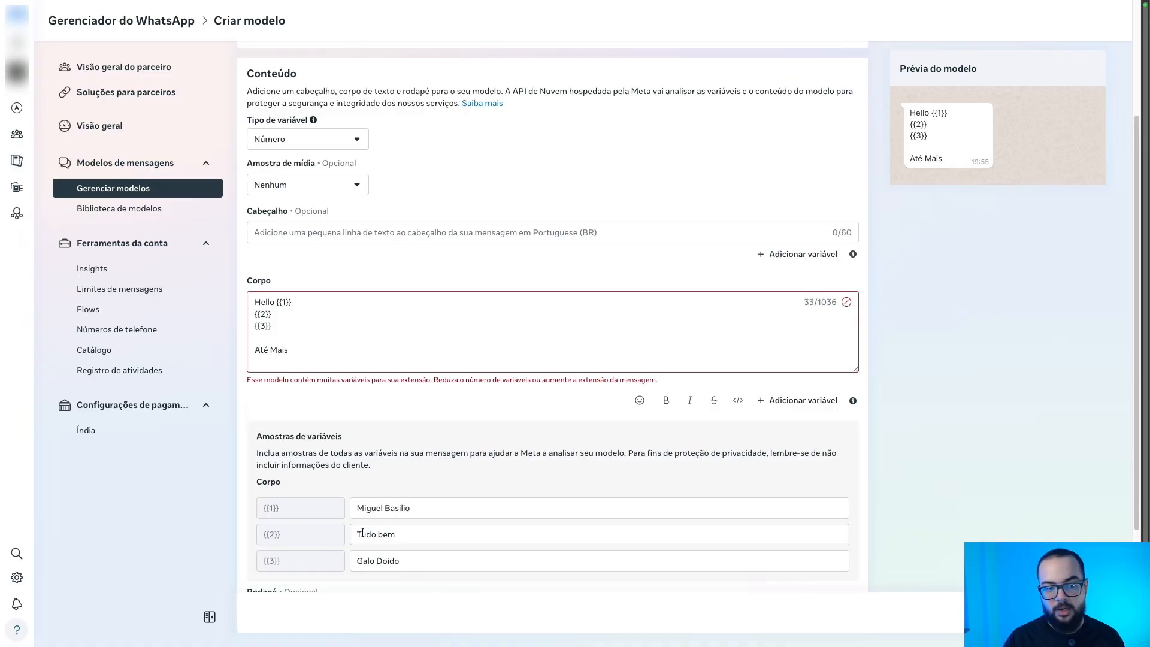
triple_click(263, 348)
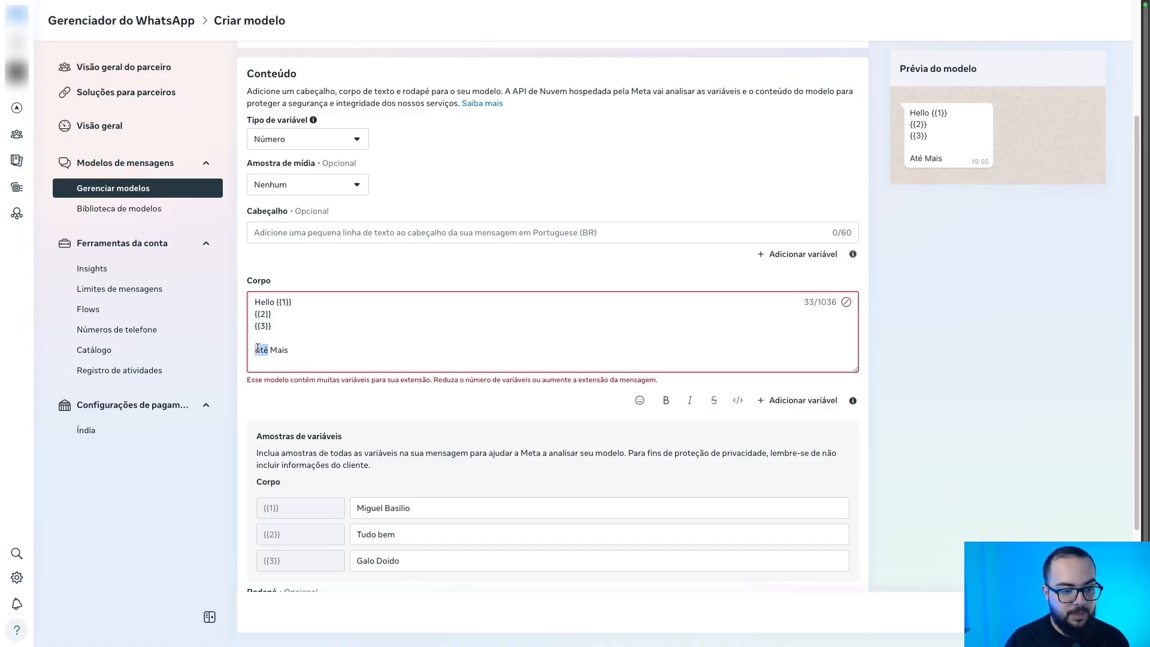
text(Estou te )
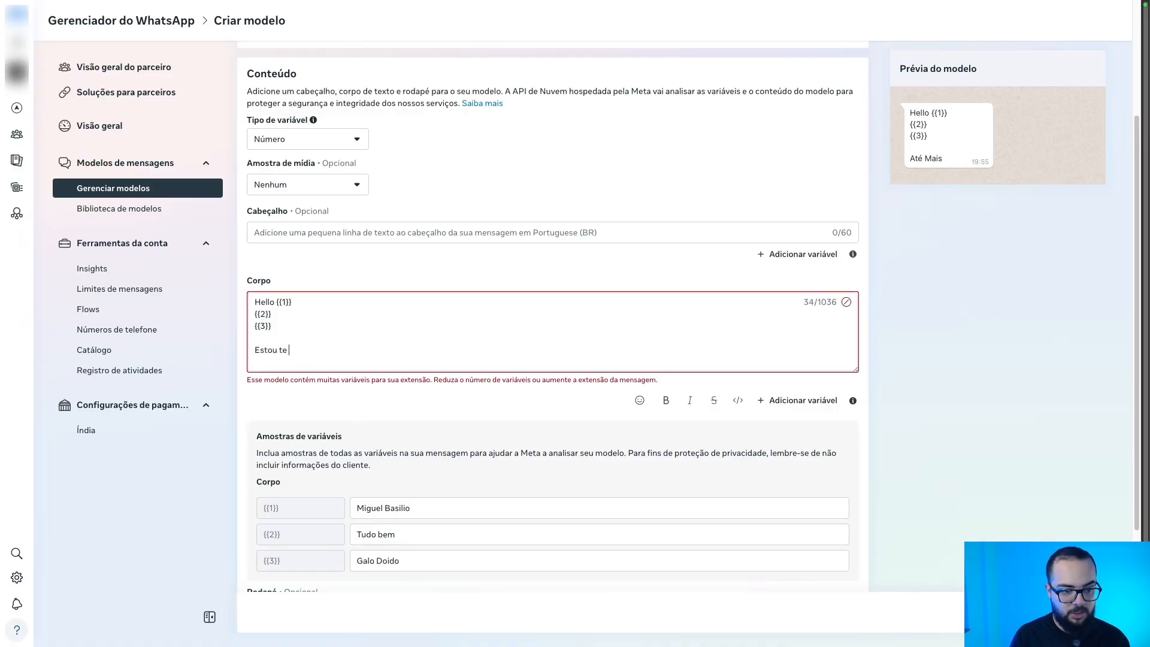
text(enviando esta mensagem )
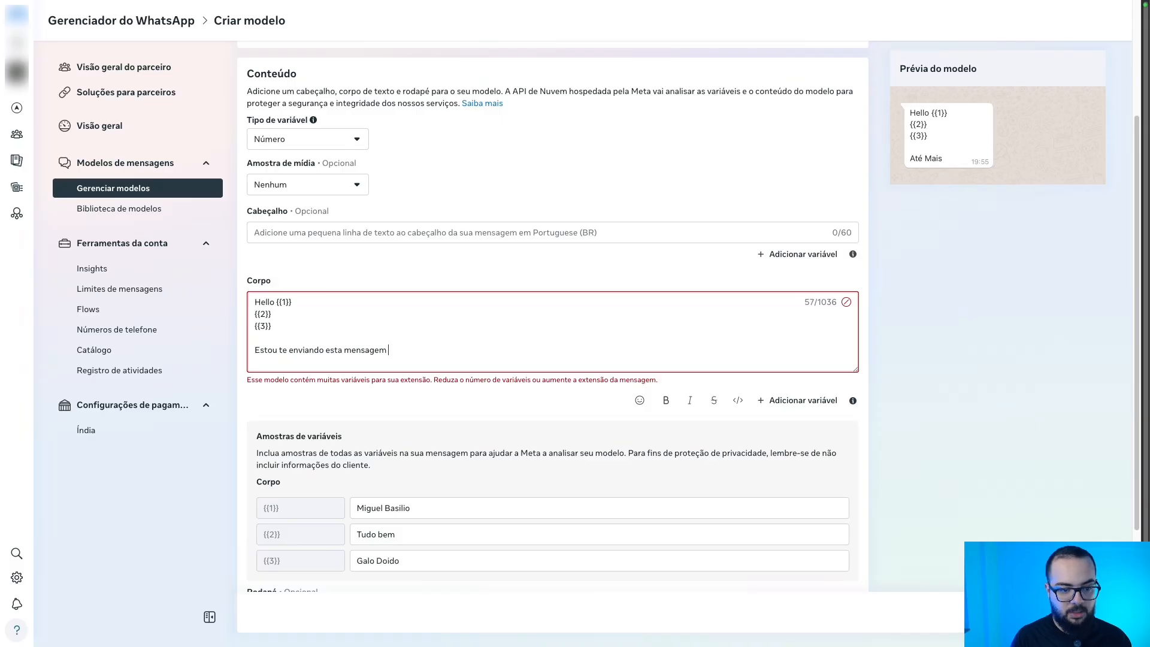
text(pois pre)
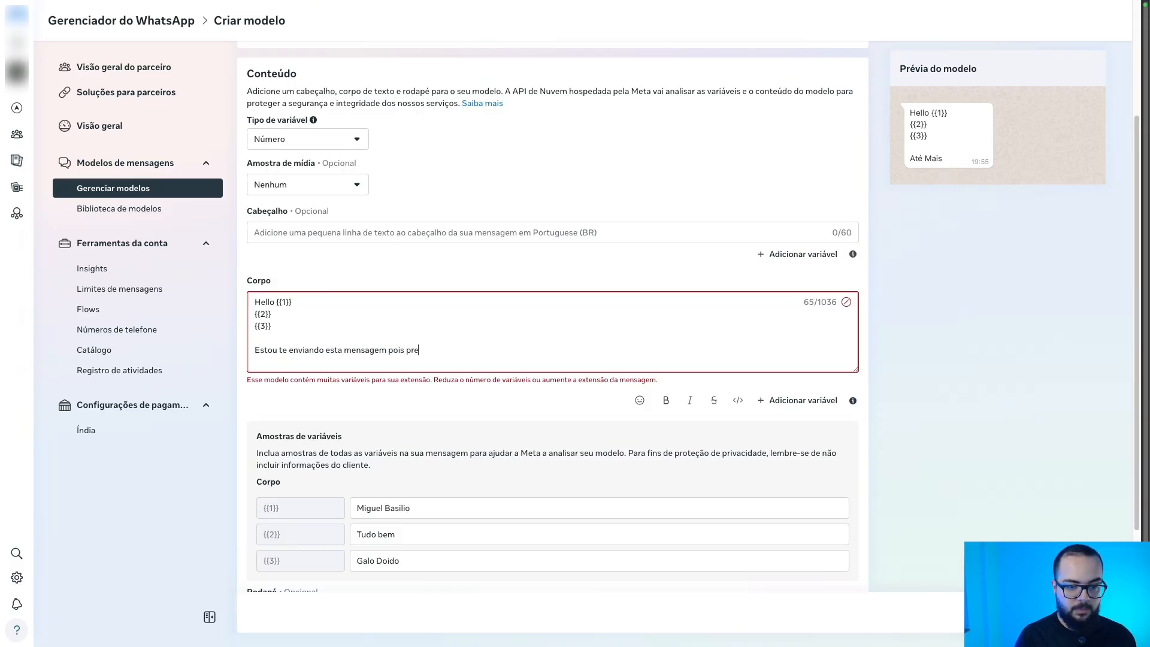
text(cisamos da sua )
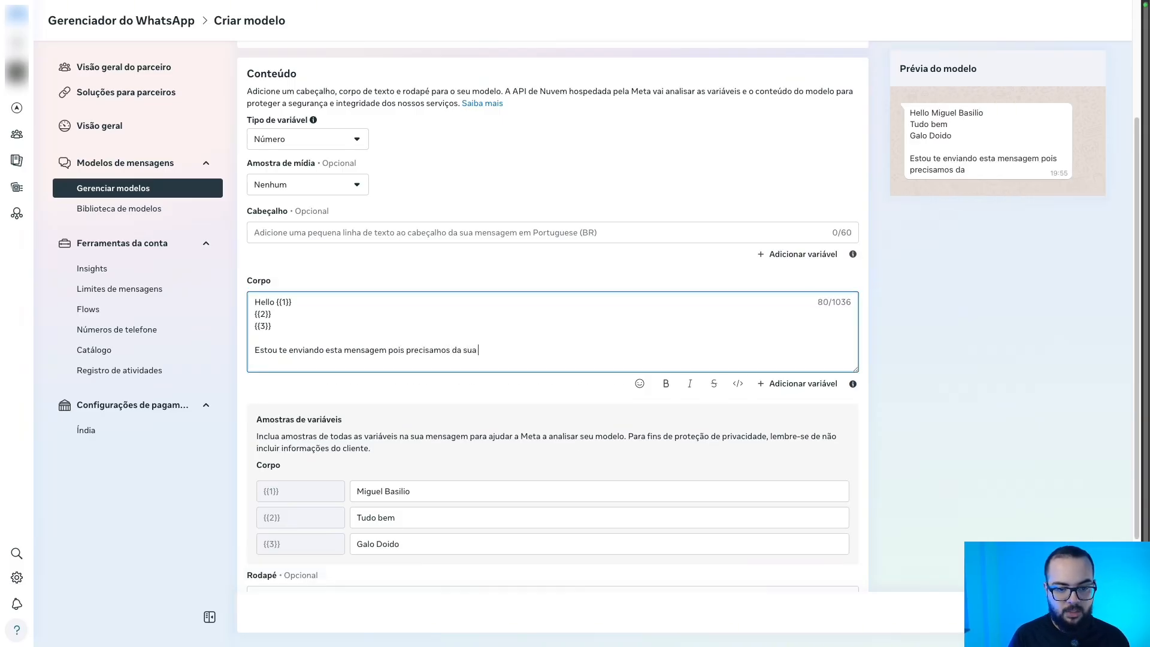
text(ajuda )
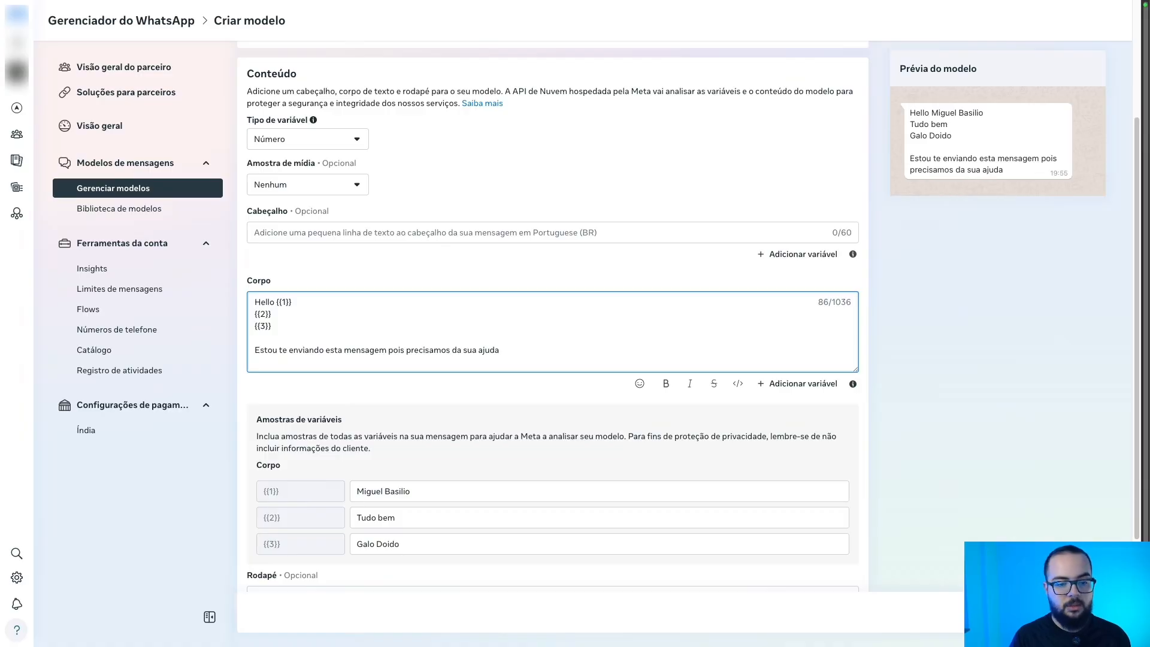
text(para gan)
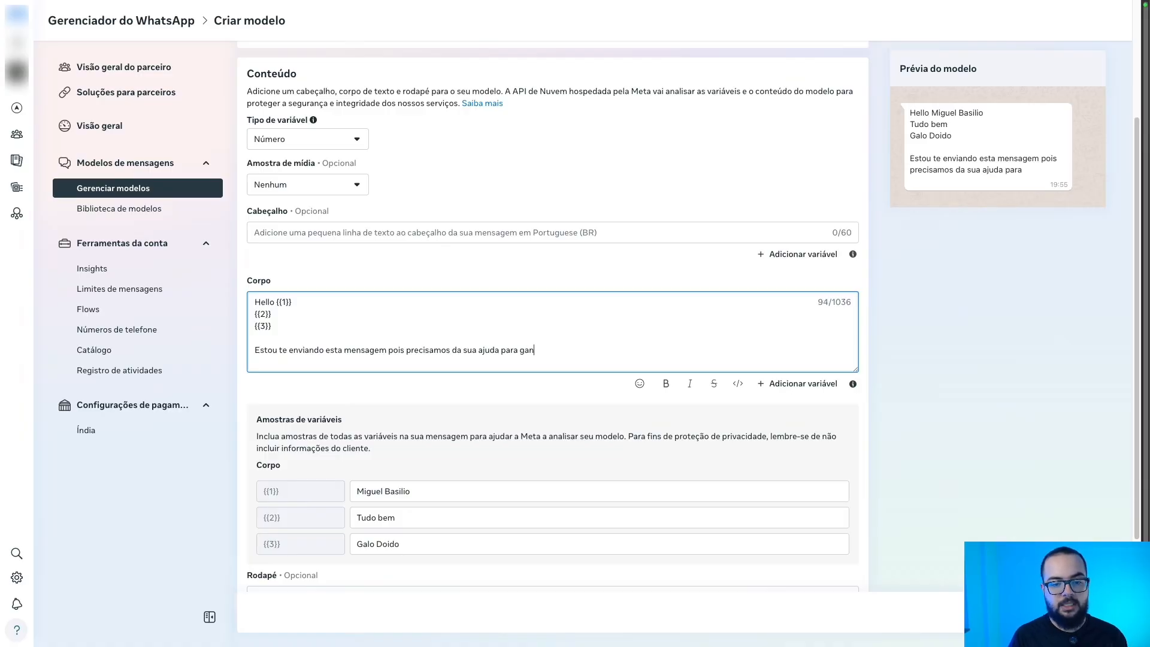
text(har o brasi)
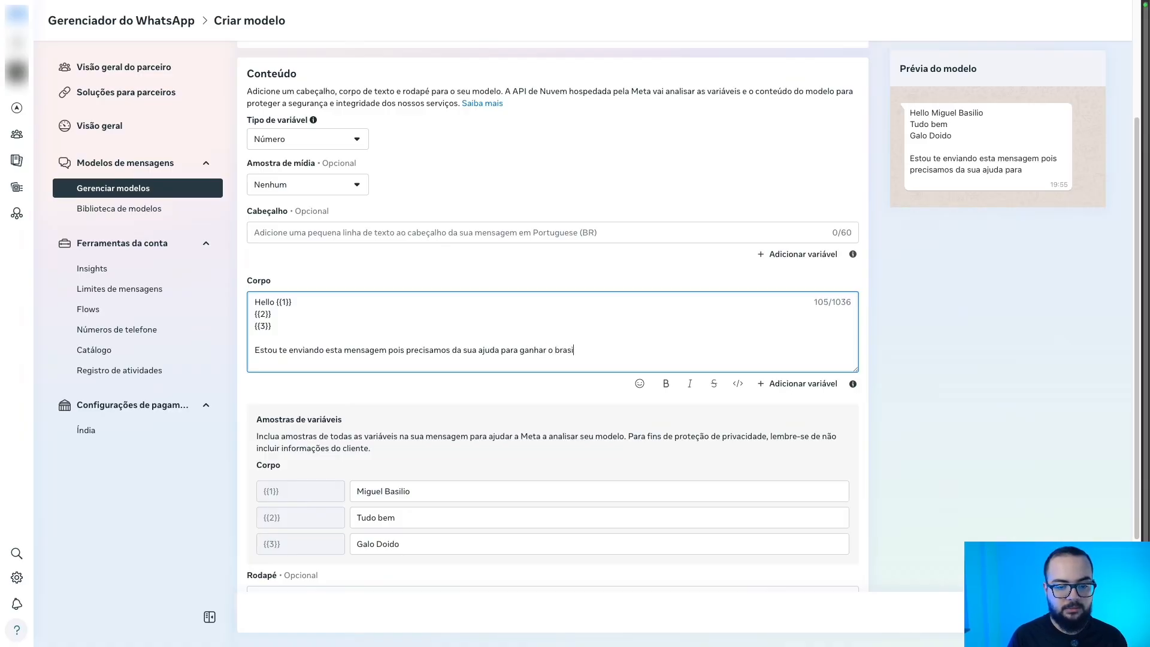
text(leir)
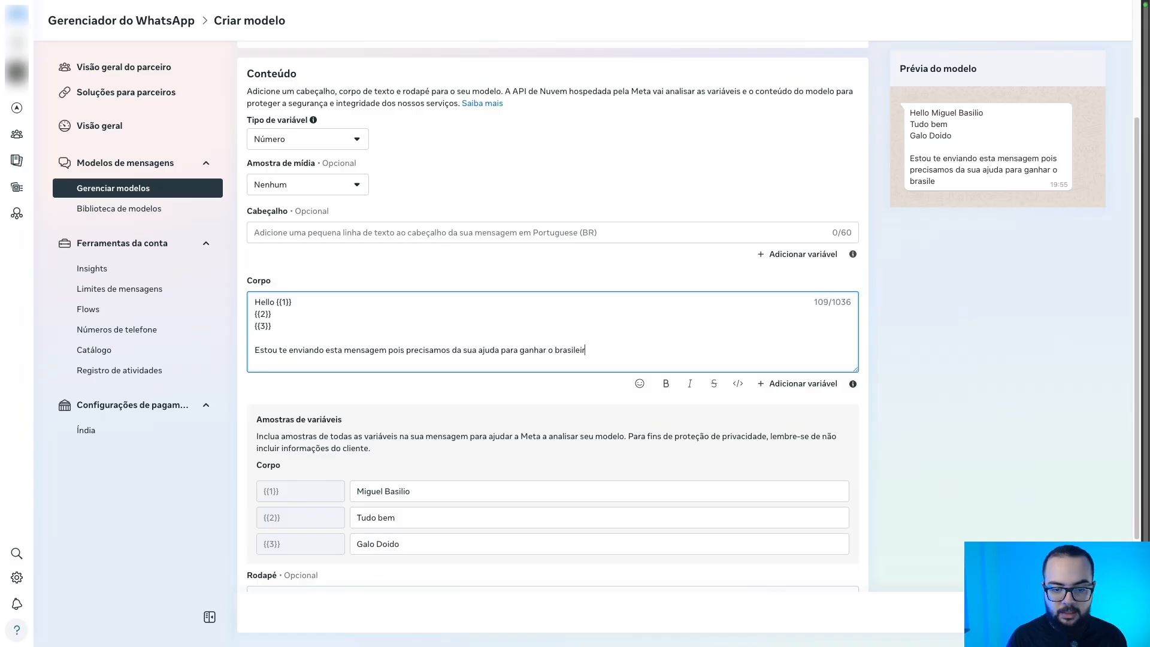
text(ão)
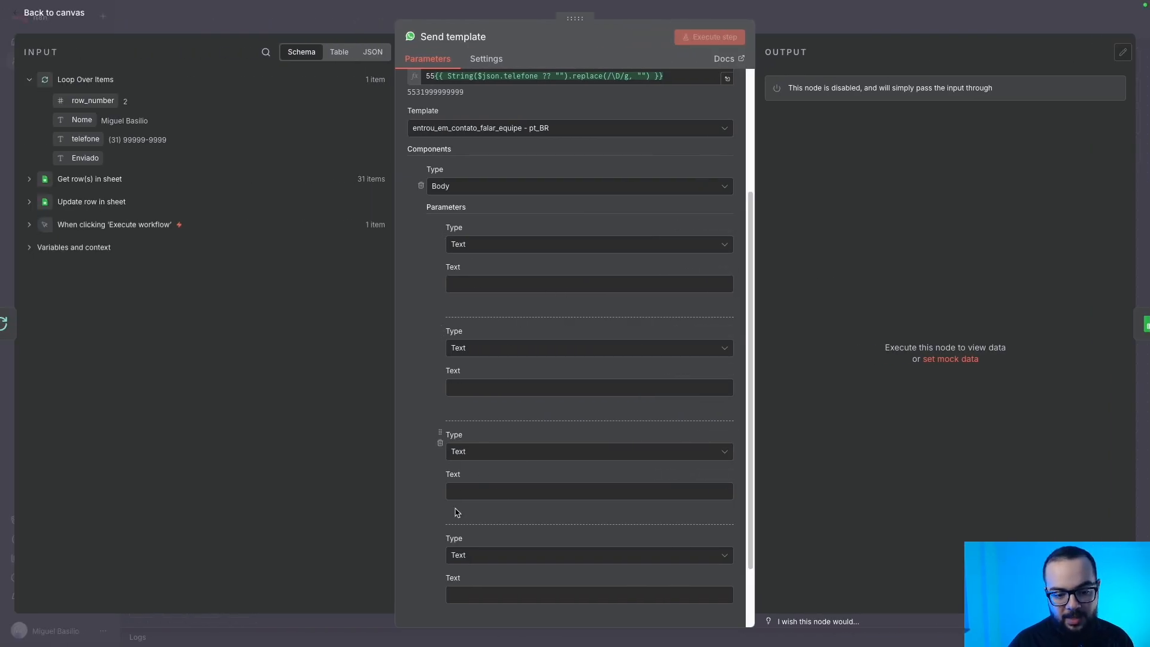
Remove the fourth body parameter and fill the others with the contact's name, Tudo bem, Galo Doido.
click(441, 554)
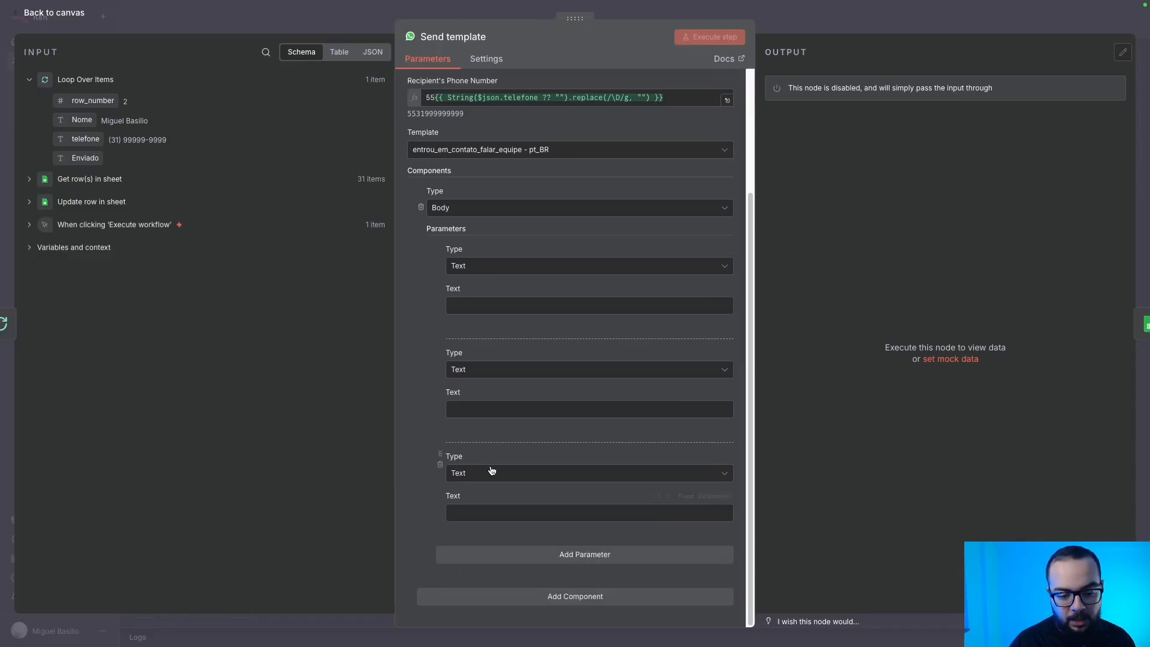
click(477, 302)
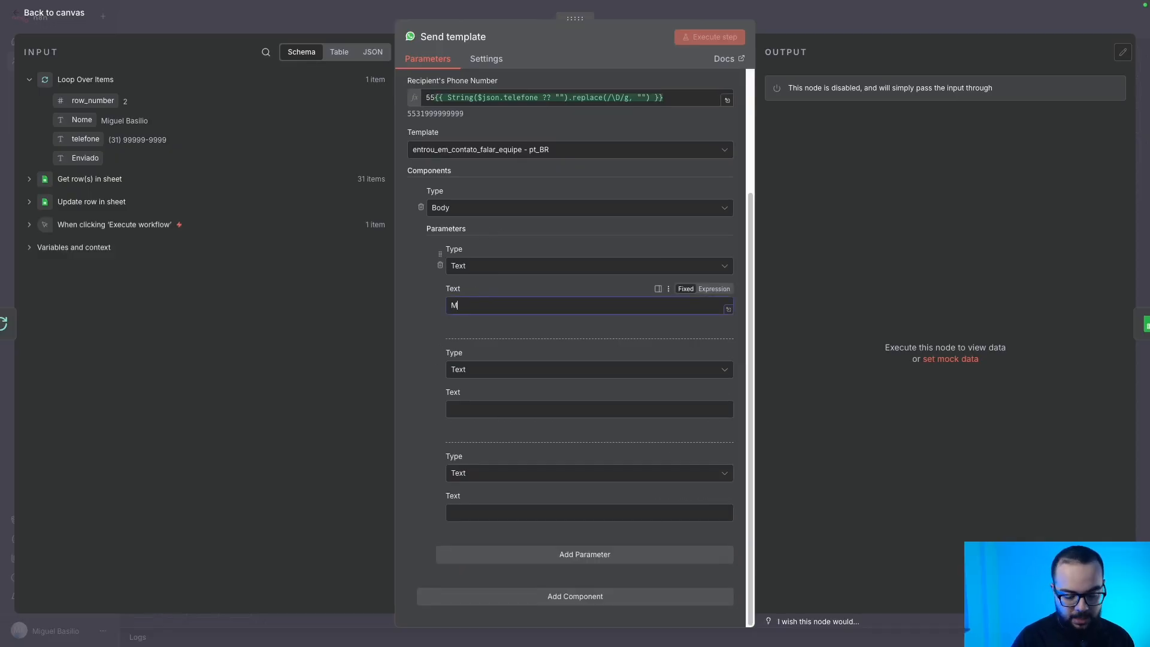
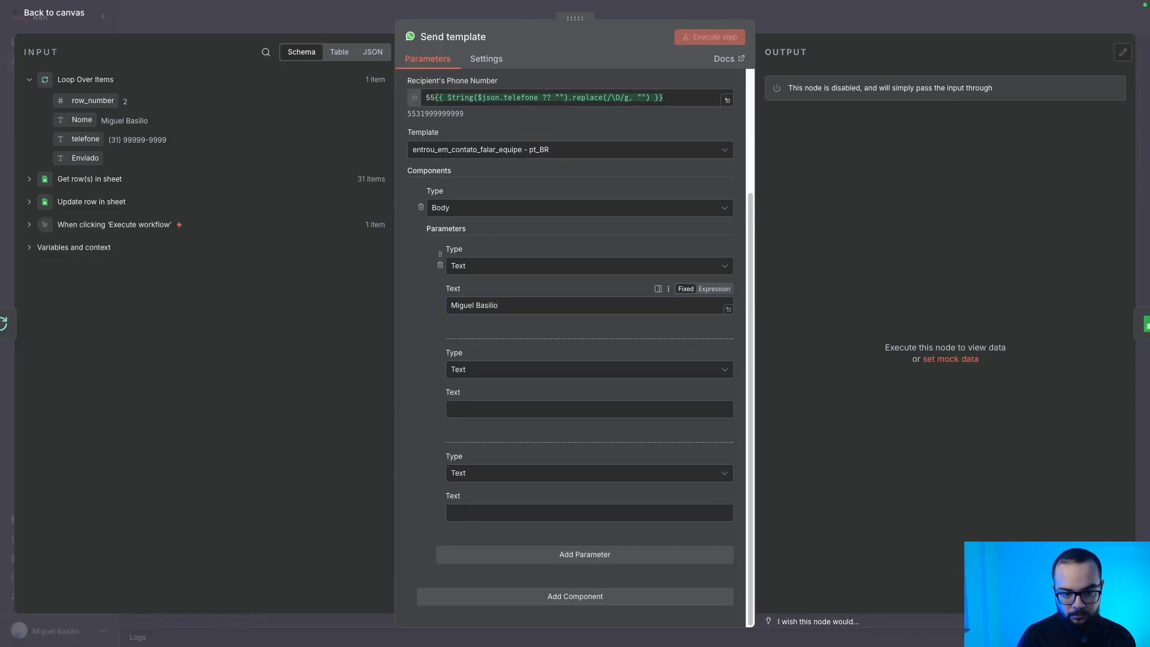
click(471, 409)
text(Tudo bem)
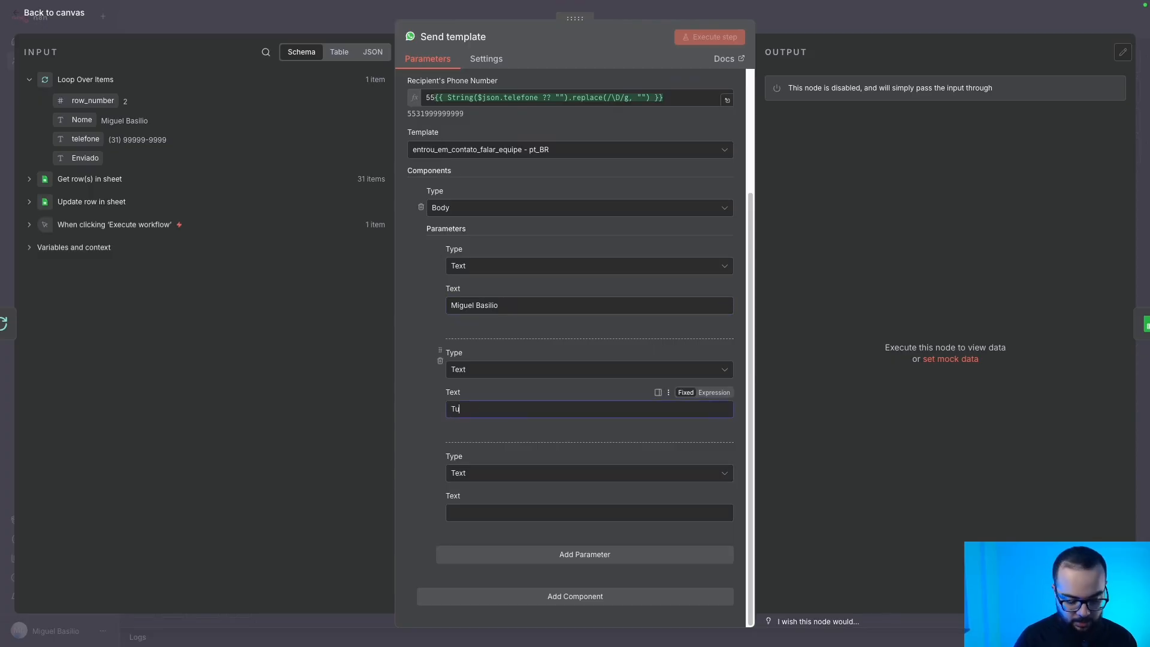
click(525, 513)
text(Galo Doido)
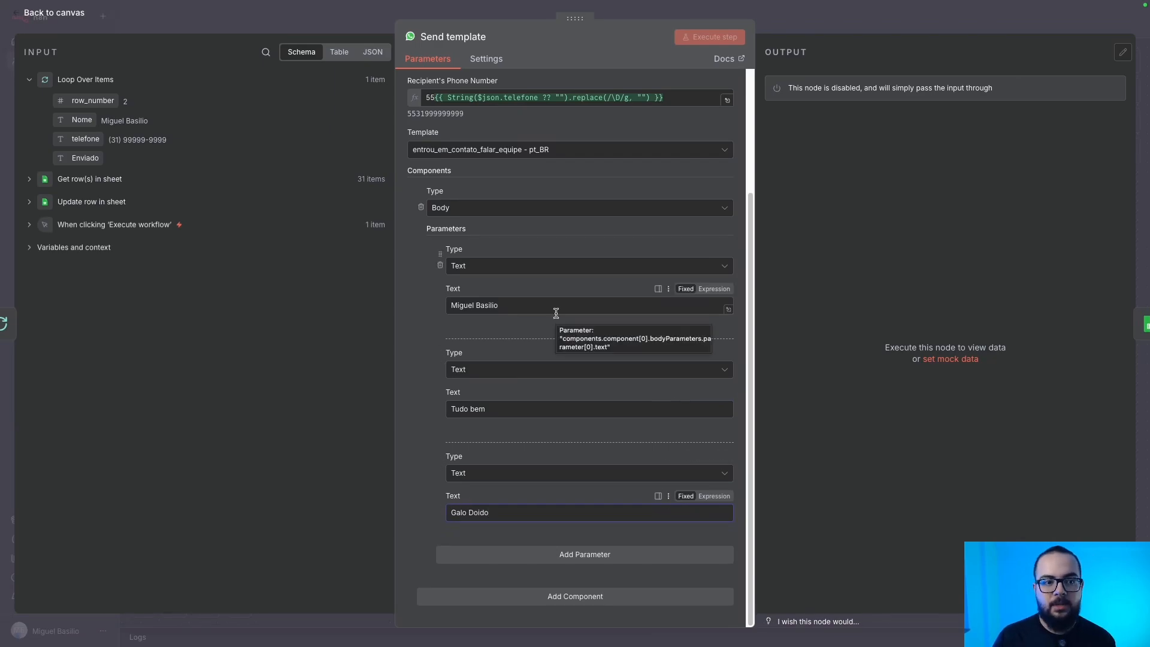
click(368, 20)
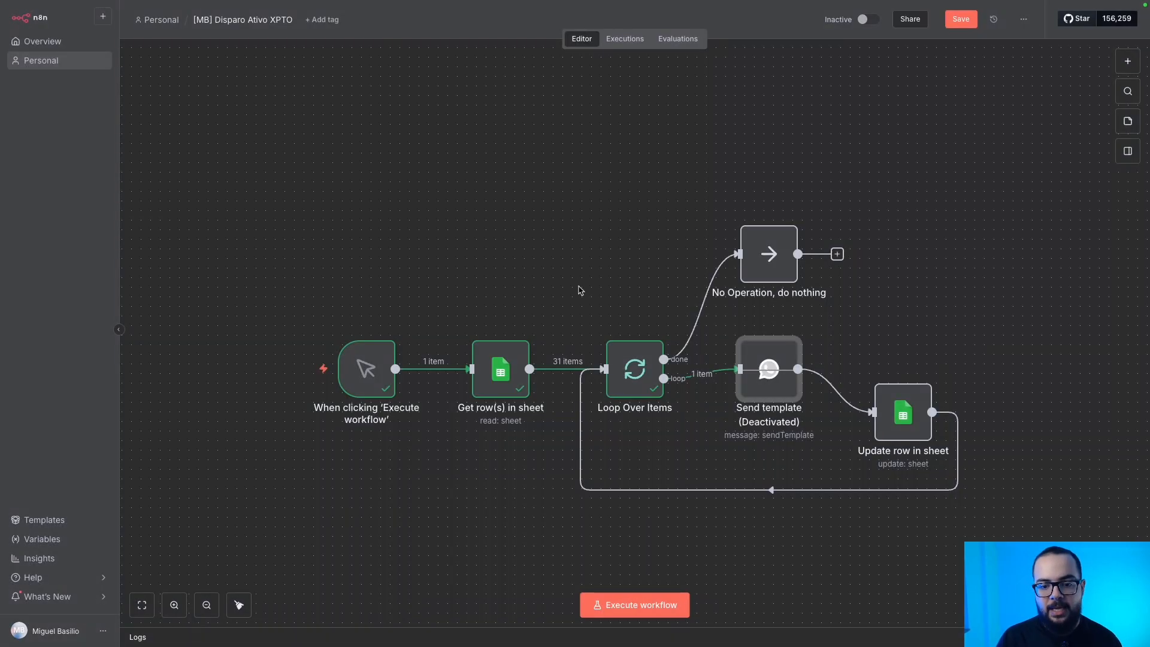
Save the workflow, then reactivate the Send template node and open its parameters.
click(962, 19)
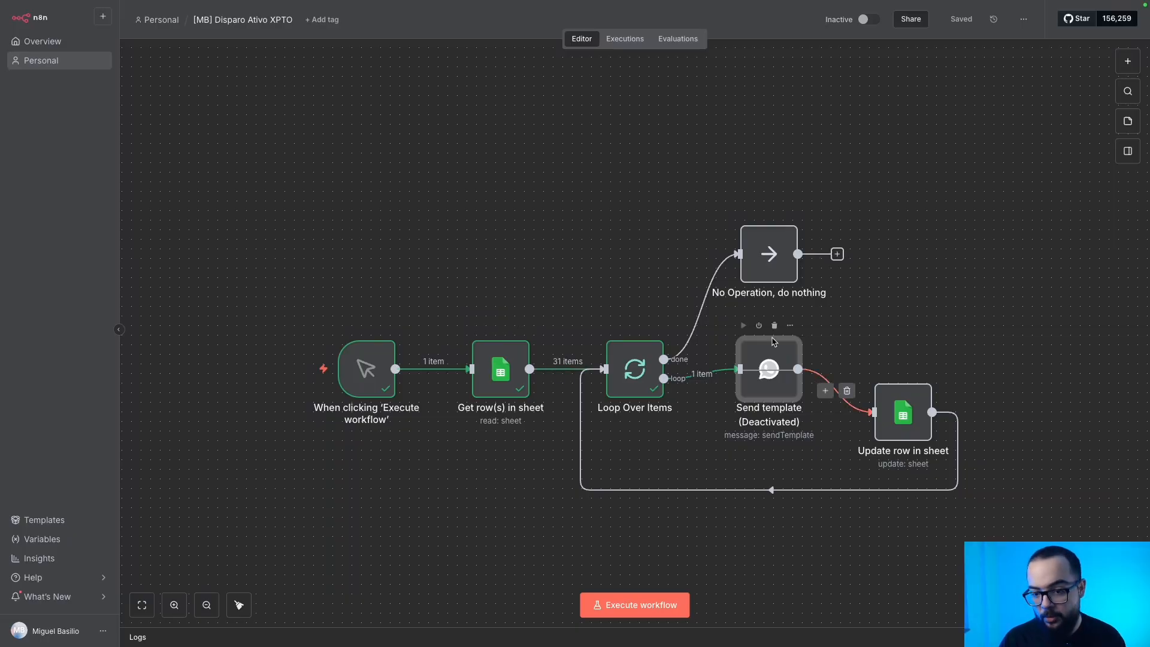
click(760, 327)
double_click(767, 366)
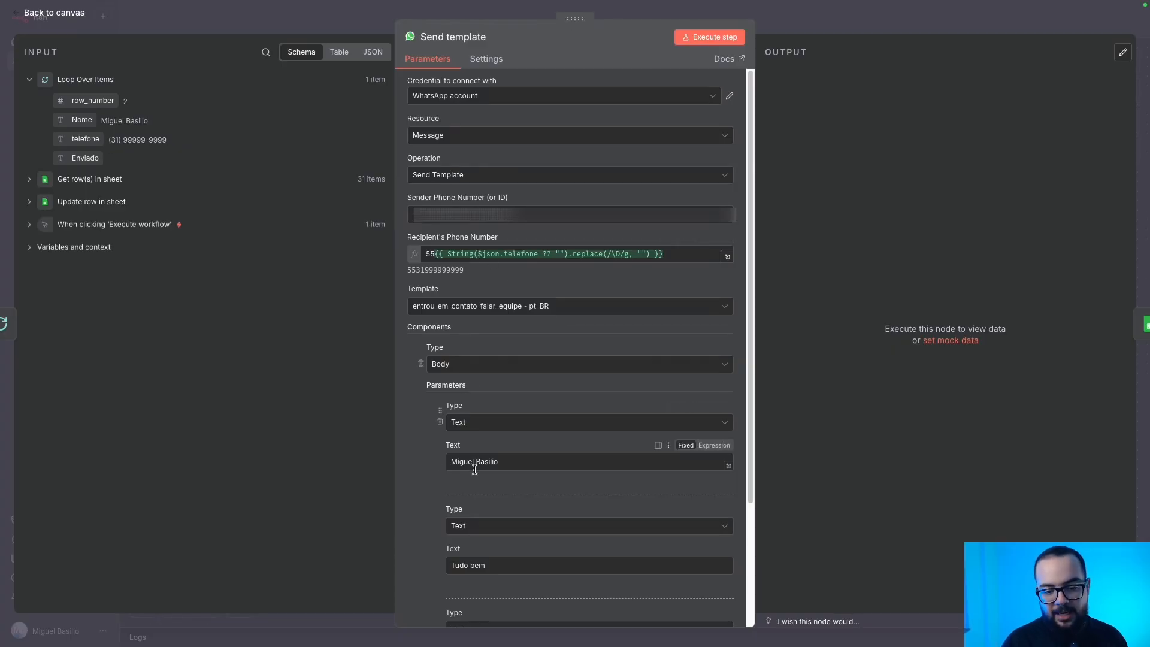
Fill the first body parameter from the sheet's Nome field and delete the two extra parameters.
key(ctrl+a)
key(BackSpace)
drag(81, 120, 464, 464)
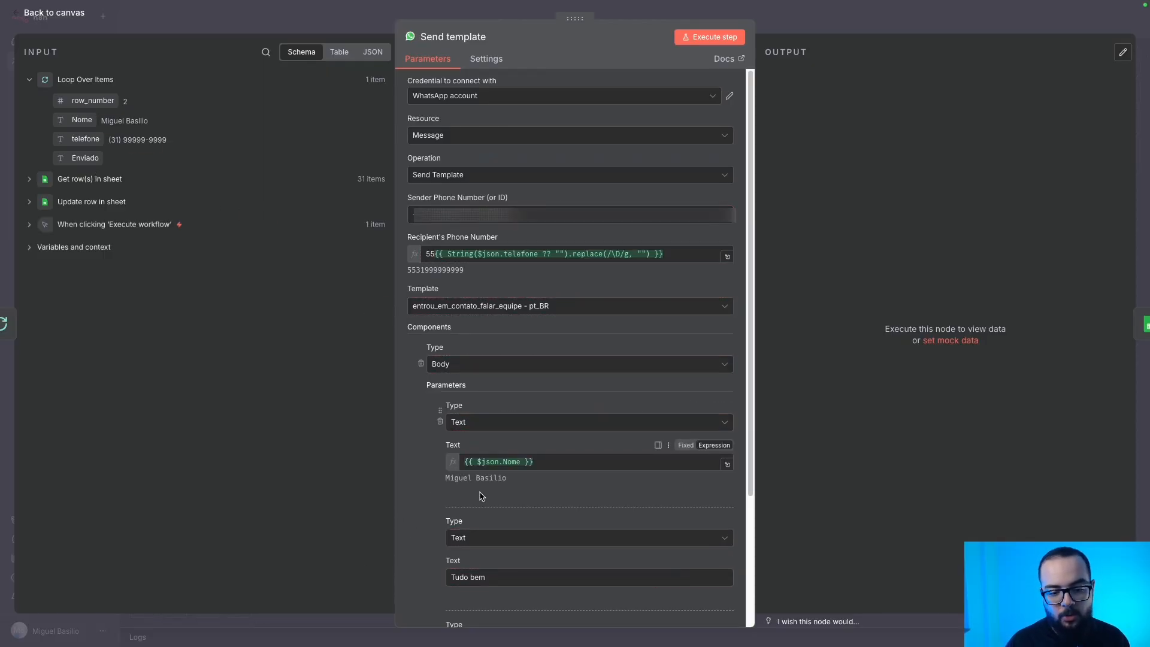
click(441, 538)
click(441, 537)
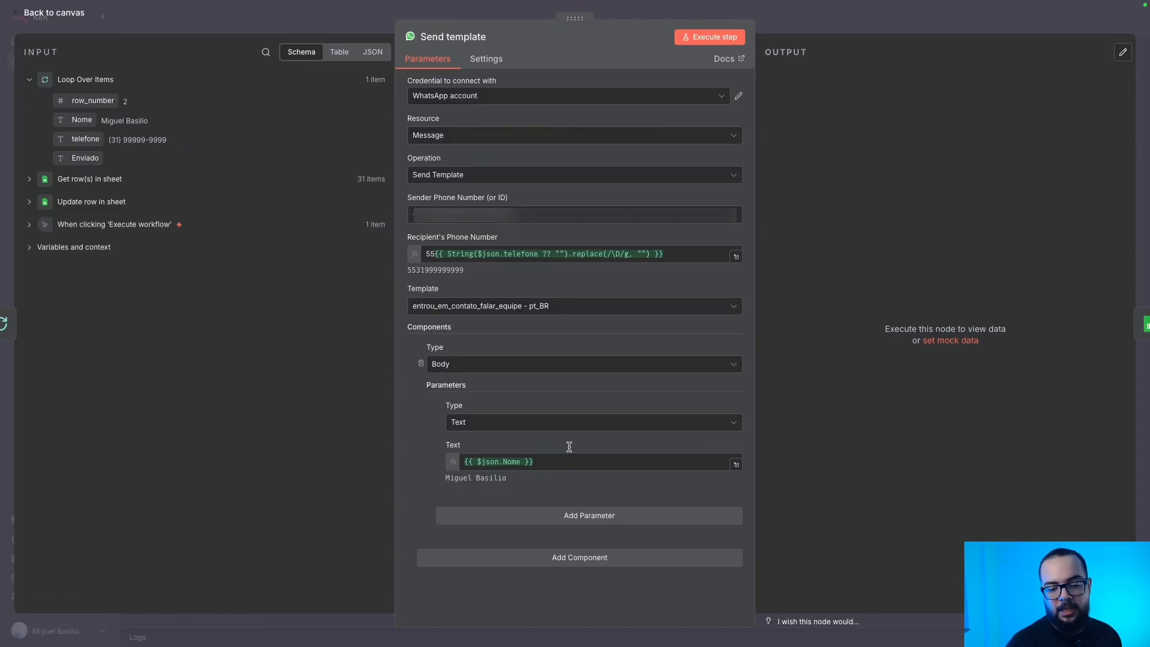
Convert the Nome expression to title case with .toTitleCase().
click(519, 462)
text(.to)
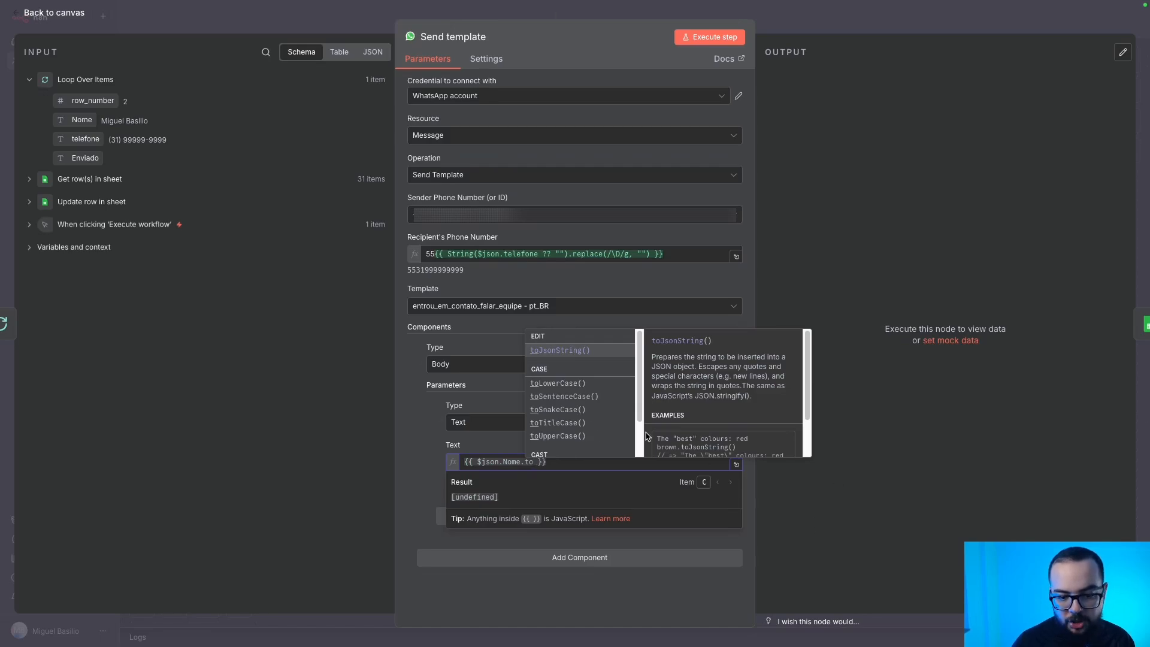
click(566, 423)
click(397, 479)
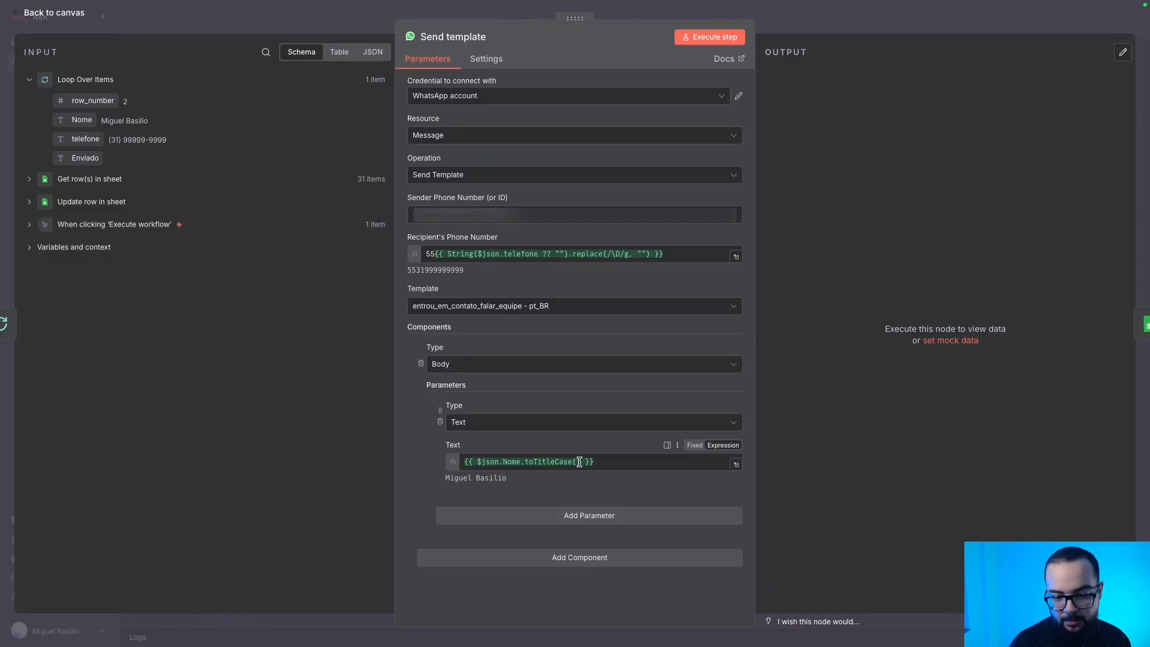
Try UpperCase() and LowerCase(), settle back on toTitleCase(), and save the workflow.
drag(580, 461, 536, 467)
text(UpperCase())
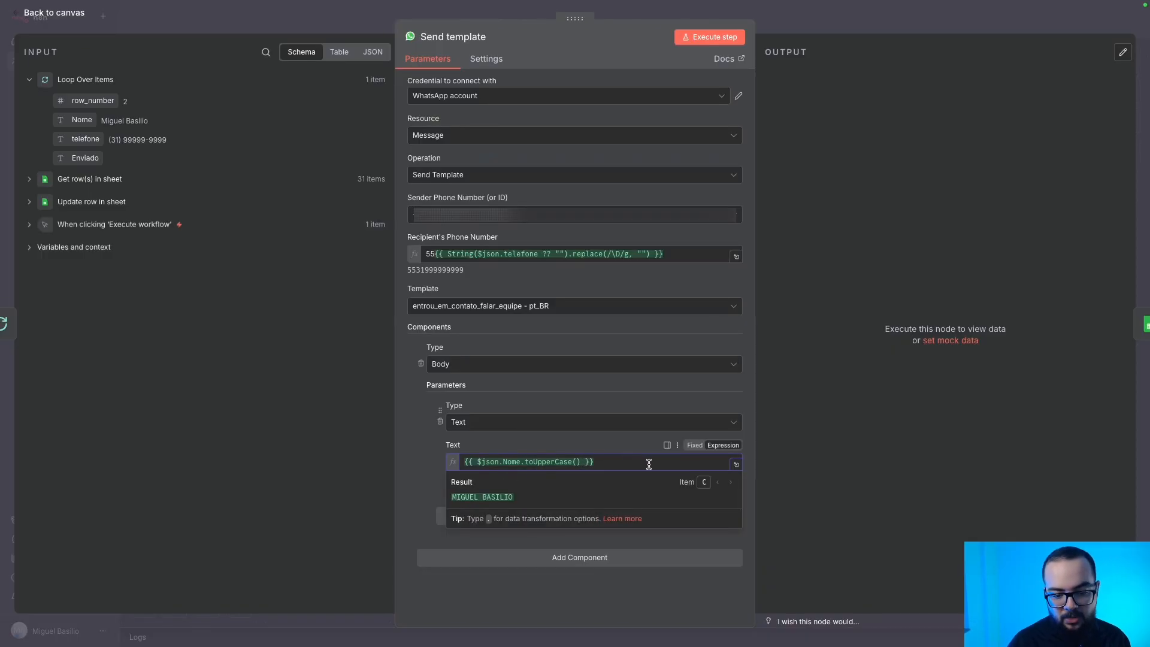
key(BackSpace)
key(BackSpace)
key(BackSpace)
key(BackSpace)
key(BackSpace)
key(BackSpace)
key(BackSpace)
key(BackSpace)
key(BackSpace)
key(BackSpace)
key(BackSpace)
text(LowerCase())
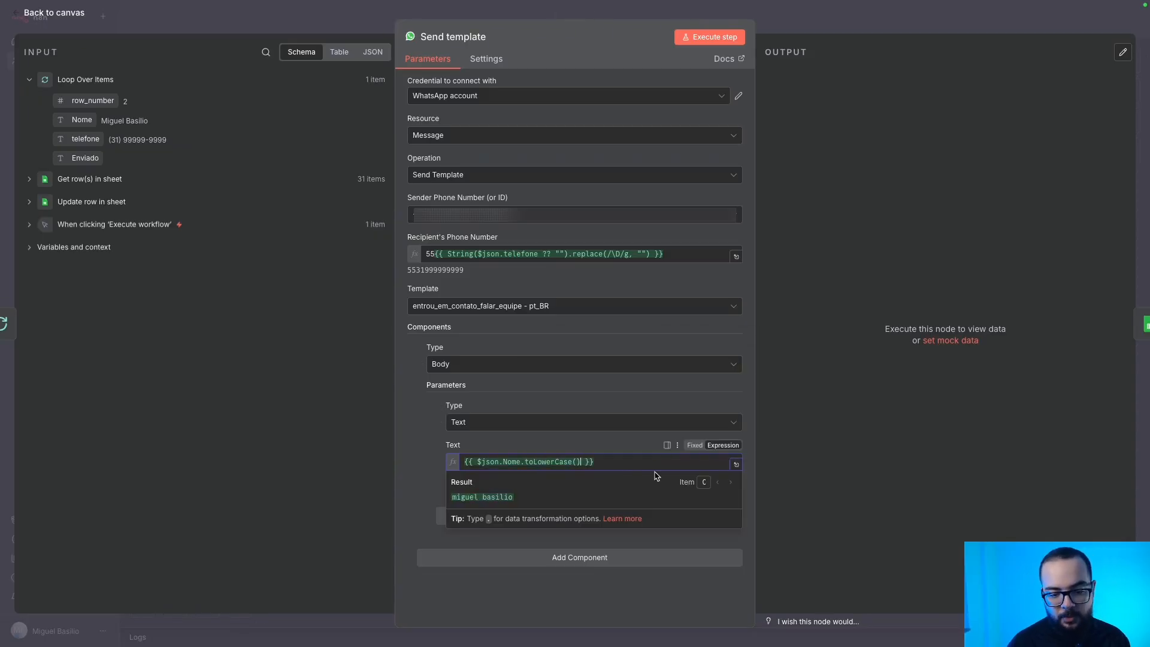
key(BackSpace)
key(BackSpace)
key(BackSpace)
key(BackSpace)
key(BackSpace)
key(BackSpace)
key(BackSpace)
key(BackSpace)
key(BackSpace)
key(BackSpace)
key(BackSpace)
text(l)
key(BackSpace)
text(TitleCase())
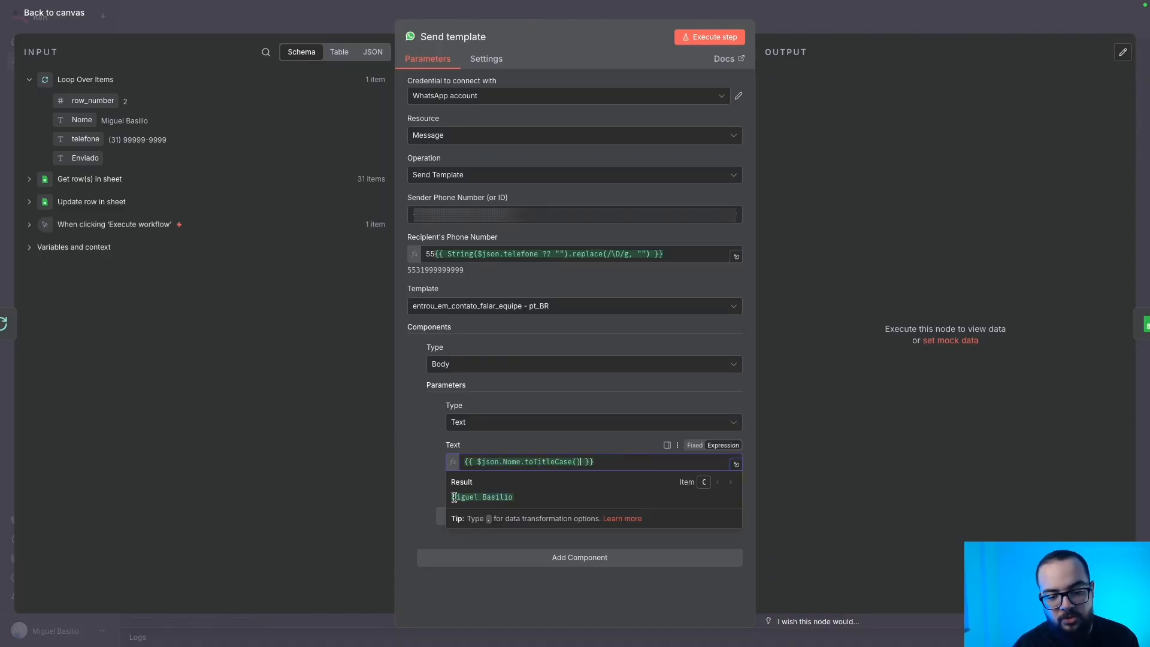
click(435, 434)
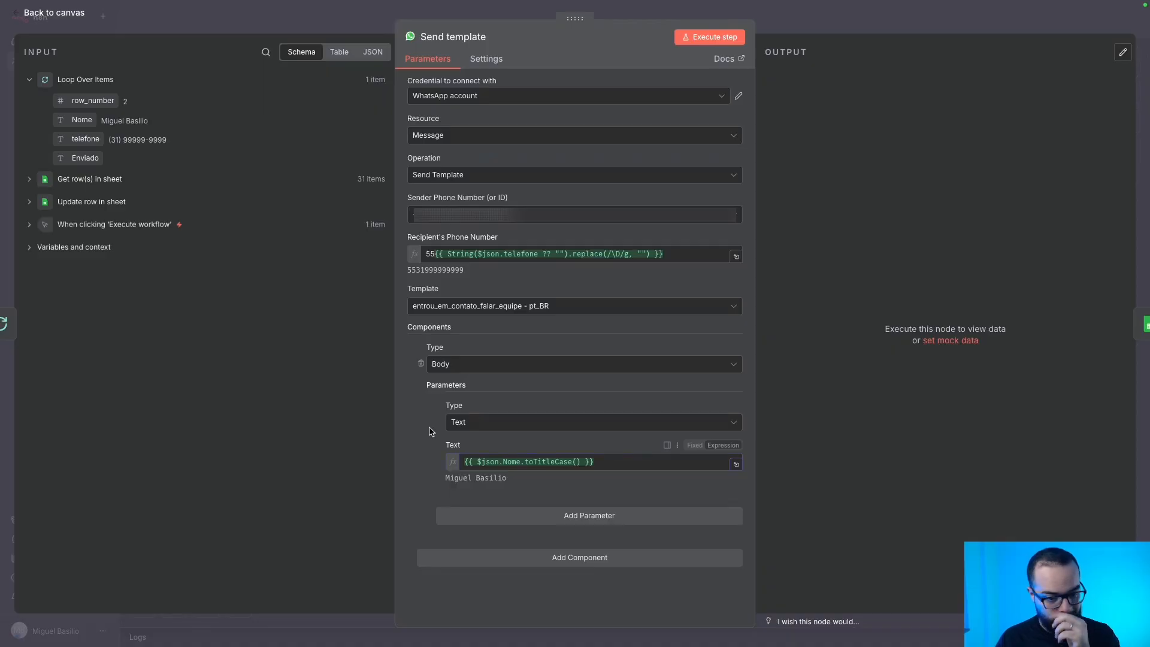
click(67, 20)
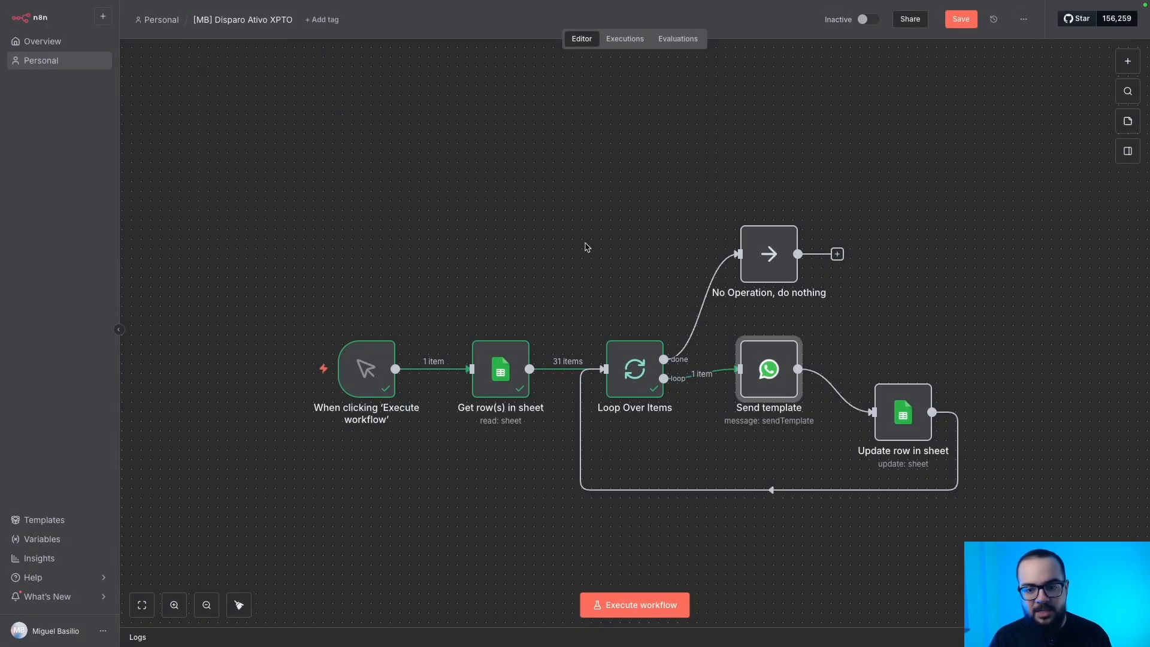
click(960, 19)
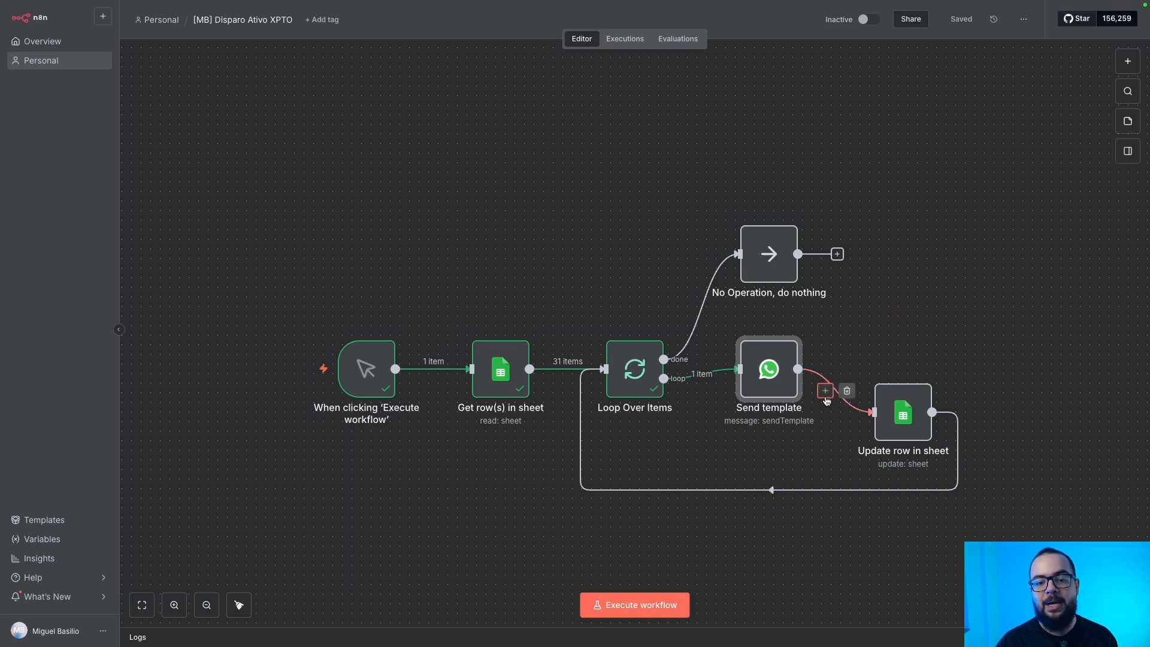
Add a Webhook trigger showing the Production URL, with HTTP Method set to POST.
click(826, 392)
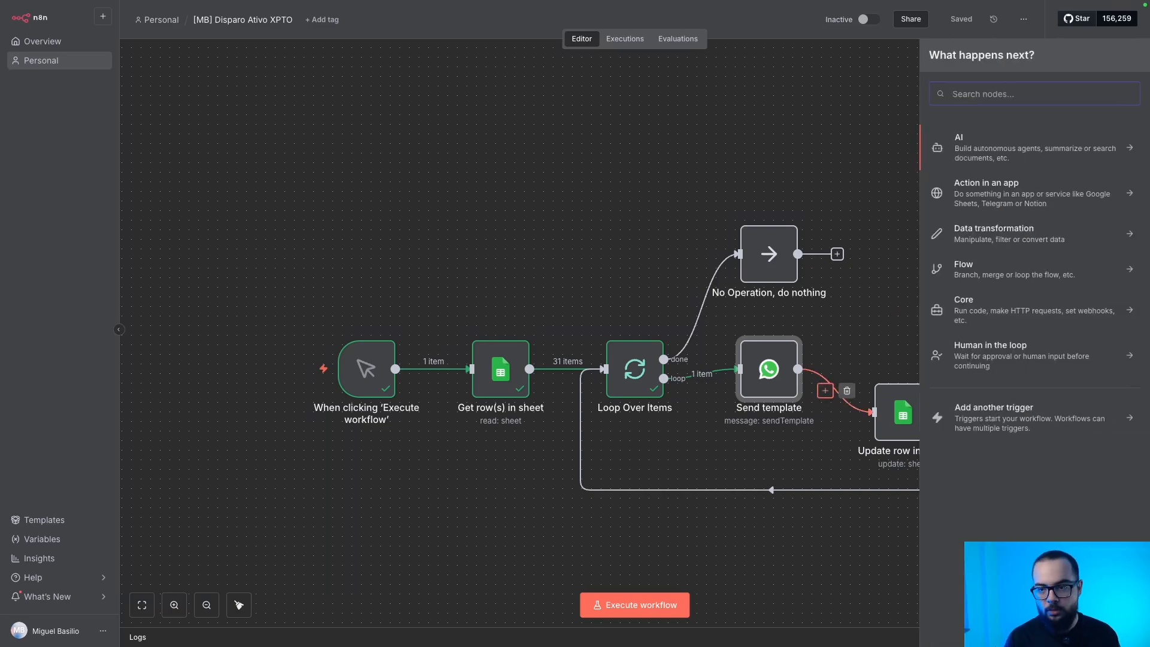
text(web)
key(Return)
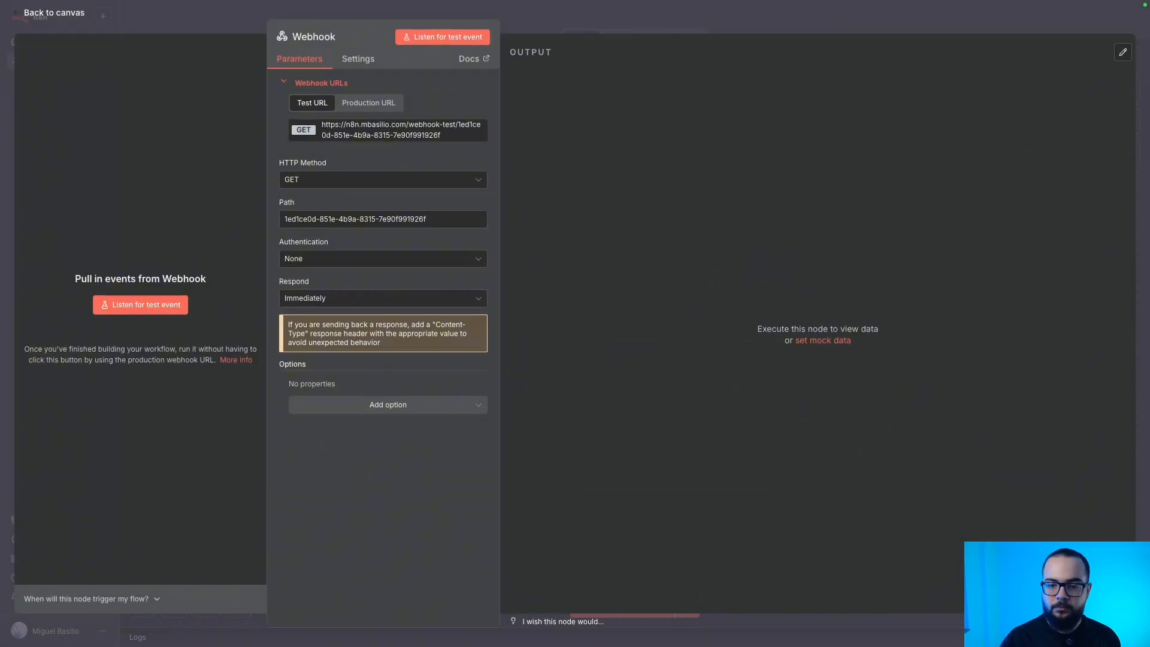
click(374, 105)
click(317, 180)
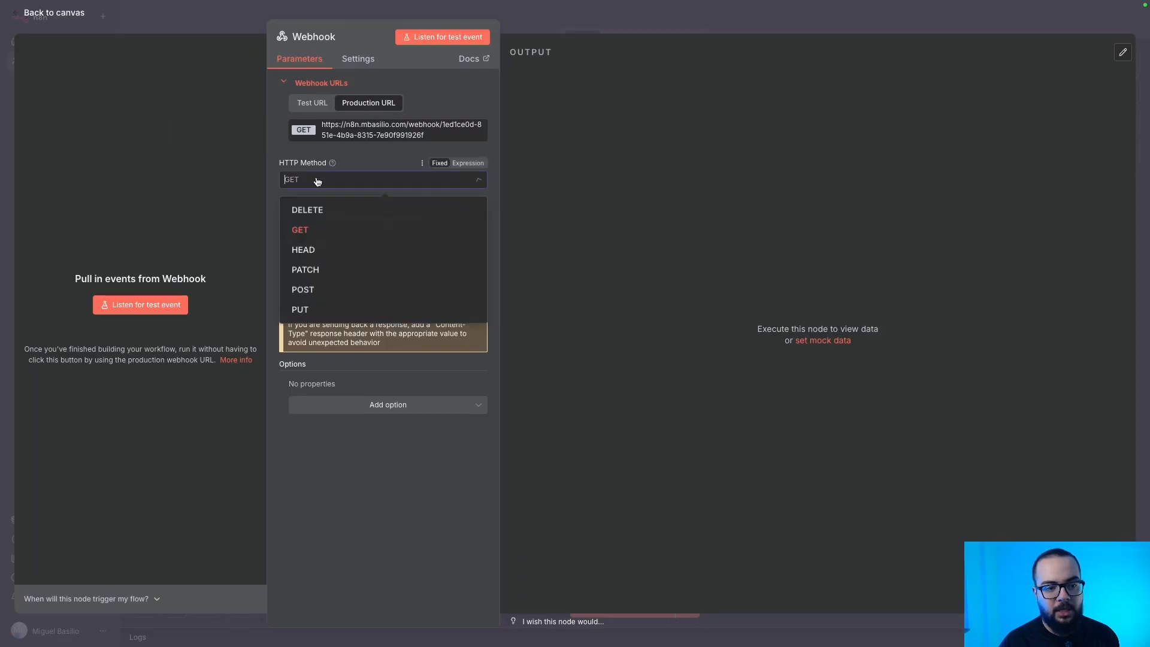
click(308, 291)
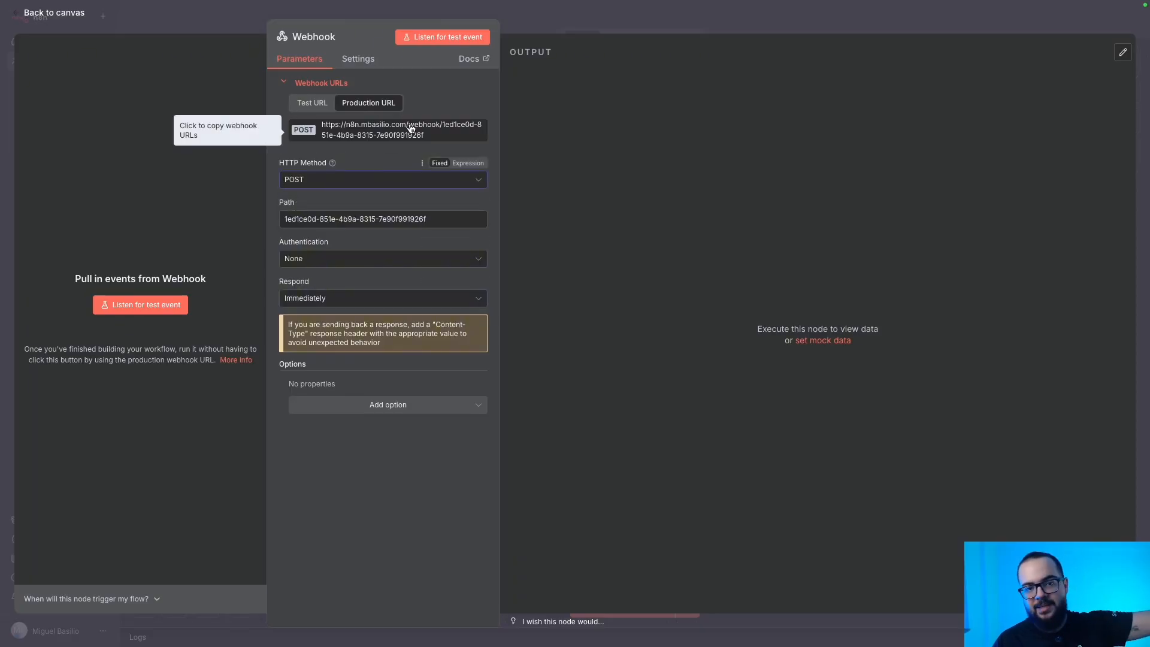
Place the Webhook node on the canvas, set apart below the main sheet-loop flow.
click(153, 30)
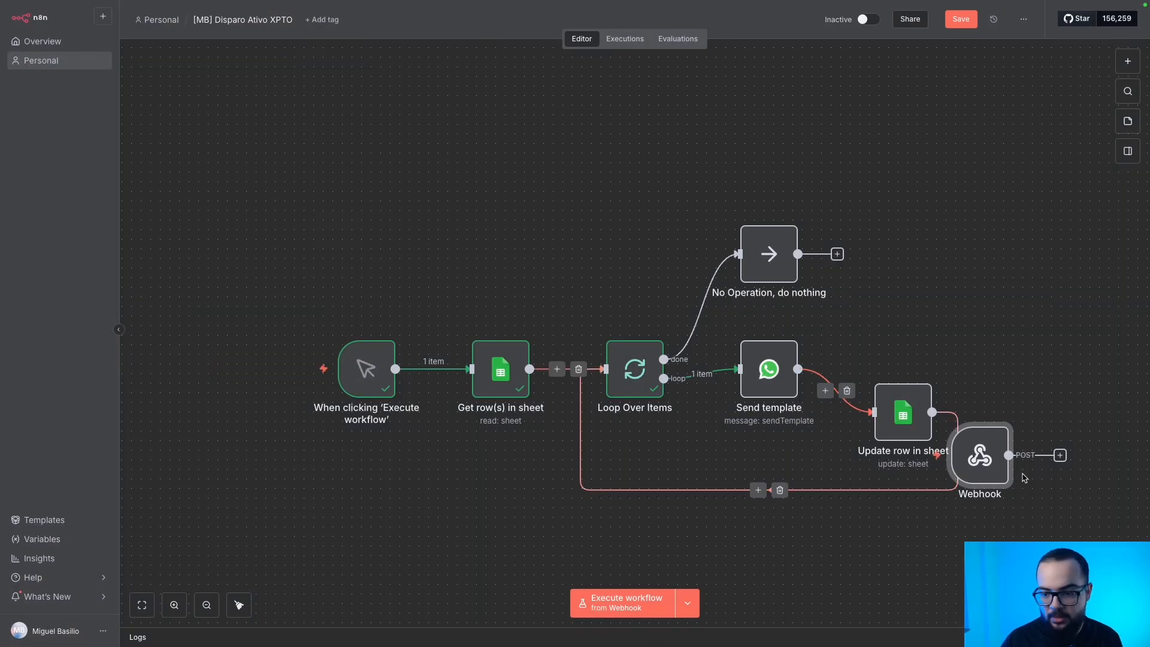
drag(983, 462, 419, 524)
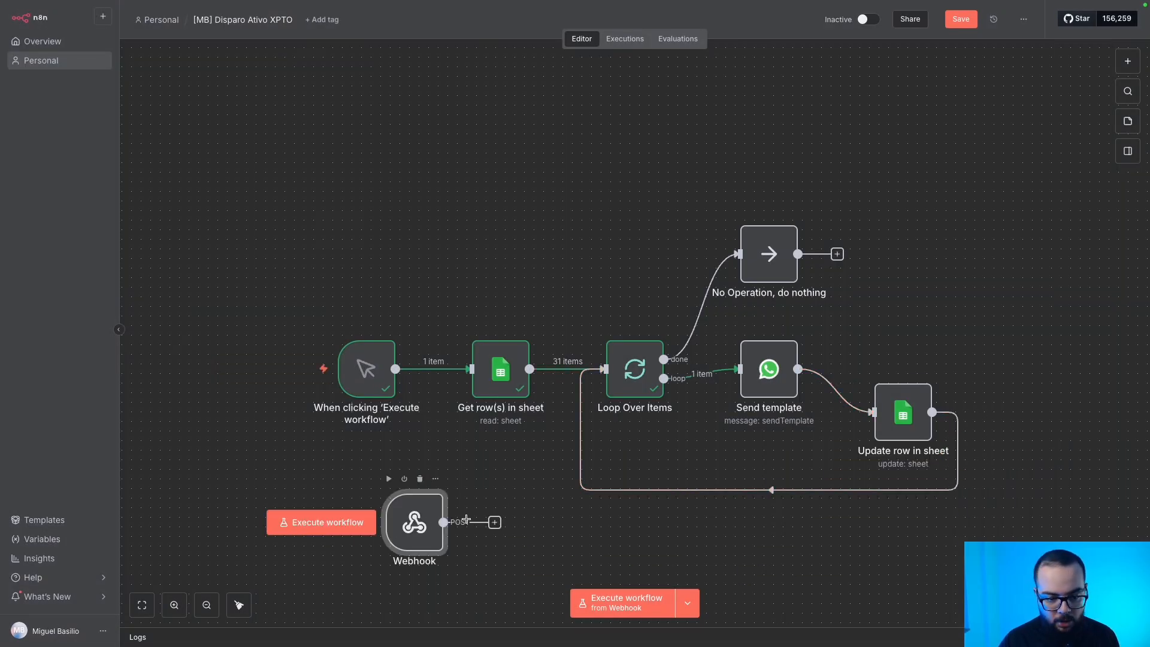
drag(494, 523, 604, 371)
drag(415, 522, 347, 493)
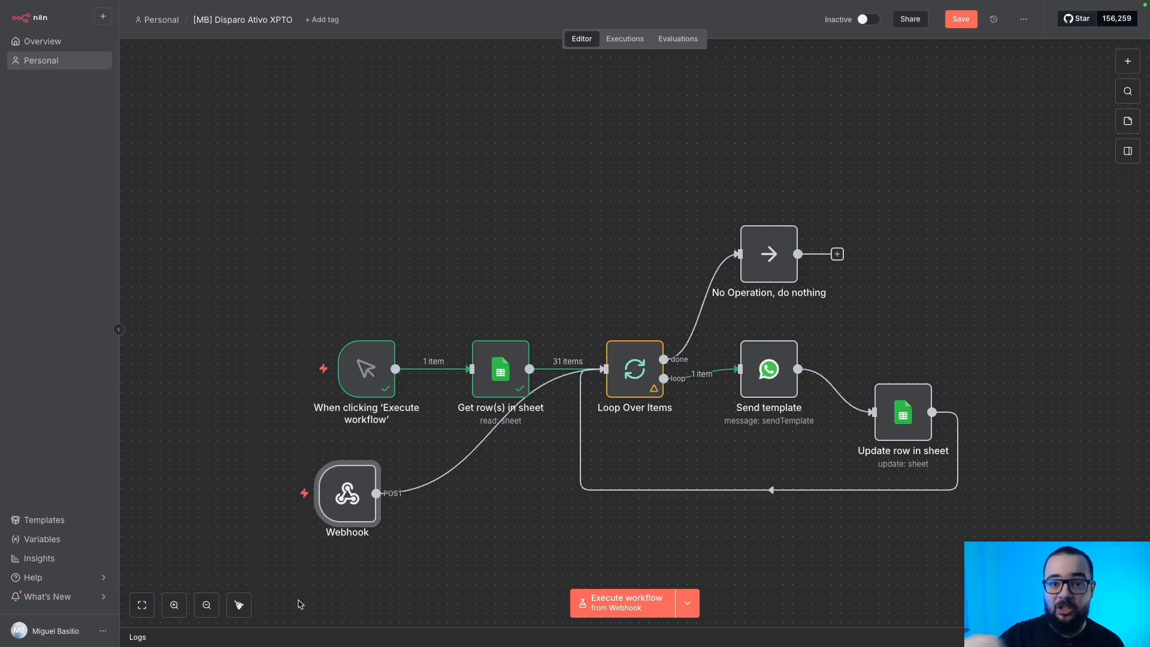
scroll(300, 604, left, 1)
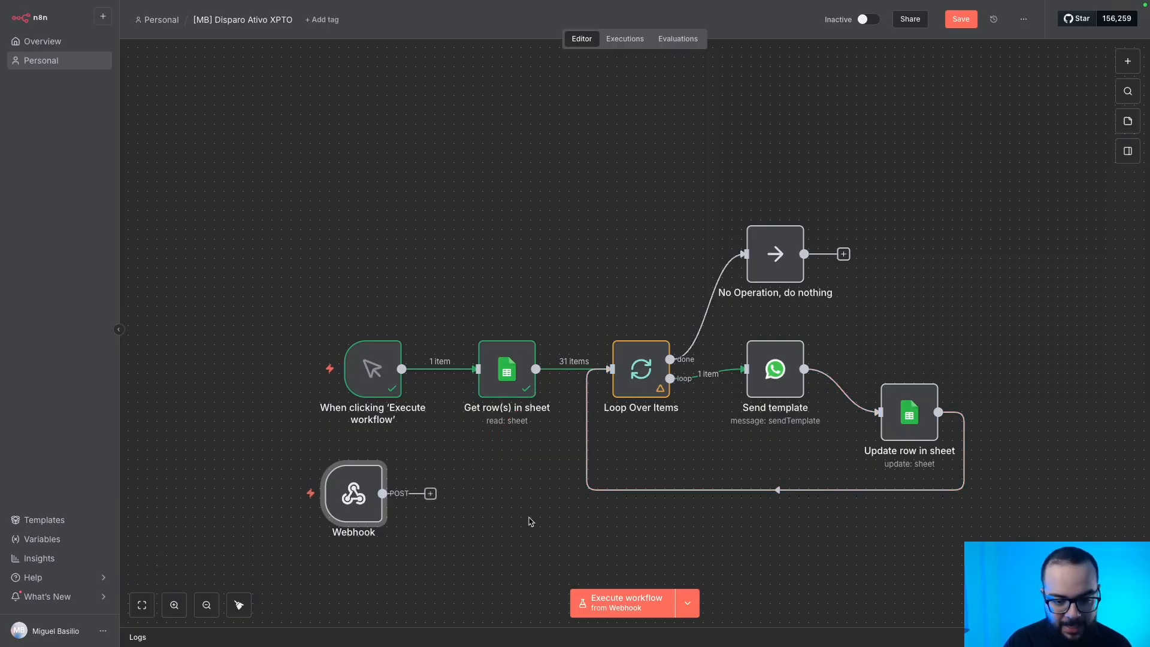
scroll(529, 521, down, 5)
drag(351, 256, 370, 400)
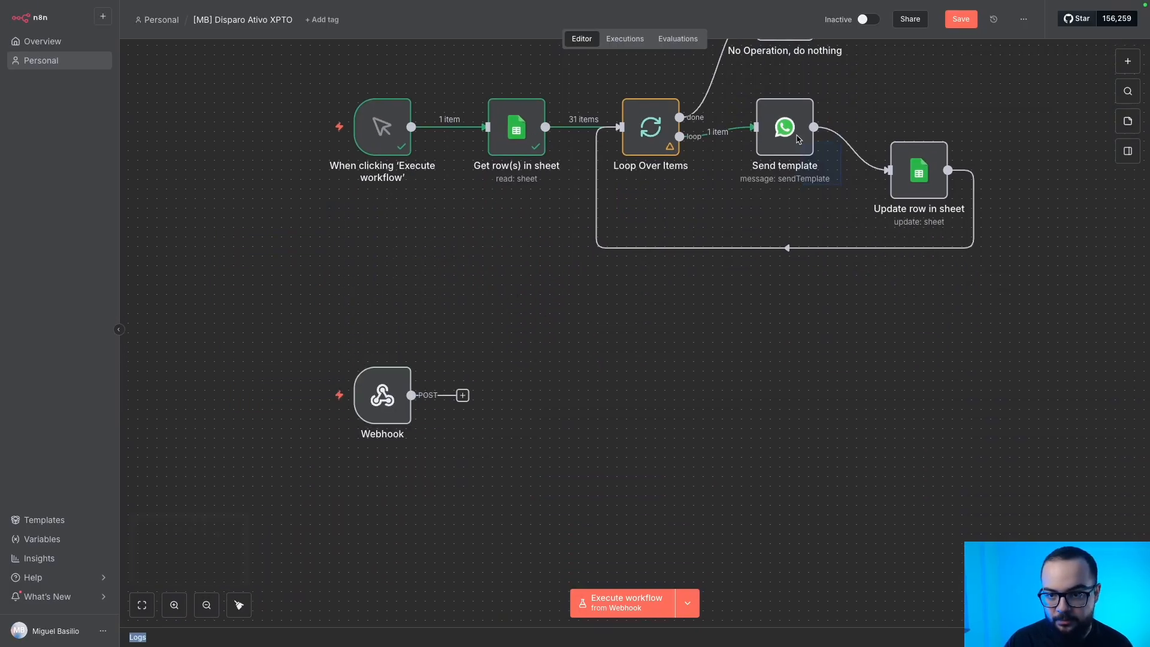
Duplicate Send template and connect the copy, Send template1, after the Webhook.
key(ctrl+d)
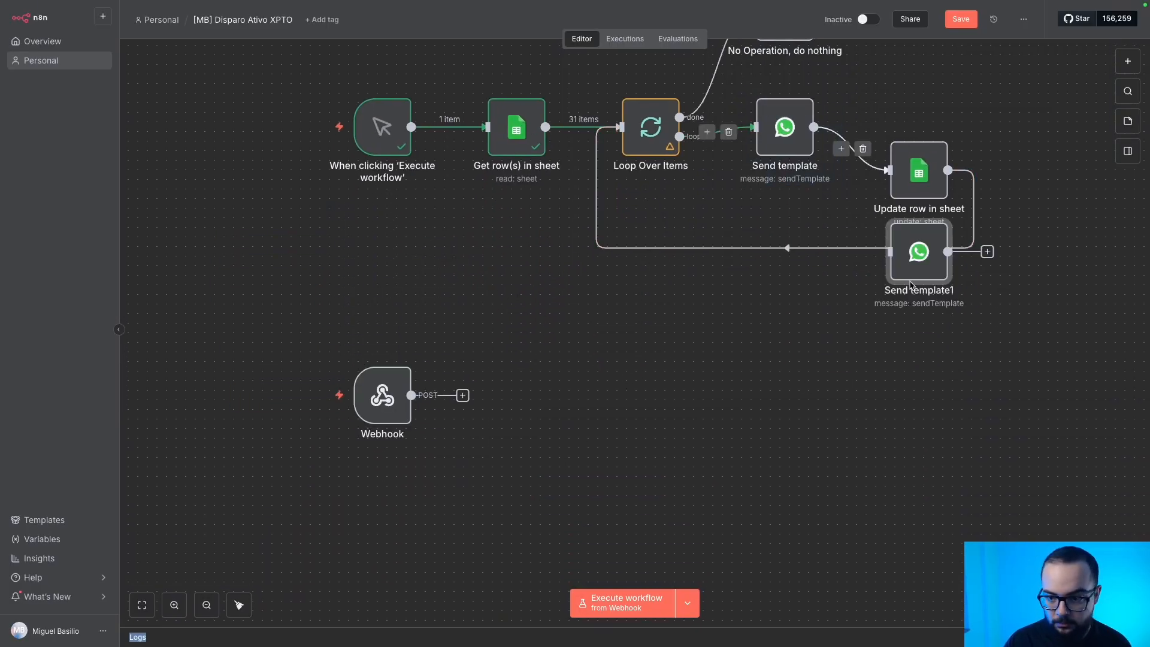
drag(913, 286, 599, 420)
drag(464, 396, 575, 388)
drag(608, 391, 561, 400)
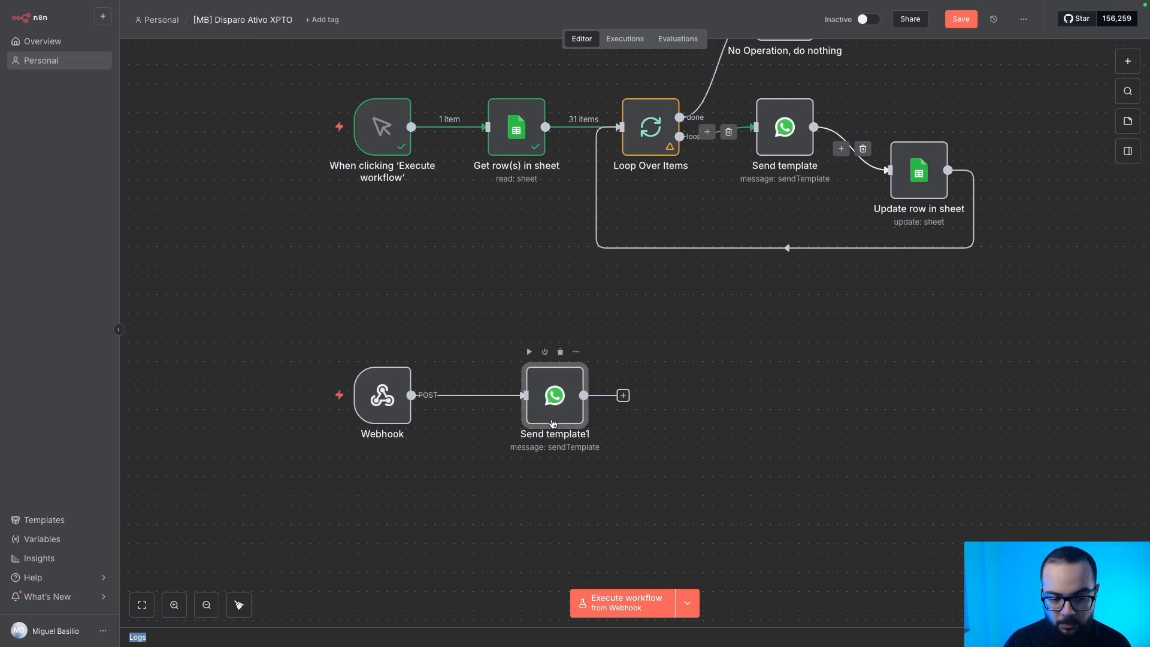
Tidy up the layout, save, and shift Send template1 right to make room.
click(239, 605)
drag(905, 537, 880, 419)
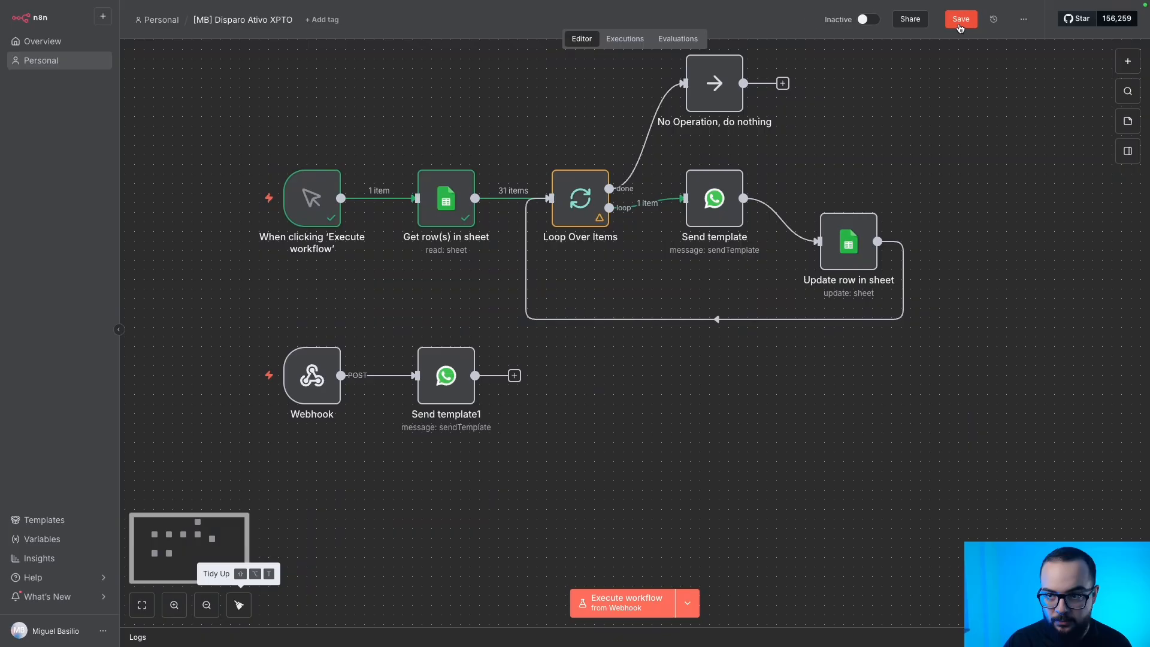
key(ctrl+s)
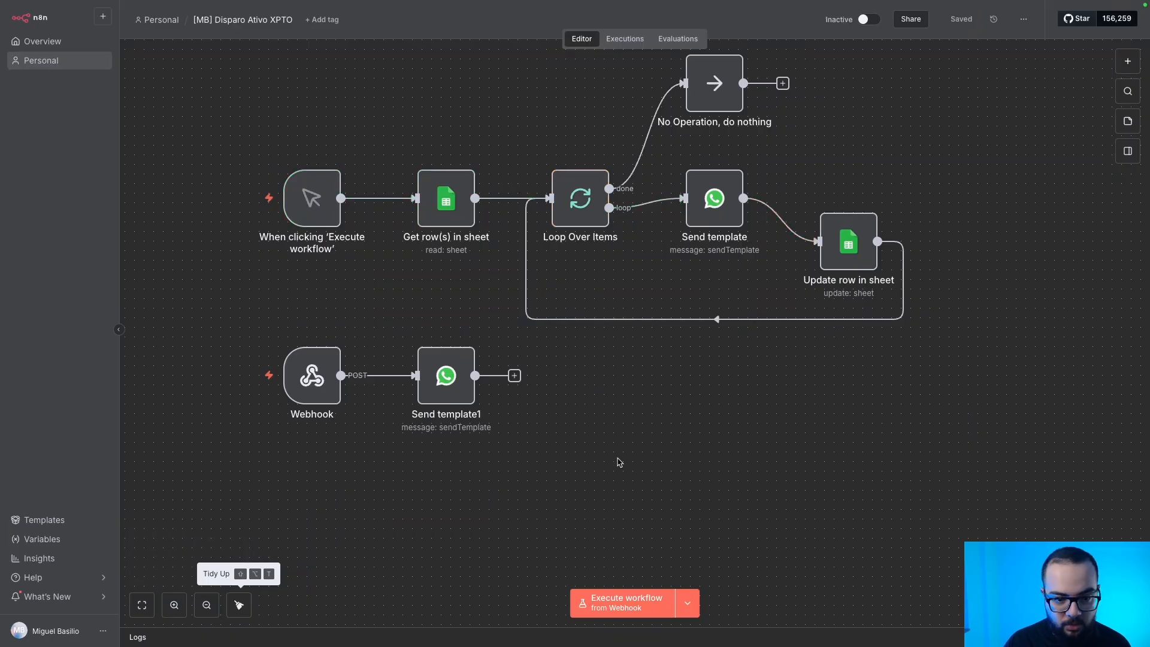
scroll(619, 462, up, 2)
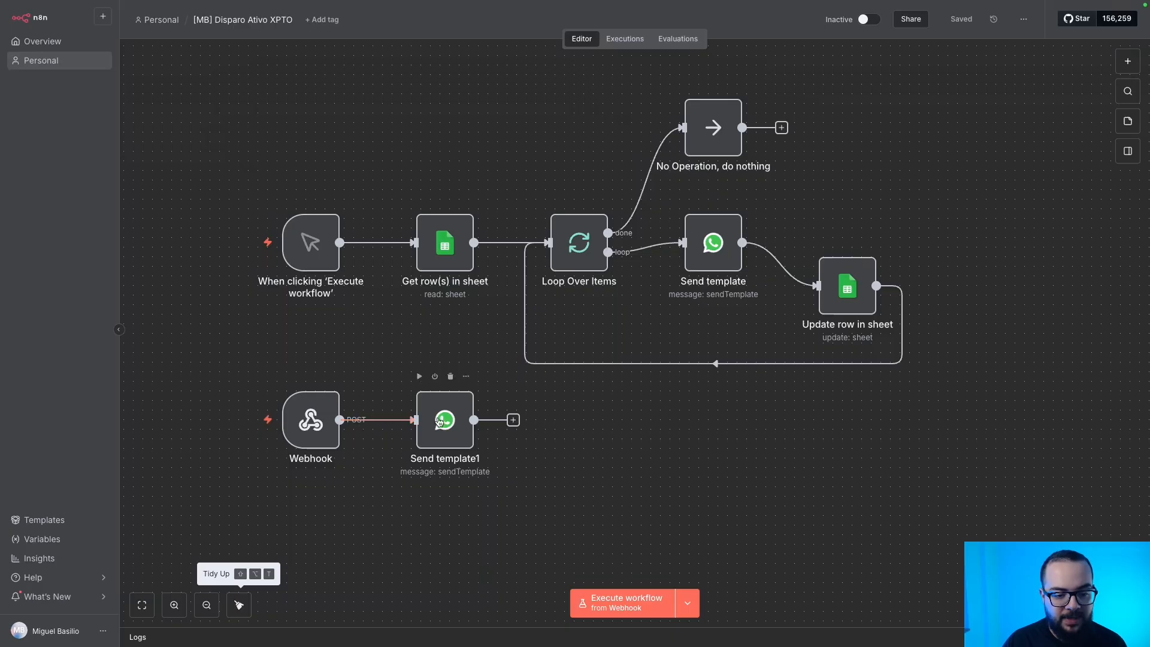
drag(439, 421, 535, 426)
Insert an Edit Fields node between the Webhook and Send template1.
click(414, 423)
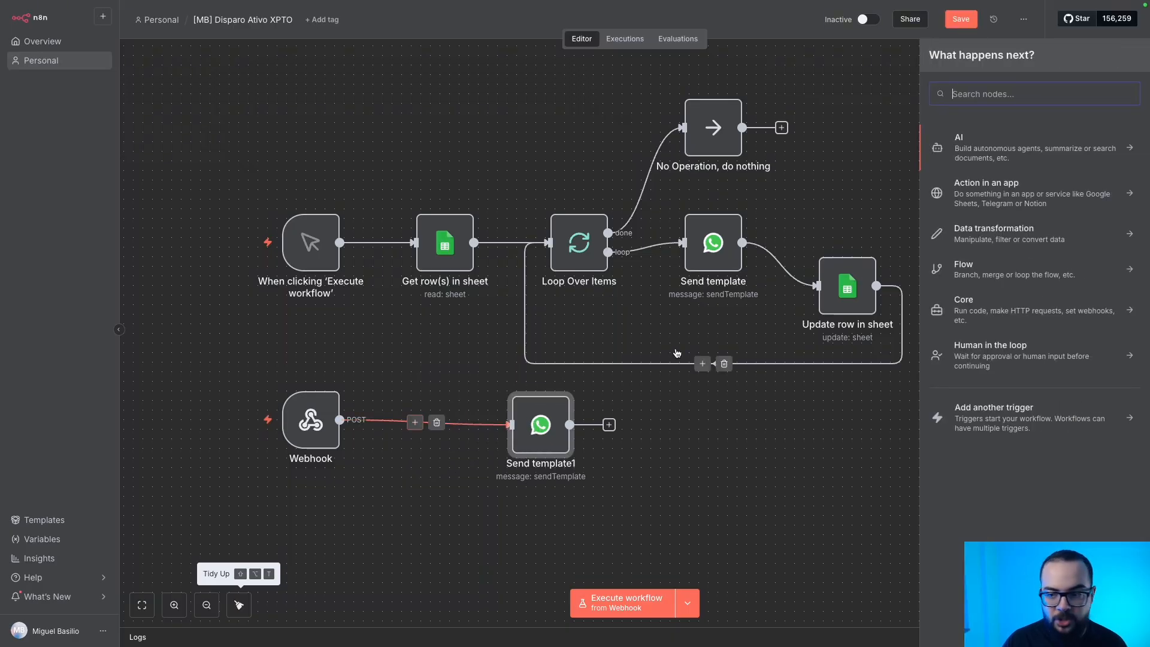
text(ed)
key(Down)
key(Down)
key(Return)
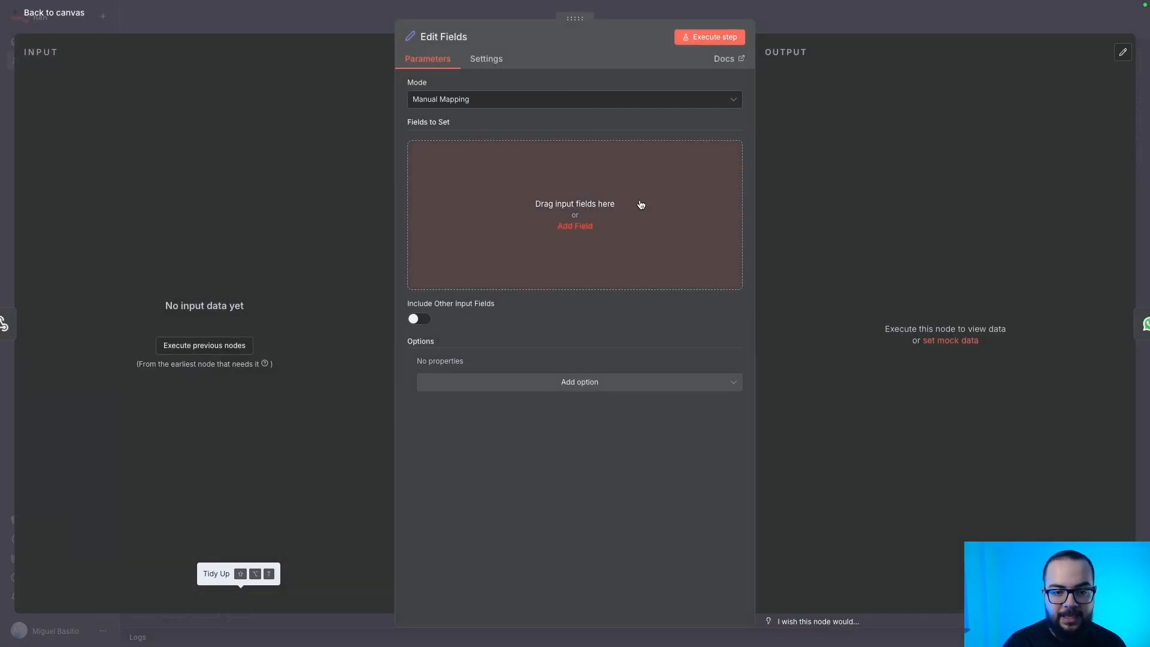
Add fields nome, dado1 and dado2 to Edit Fields, then return to the canvas.
click(505, 174)
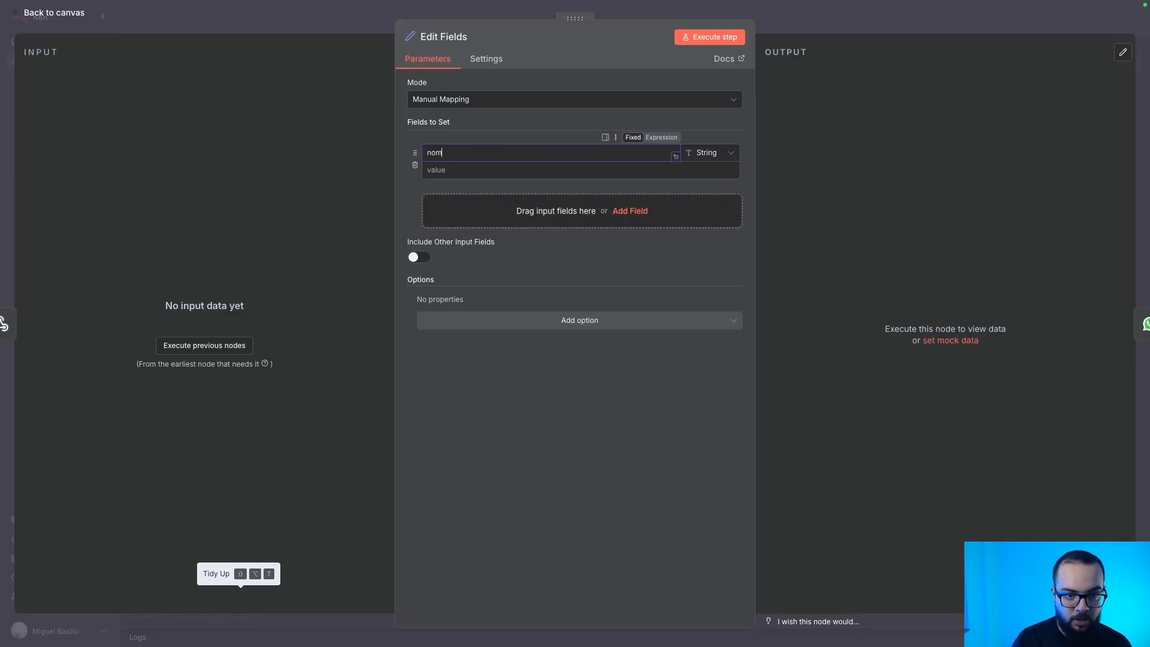
click(464, 204)
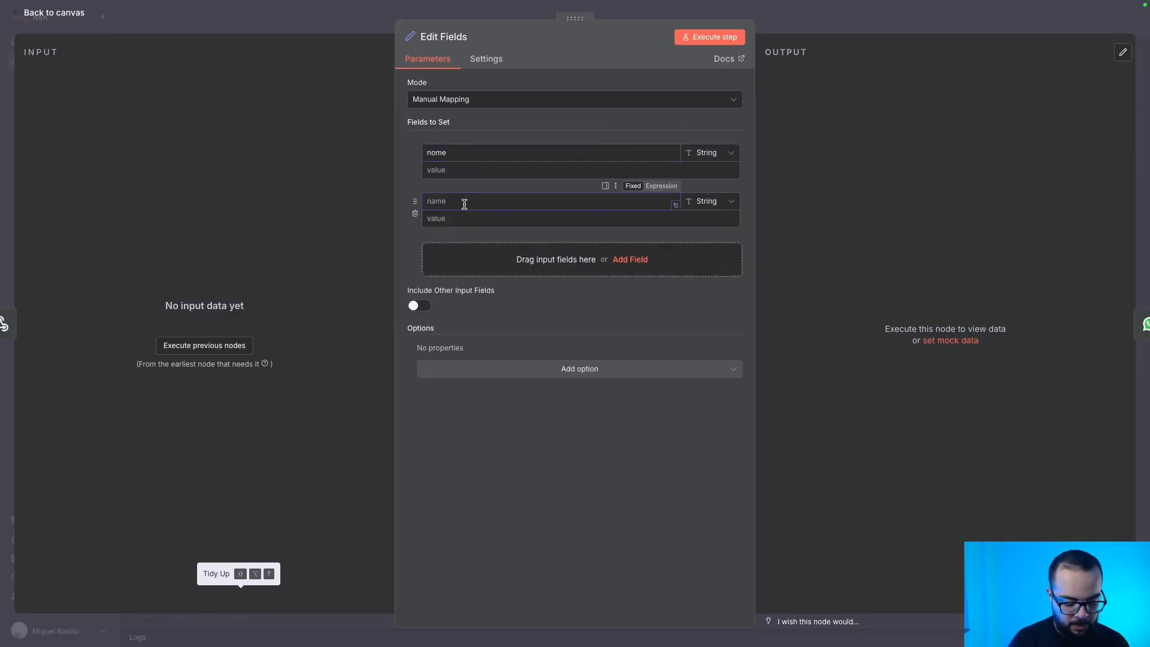
text(dado1)
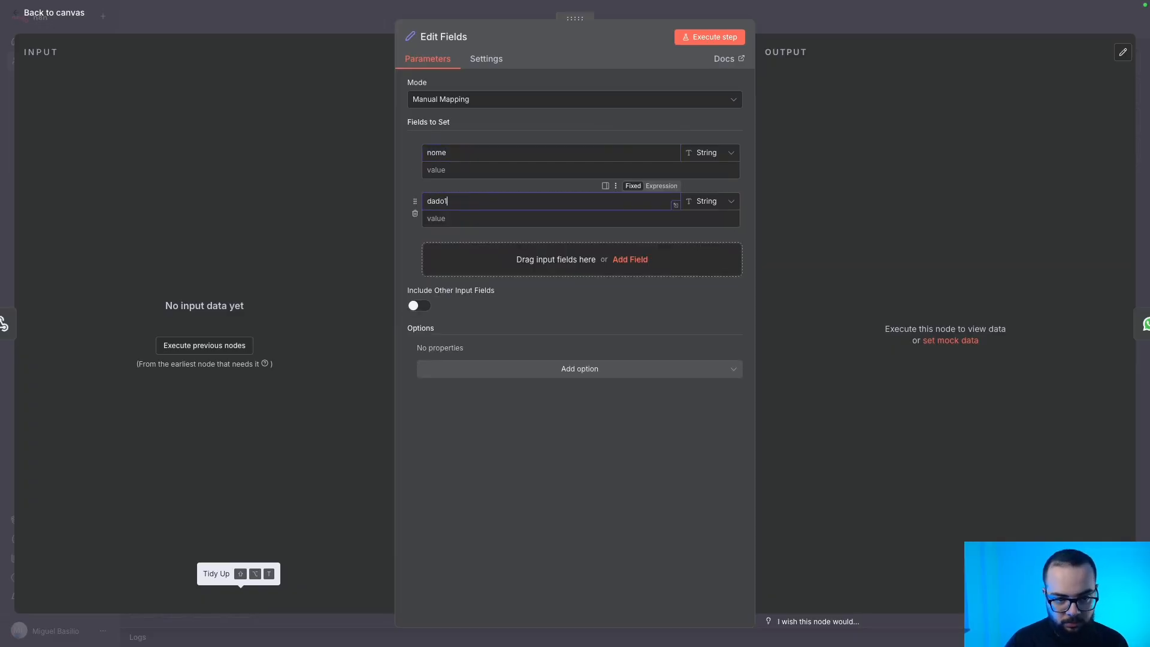
click(560, 269)
text(dado2)
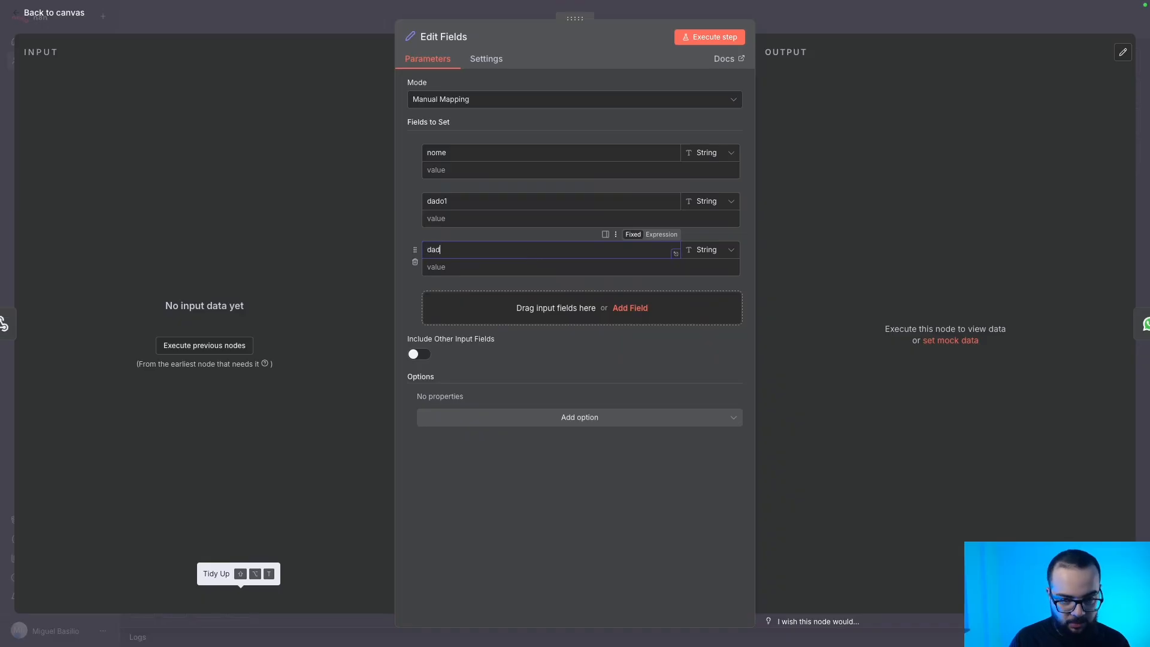
click(348, 32)
double_click(665, 424)
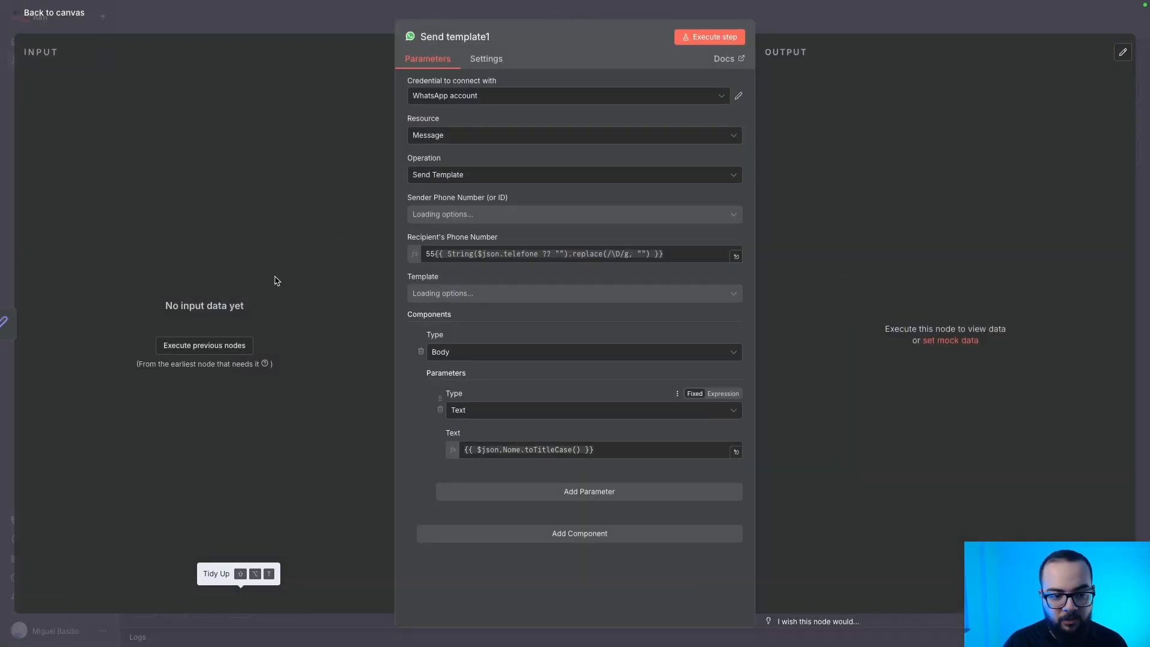
click(77, 16)
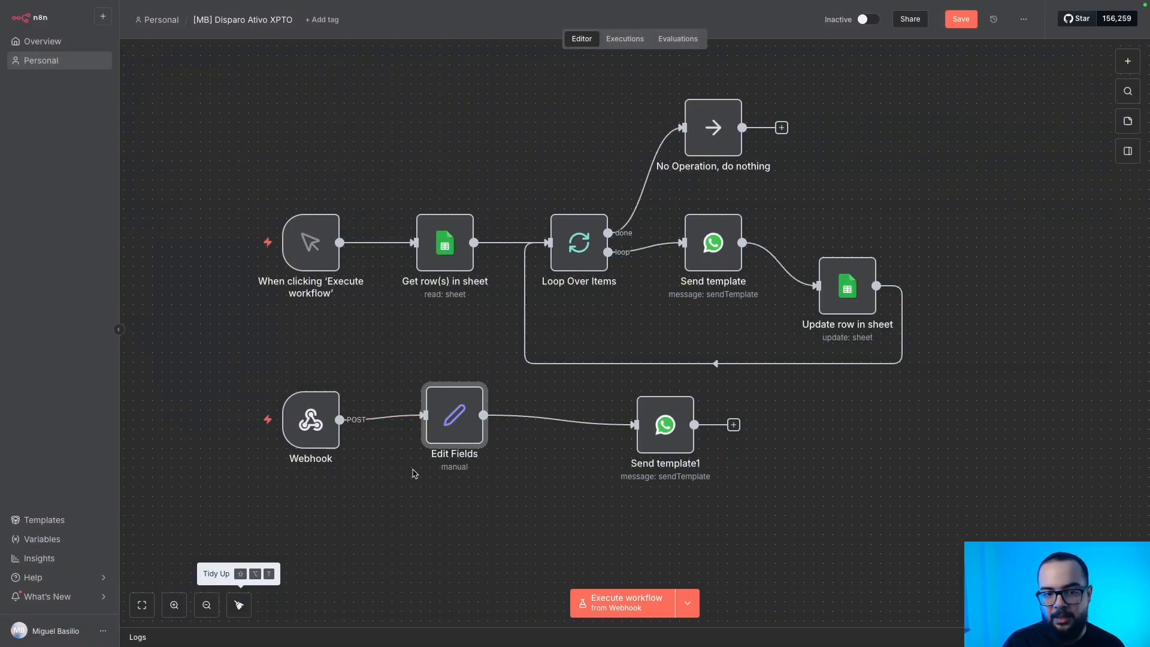
Temporarily wire the manual trigger to Edit Fields and run the workflow for test data.
drag(441, 435, 441, 444)
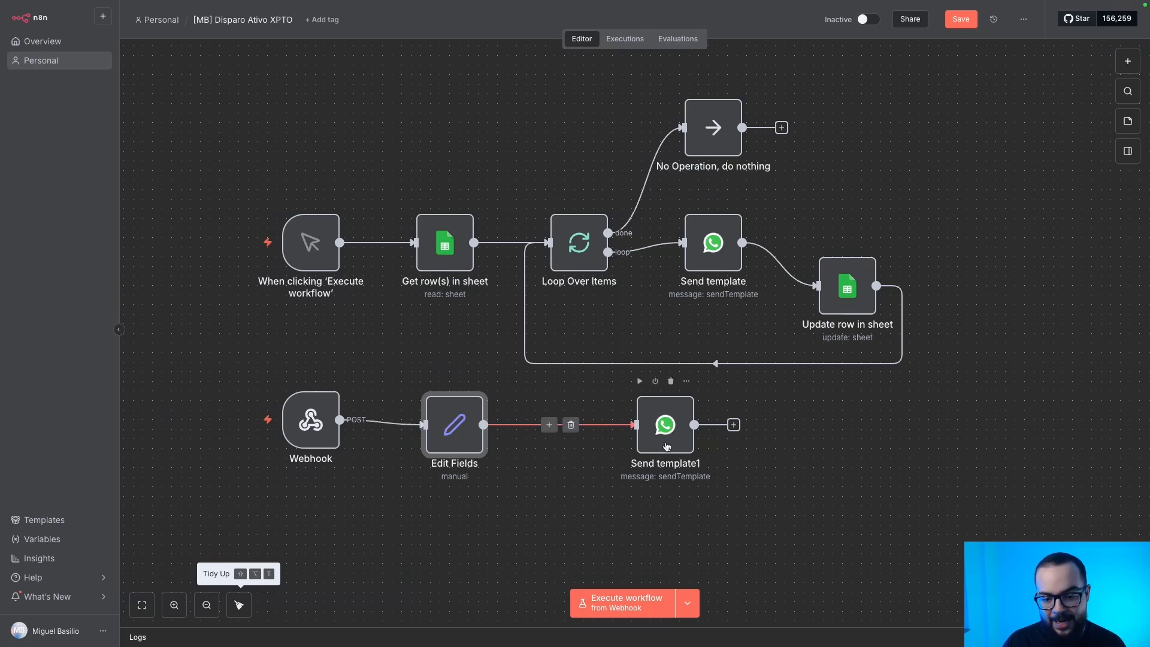
click(393, 423)
drag(321, 417, 168, 305)
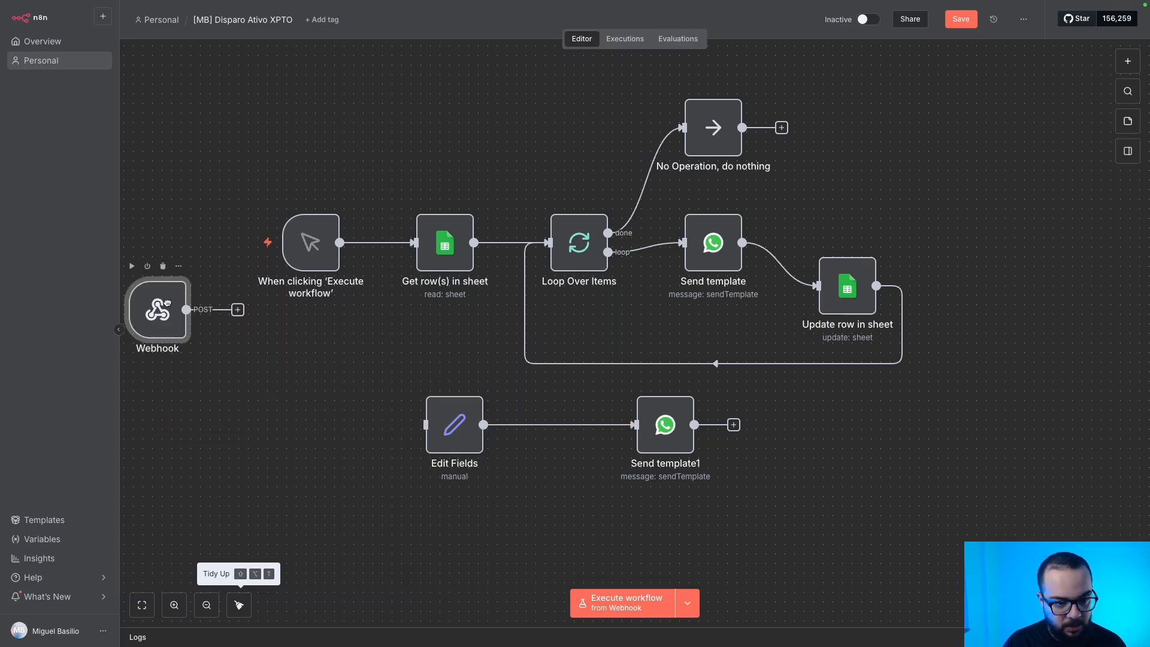
click(389, 243)
drag(379, 244, 427, 426)
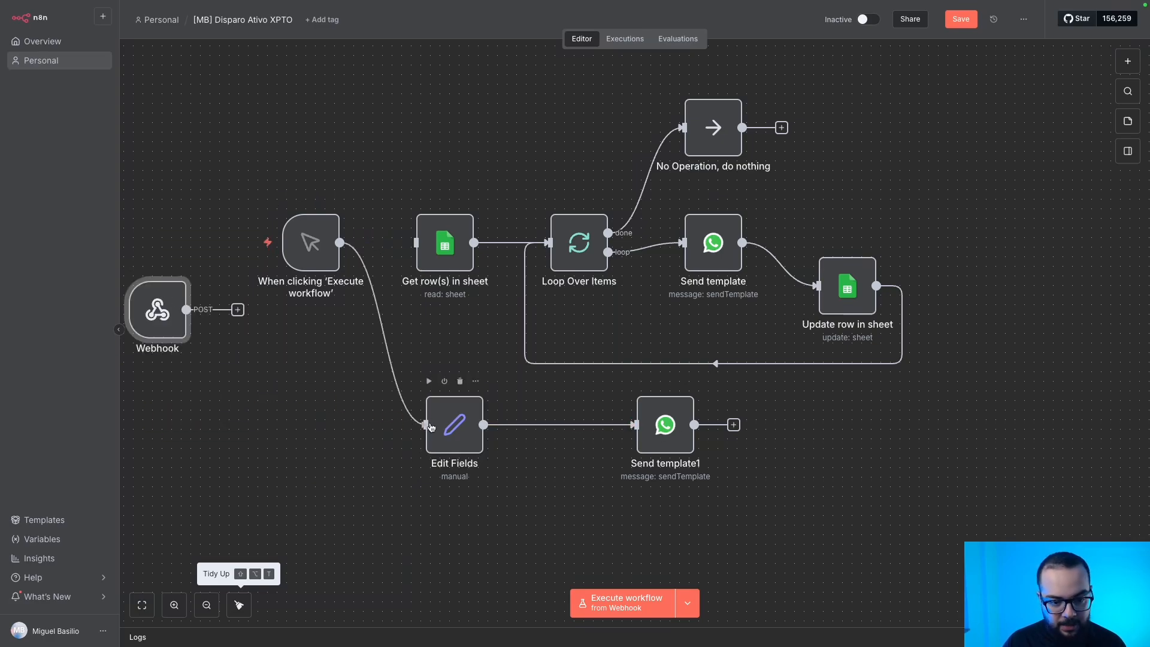
click(429, 382)
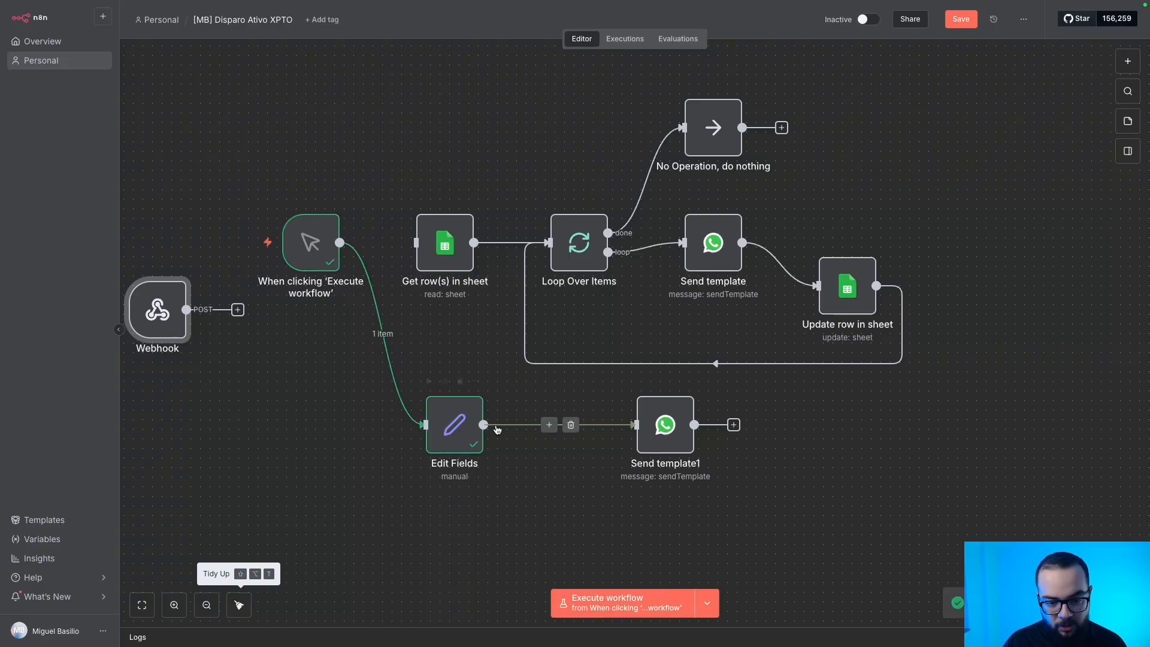
Restore the trigger's Get row(s) link, connect Webhook to Edit Fields, and open Send template1.
key(ctrl+z)
key(ctrl+z)
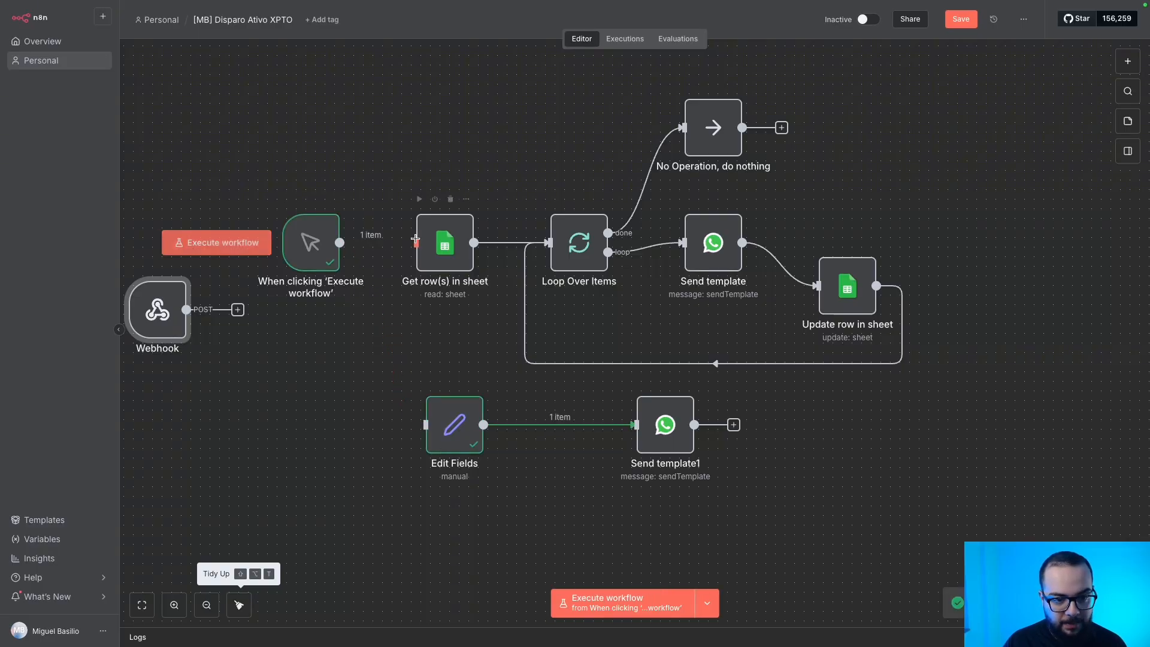
drag(238, 310, 425, 425)
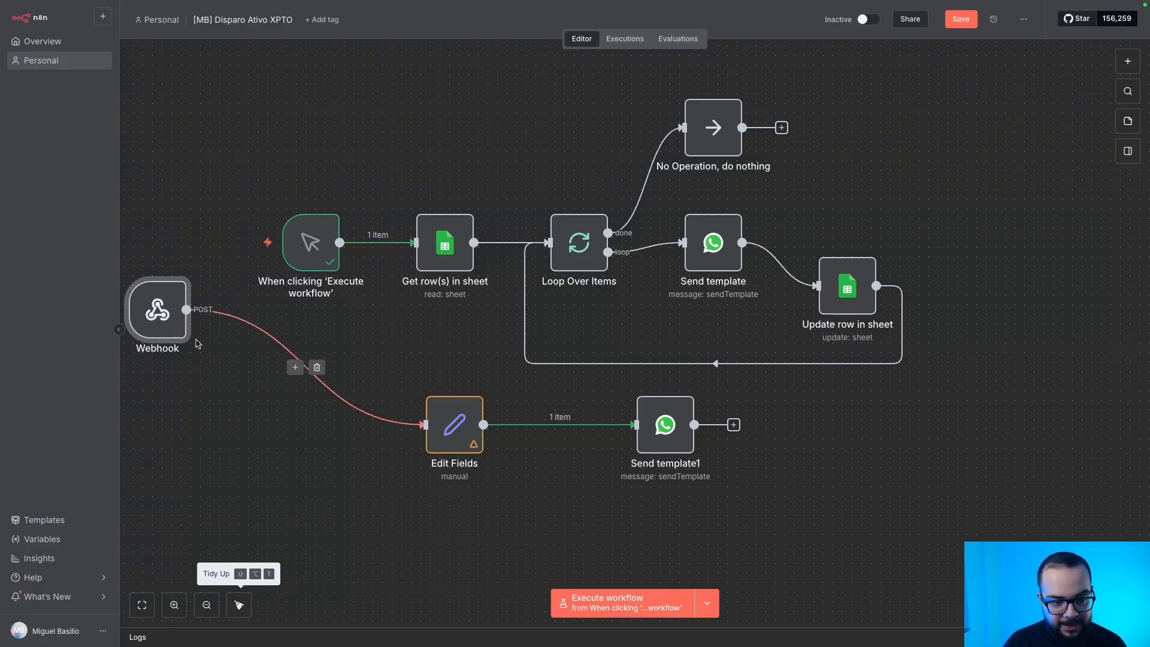
drag(153, 303, 268, 389)
double_click(665, 425)
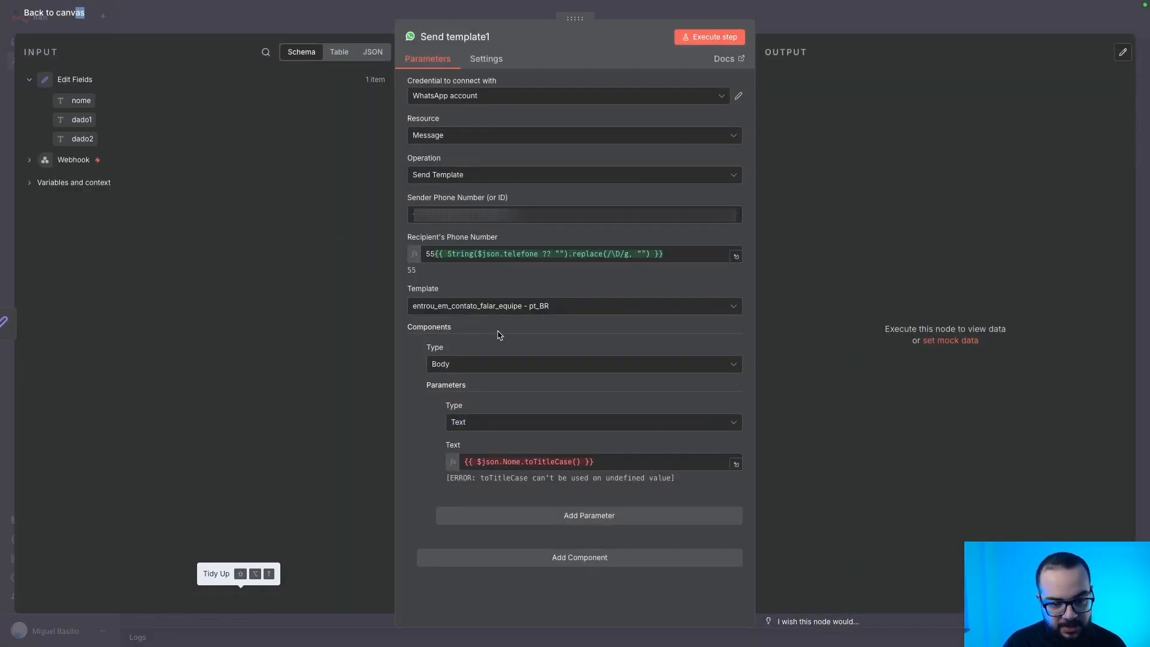
Set Send template1's message text to {{ $json.nome }} and append {{ $json.dado1 }} to the phone number.
drag(82, 100, 464, 463)
click(593, 464)
key(BackSpace)
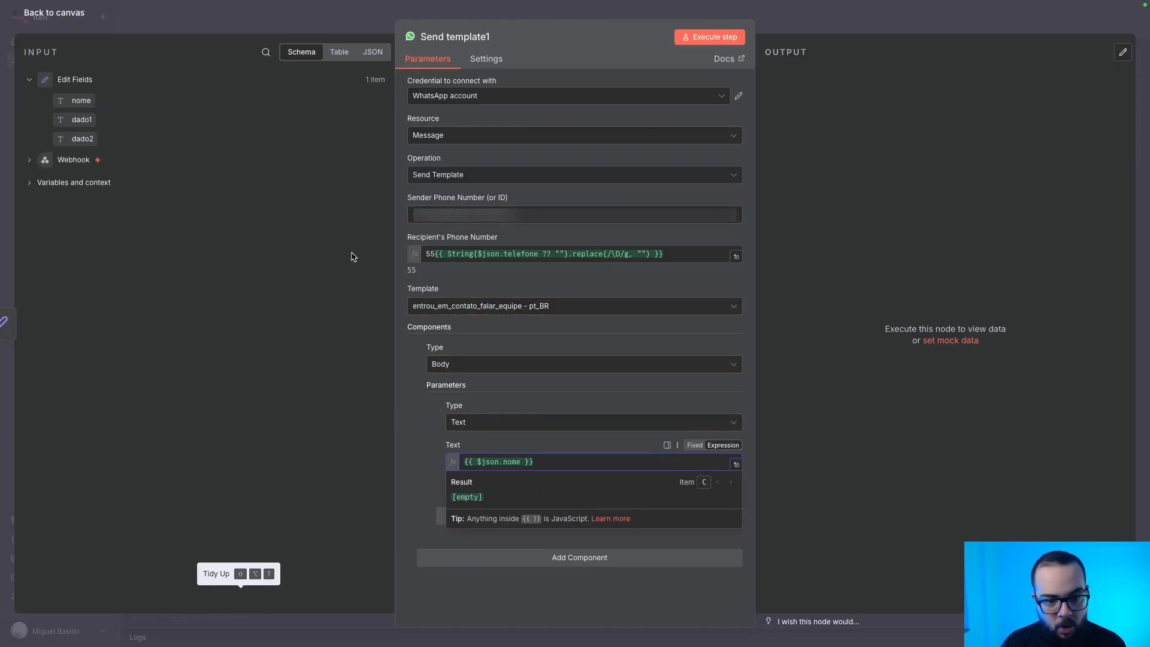
drag(72, 118, 577, 261)
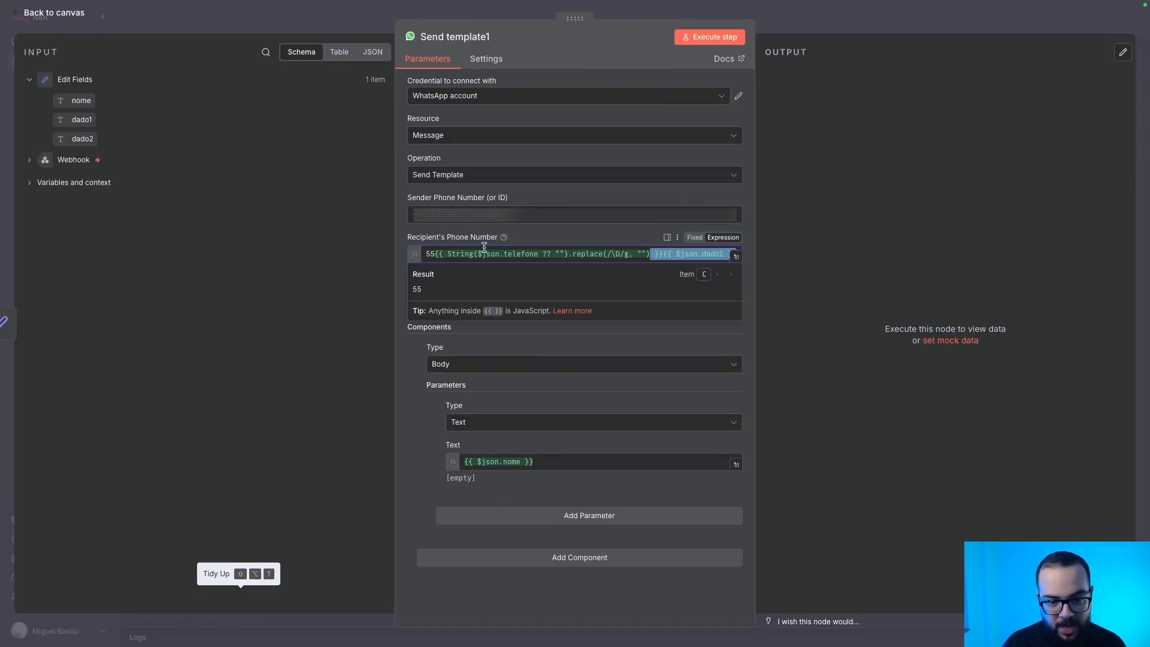
click(656, 253)
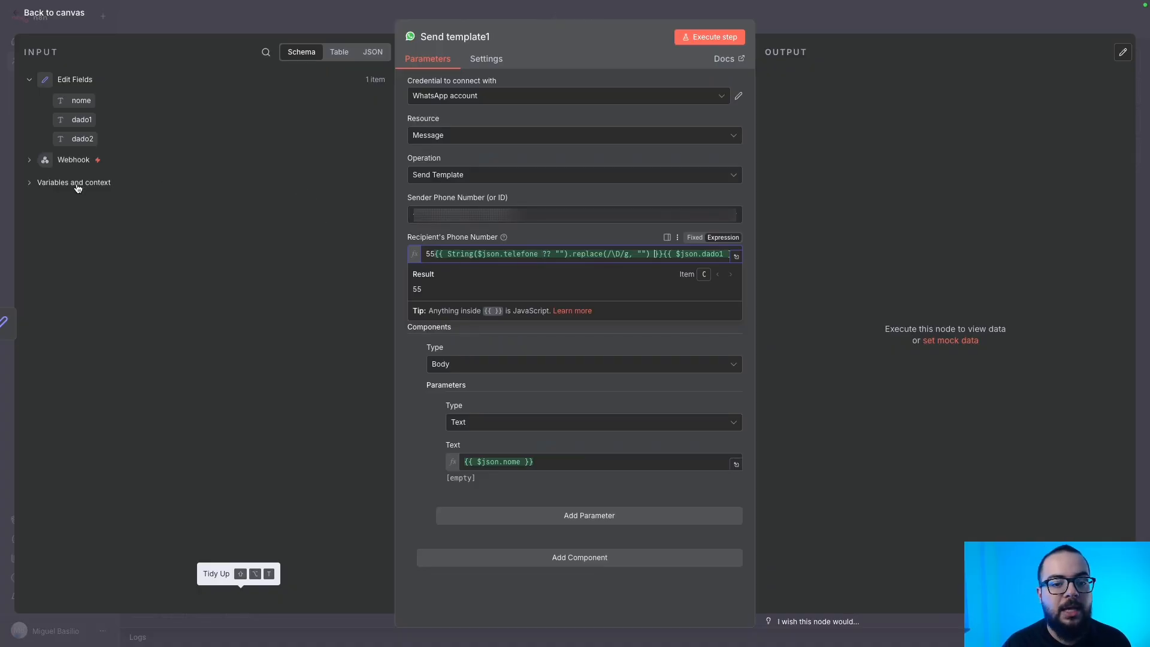
Return to the canvas and box-select the Webhook node.
click(211, 12)
click(375, 357)
drag(267, 347, 403, 523)
drag(275, 328, 409, 485)
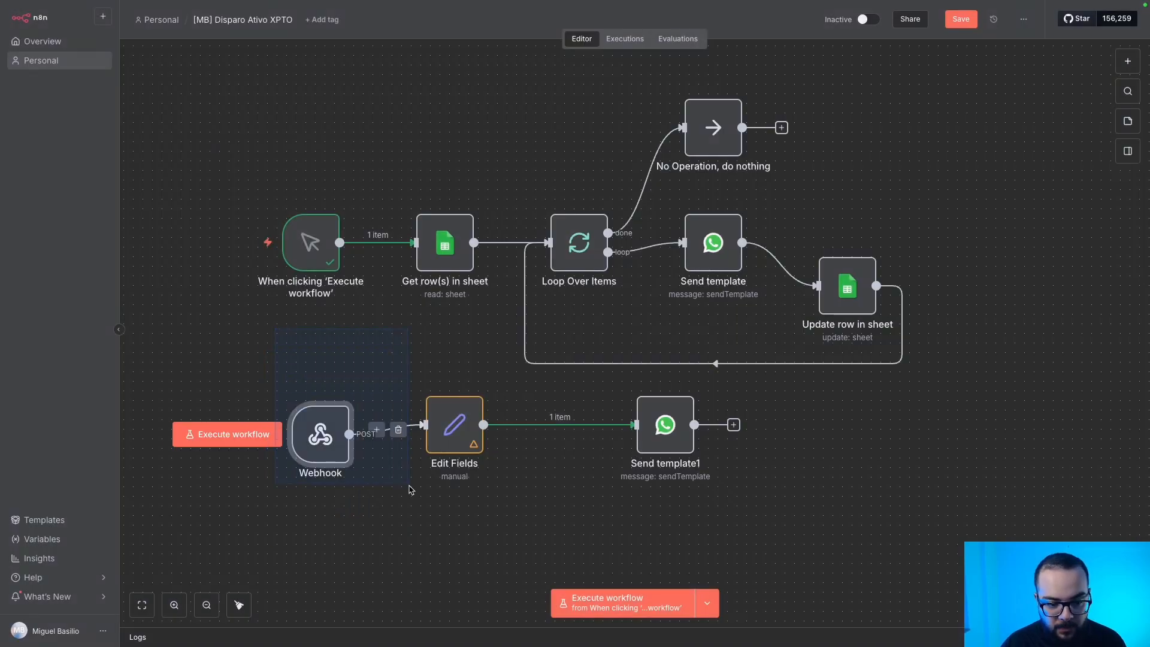
Box-select Edit Fields, clear the selection, and apply Tidy Up to the whole workflow.
mouse_move(401, 330)
mouse_down()
mouse_move(526, 497)
mouse_move(417, 402)
mouse_move(488, 517)
mouse_up()
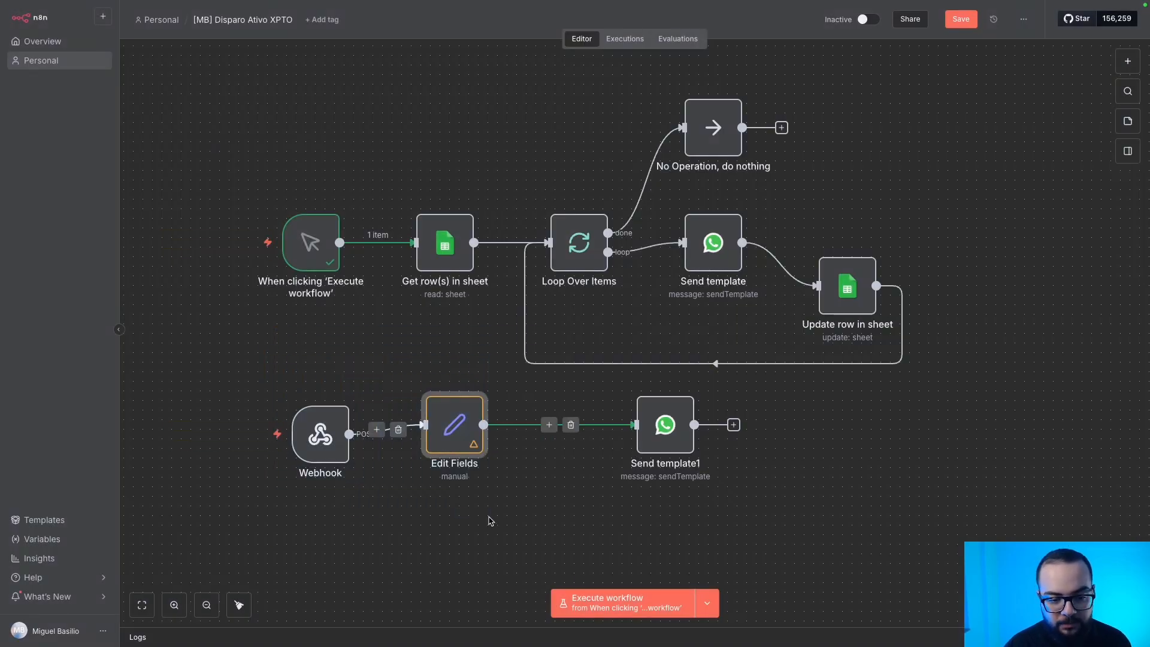
click(563, 463)
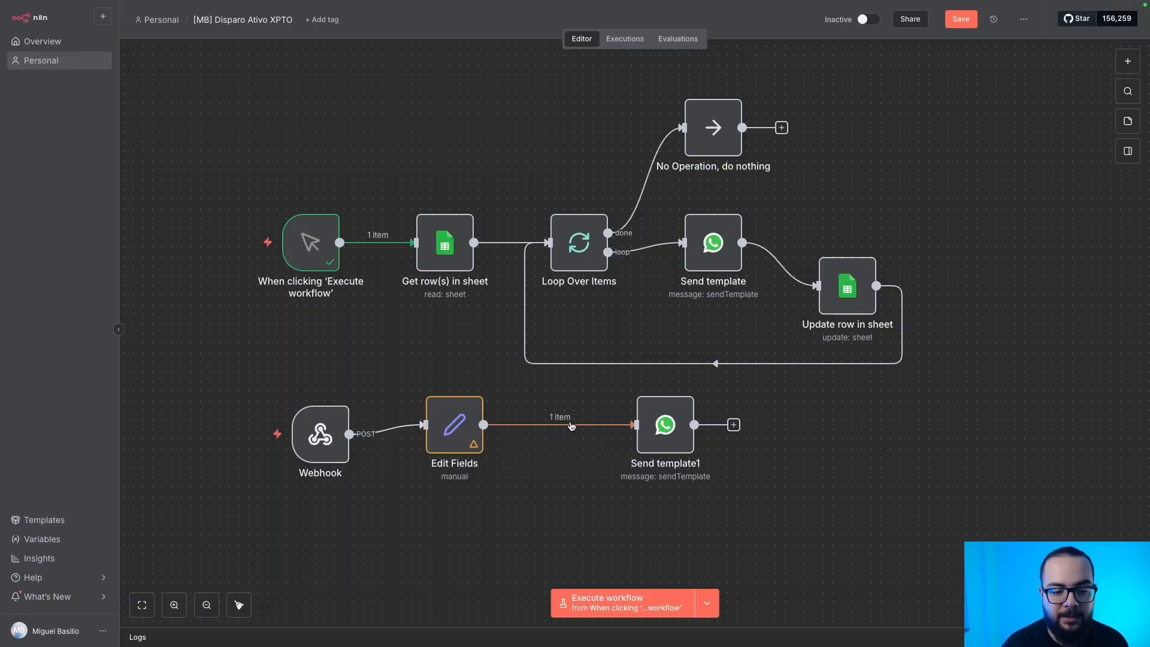
click(238, 606)
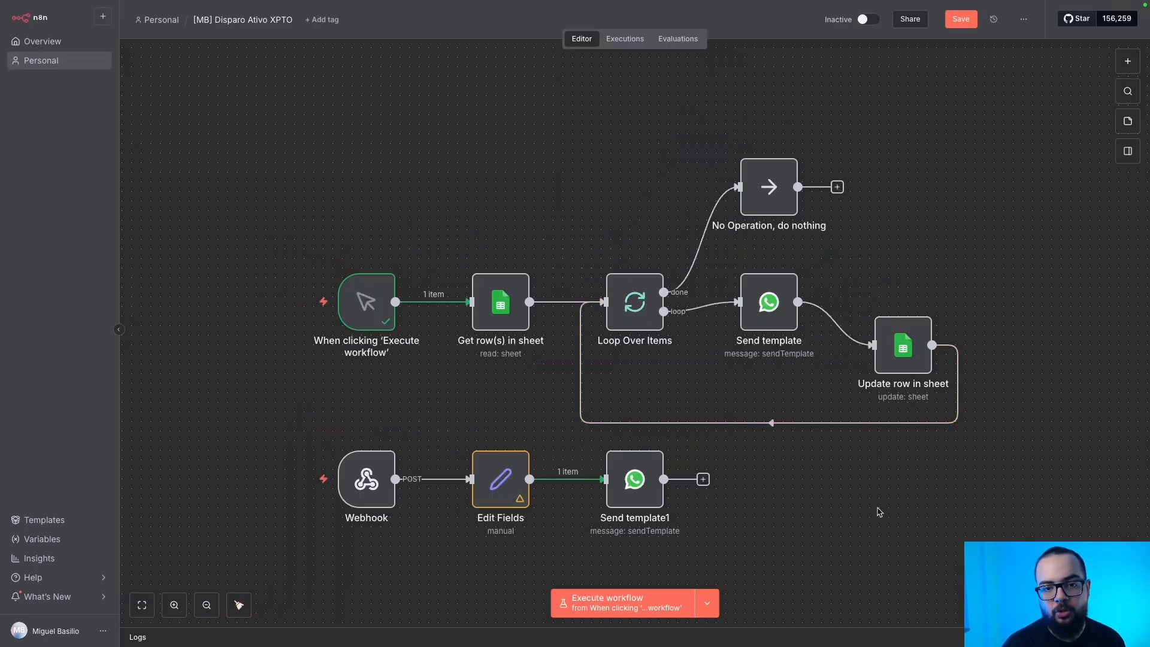